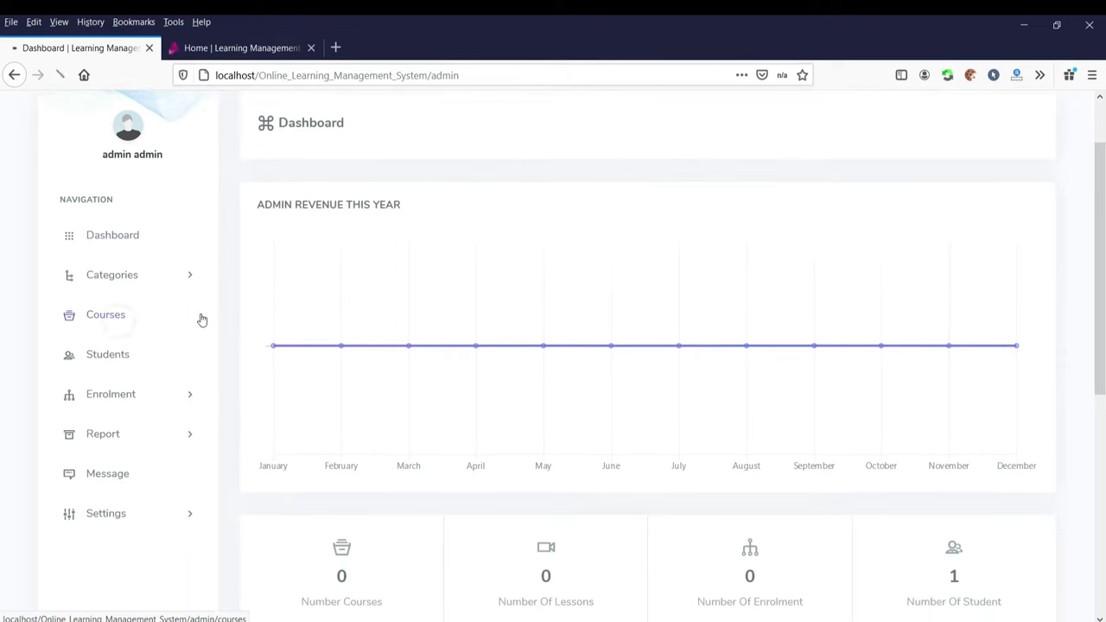
- Visit the Students, Enrol History and Admin Revenue admin pages, then switch to the public home page
{"action": "scroll", "coordinate": [124, 358], "scroll_direction": "down", "scroll_amount": 2}
{"action": "left_click", "coordinate": [110, 363]}
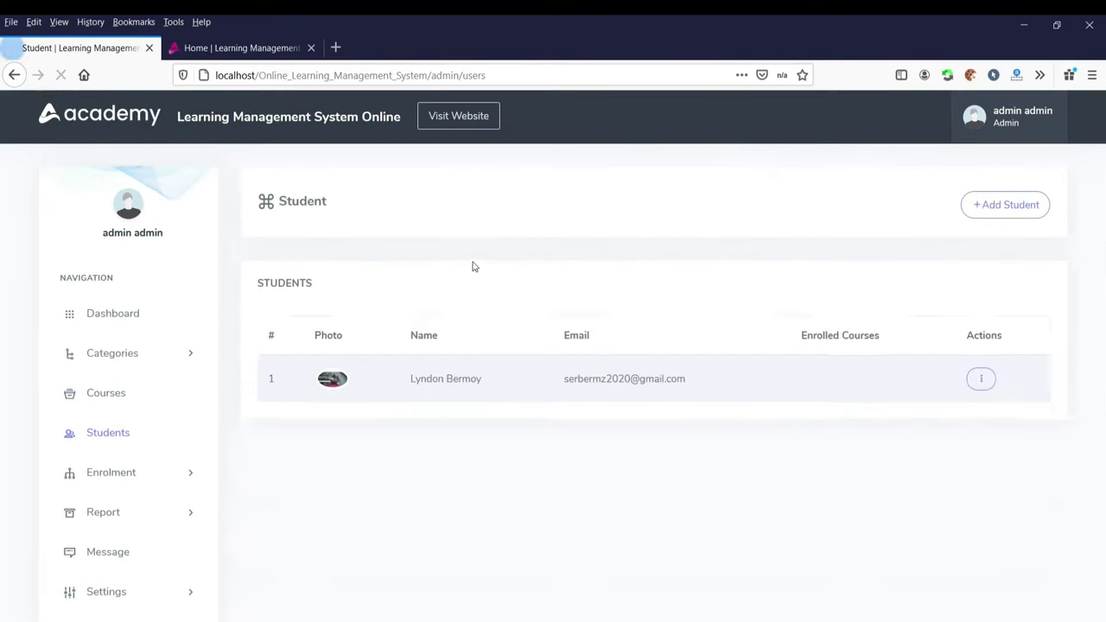
{"action": "left_click", "coordinate": [113, 476]}
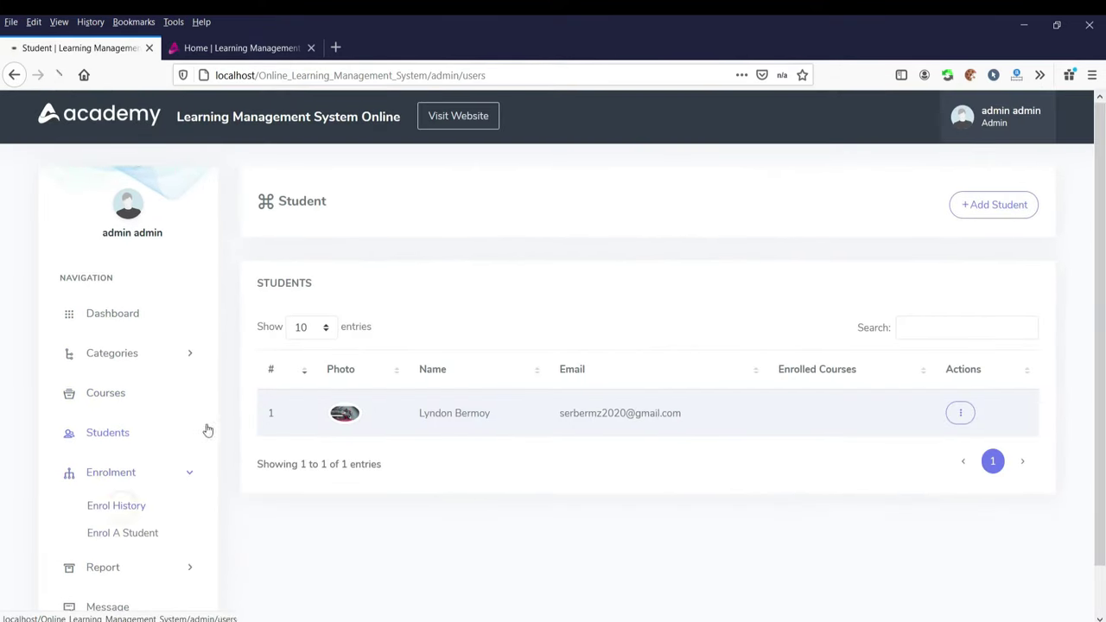
{"action": "left_click", "coordinate": [116, 506]}
{"action": "scroll", "coordinate": [108, 527], "scroll_direction": "down", "scroll_amount": 1}
{"action": "left_click", "coordinate": [109, 515]}
{"action": "left_click", "coordinate": [116, 505]}
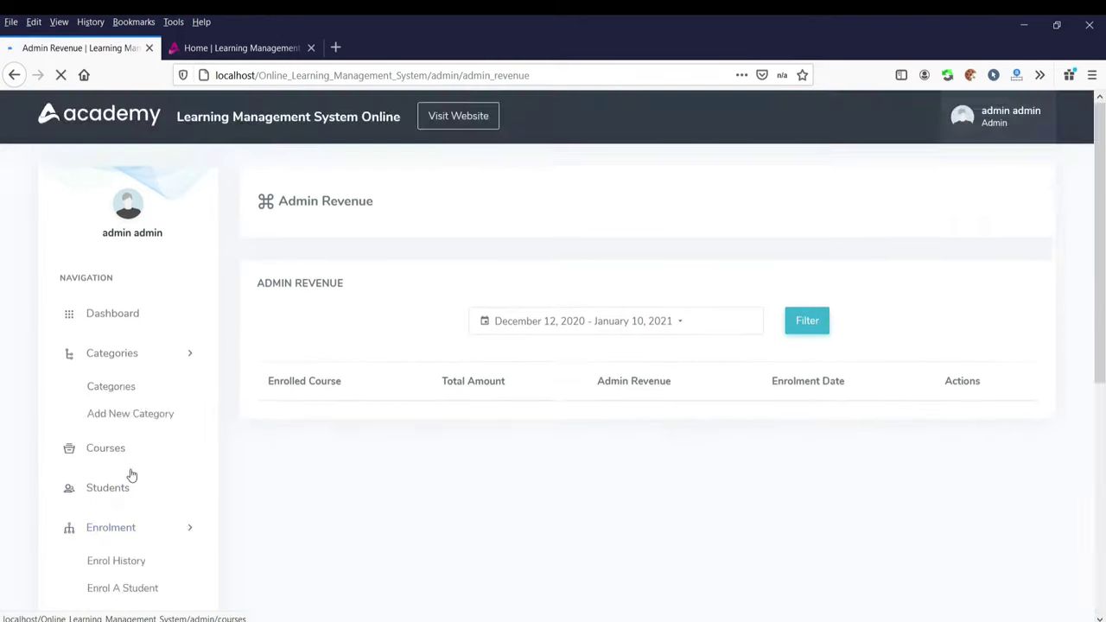
{"action": "scroll", "coordinate": [108, 544], "scroll_direction": "down", "scroll_amount": 1}
{"action": "left_click", "coordinate": [242, 47]}
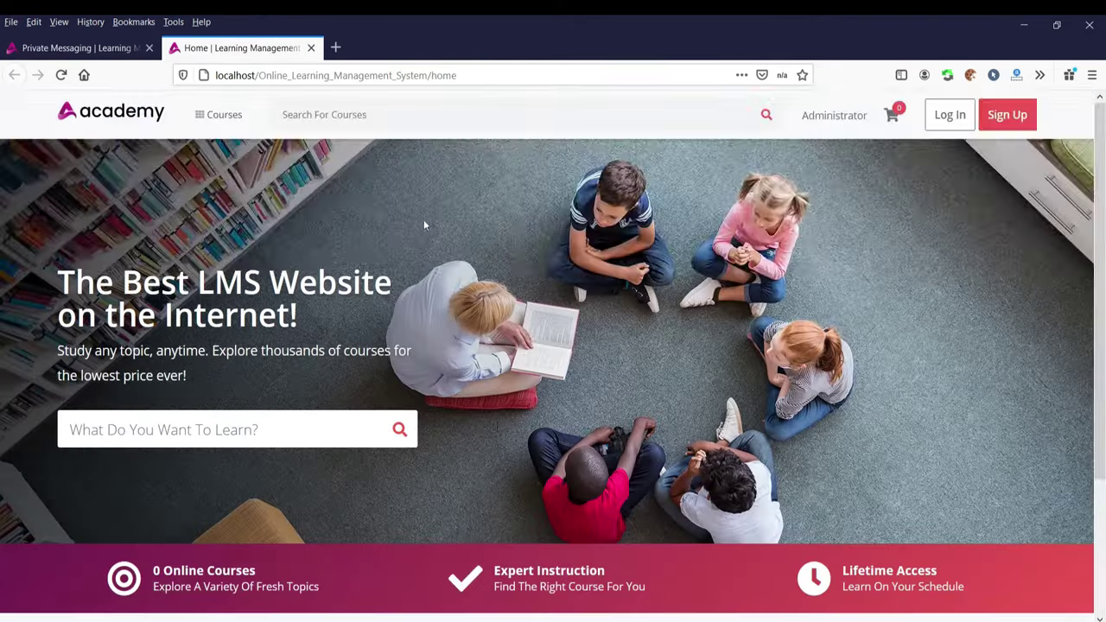
{"action": "scroll", "coordinate": [424, 222], "scroll_direction": "down", "scroll_amount": 3}
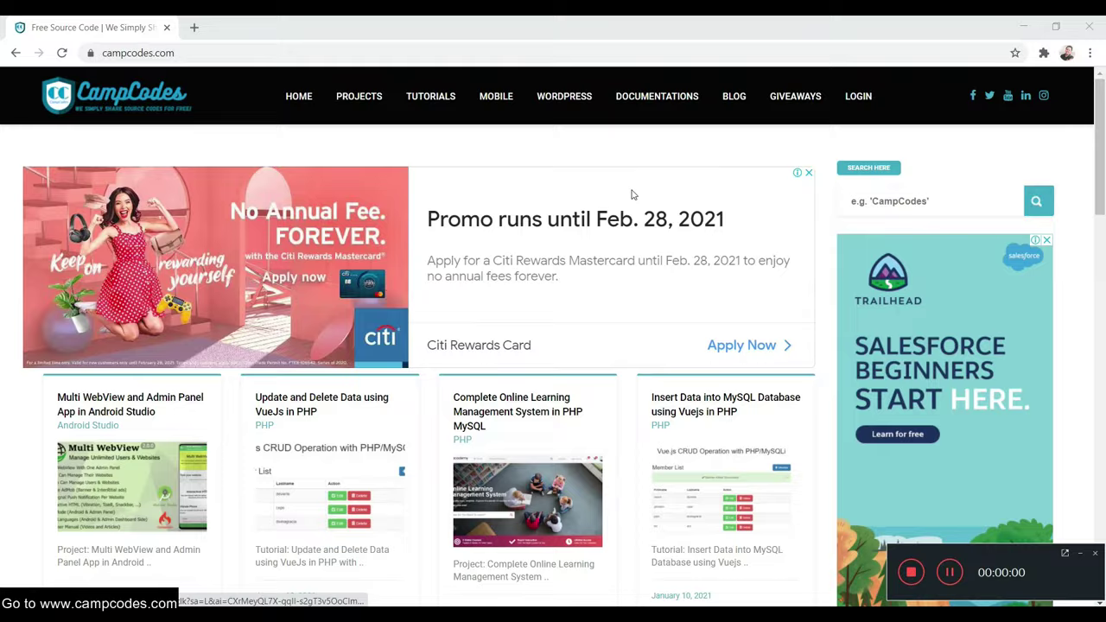
- Scroll through the CampCodes post grid and open the Complete Online Learning Management System post
{"action": "scroll", "coordinate": [629, 203], "scroll_direction": "down", "scroll_amount": 5}
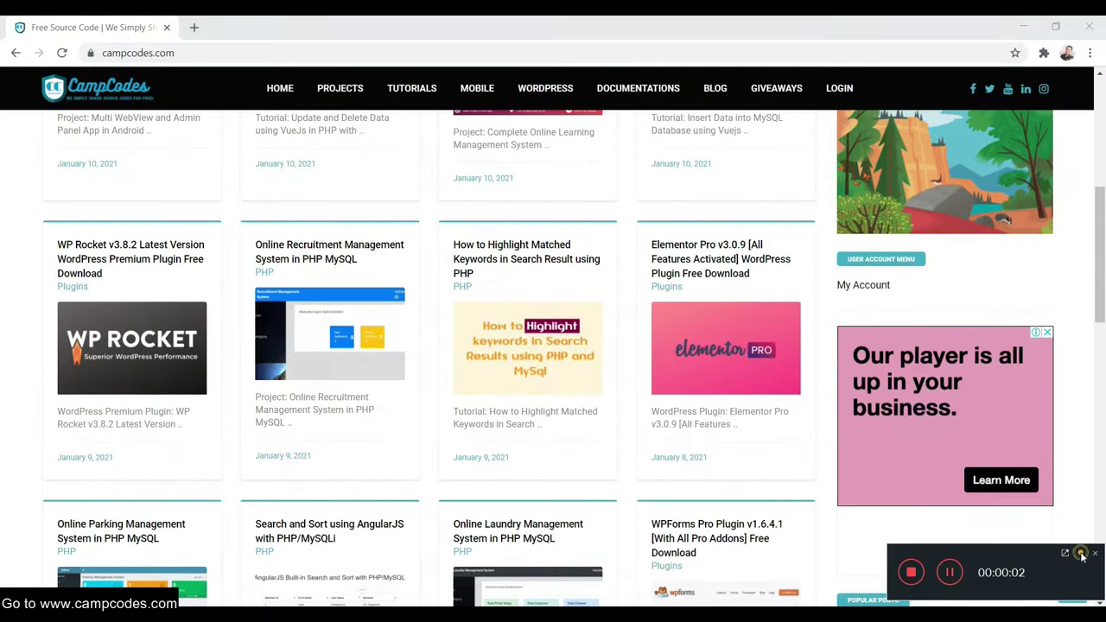
{"action": "scroll", "coordinate": [855, 423], "scroll_direction": "down", "scroll_amount": 6}
{"action": "scroll", "coordinate": [851, 423], "scroll_direction": "down", "scroll_amount": 3}
{"action": "scroll", "coordinate": [847, 420], "scroll_direction": "up", "scroll_amount": 10}
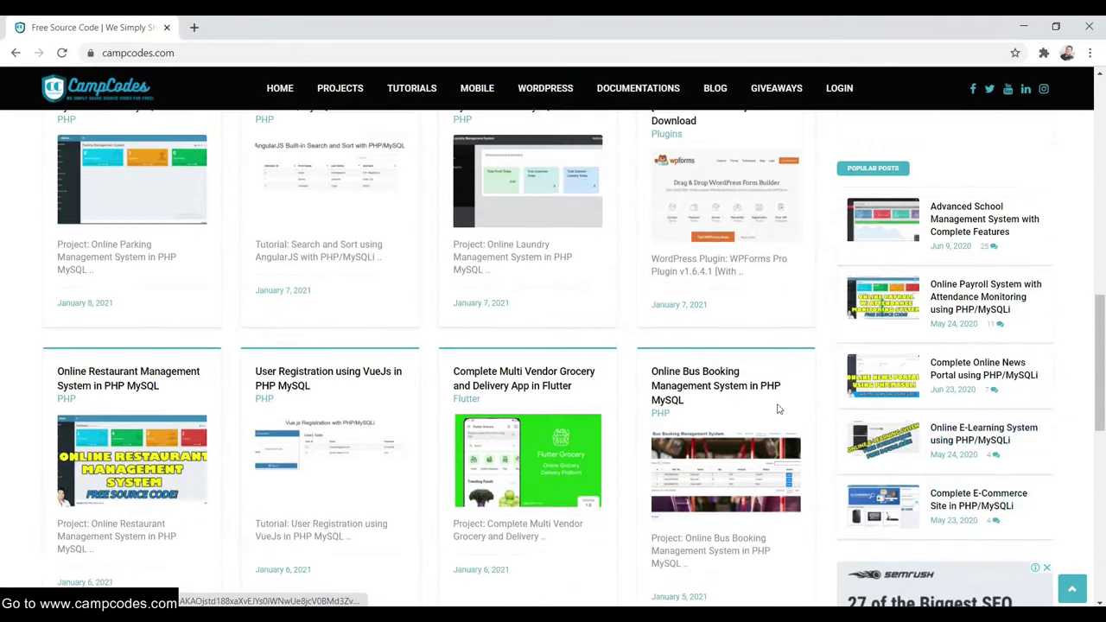
{"action": "scroll", "coordinate": [665, 378], "scroll_direction": "up", "scroll_amount": 4}
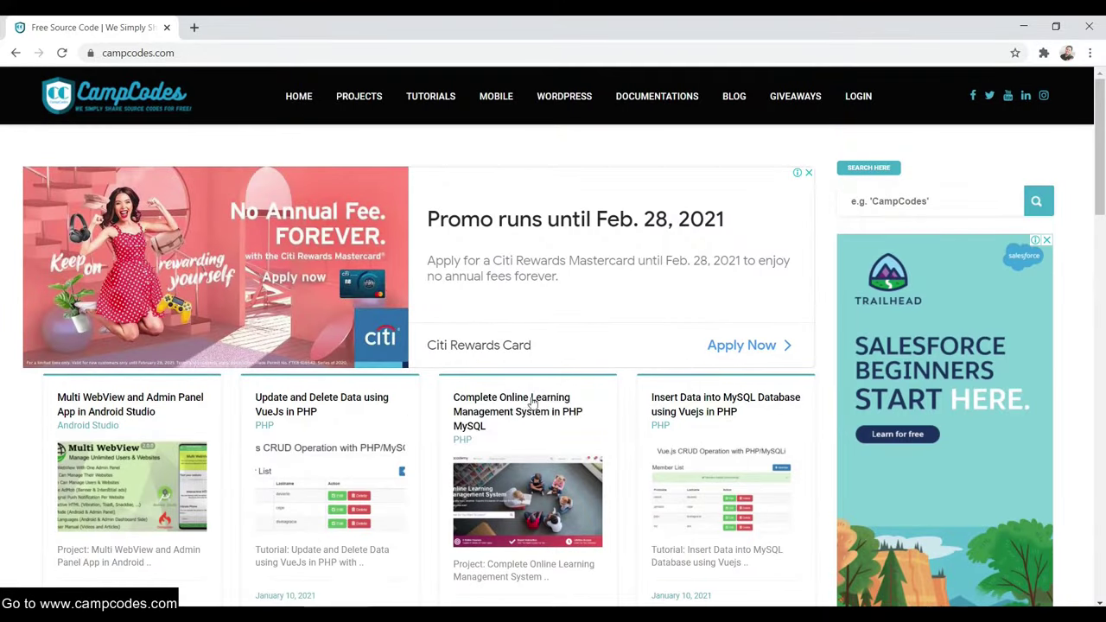
{"action": "scroll", "coordinate": [587, 362], "scroll_direction": "down", "scroll_amount": 2}
{"action": "scroll", "coordinate": [595, 383], "scroll_direction": "up", "scroll_amount": 2}
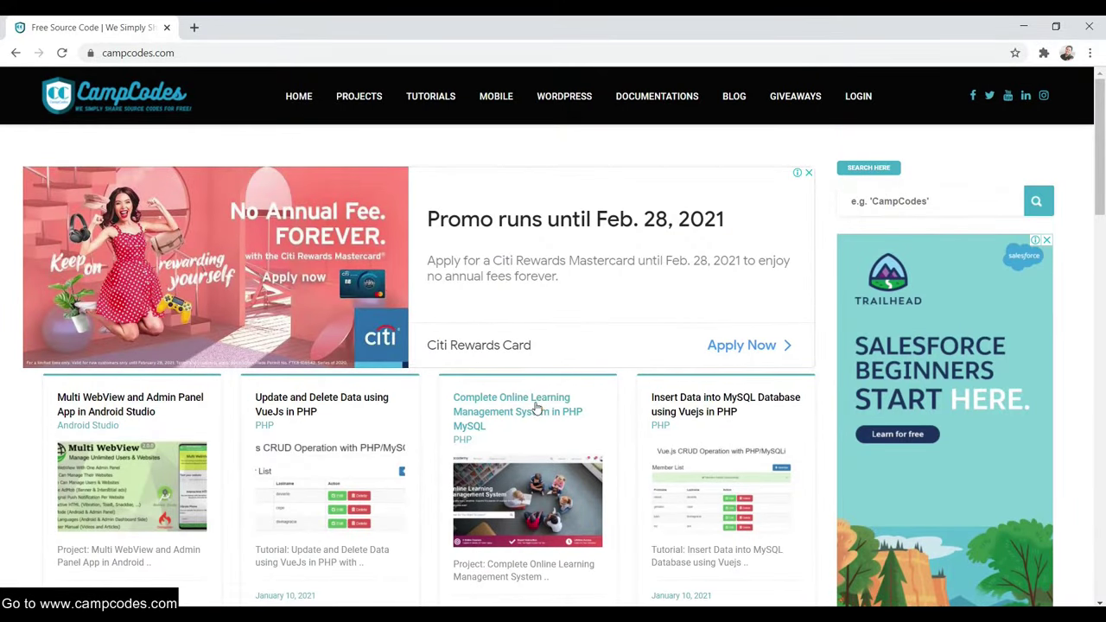
{"action": "left_click", "coordinate": [537, 410]}
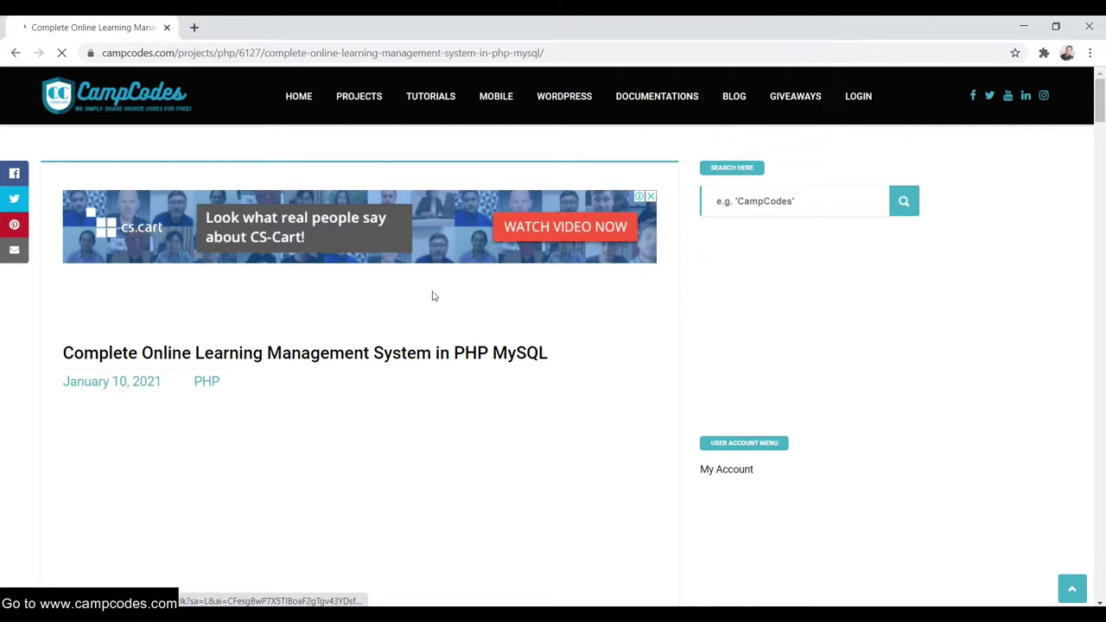
- Scroll the post and highlight the Complete Online Learning Management System in PHP MySQL title
{"action": "scroll", "coordinate": [558, 320], "scroll_direction": "down", "scroll_amount": 1}
{"action": "scroll", "coordinate": [556, 309], "scroll_direction": "down", "scroll_amount": 2}
{"action": "scroll", "coordinate": [553, 304], "scroll_direction": "up", "scroll_amount": 2}
{"action": "scroll", "coordinate": [553, 314], "scroll_direction": "down", "scroll_amount": 1}
{"action": "left_click_drag", "start_coordinate": [549, 288], "coordinate": [47, 286]}
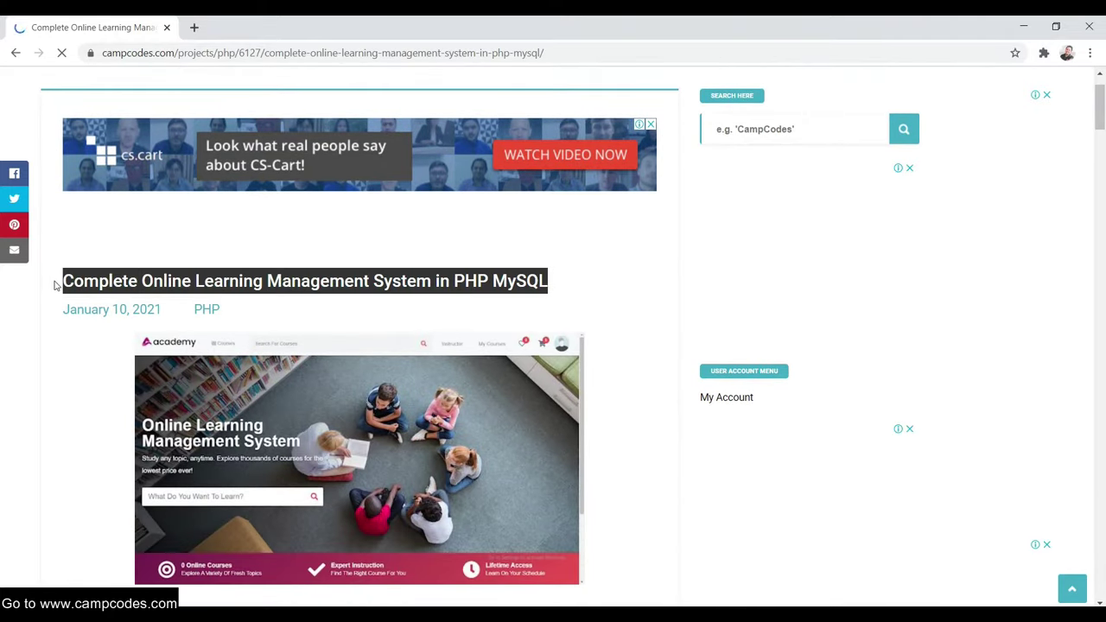
{"action": "scroll", "coordinate": [455, 222], "scroll_direction": "up", "scroll_amount": 1}
{"action": "scroll", "coordinate": [553, 234], "scroll_direction": "down", "scroll_amount": 3}
{"action": "scroll", "coordinate": [554, 234], "scroll_direction": "up", "scroll_amount": 3}
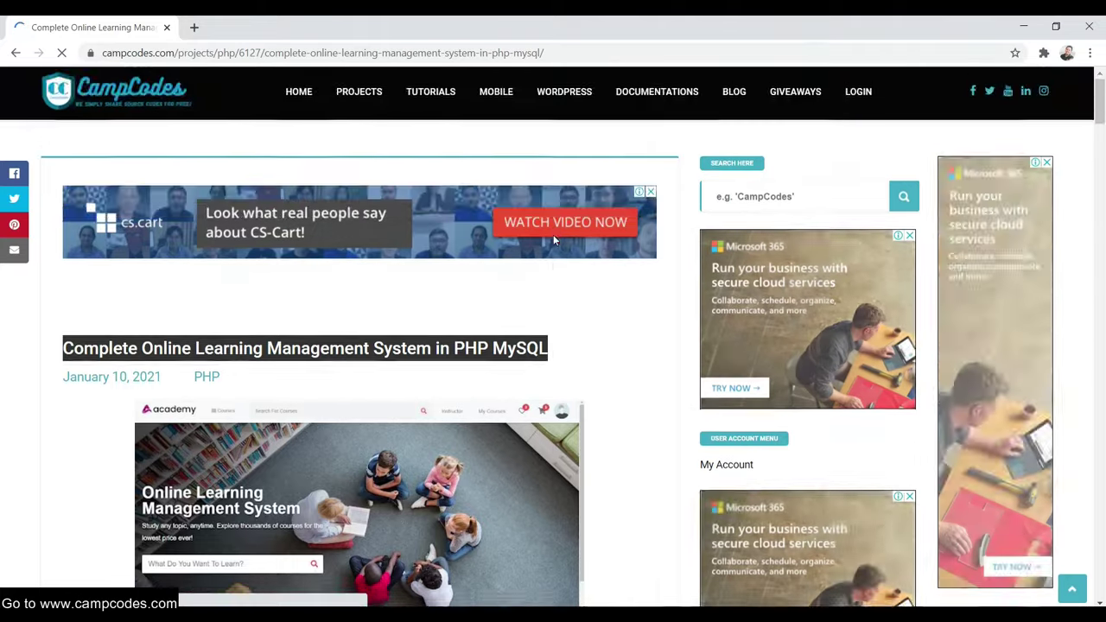
- Scroll down past the setup steps to the login-required source-code download box
{"action": "scroll", "coordinate": [553, 235], "scroll_direction": "down", "scroll_amount": 8}
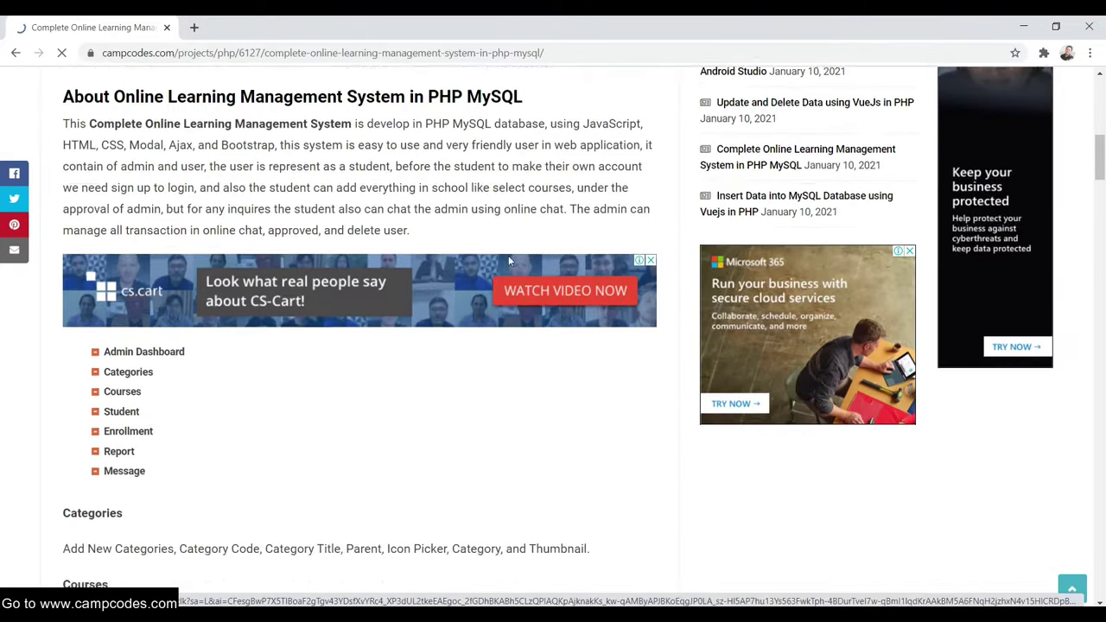
{"action": "scroll", "coordinate": [508, 257], "scroll_direction": "down", "scroll_amount": 10}
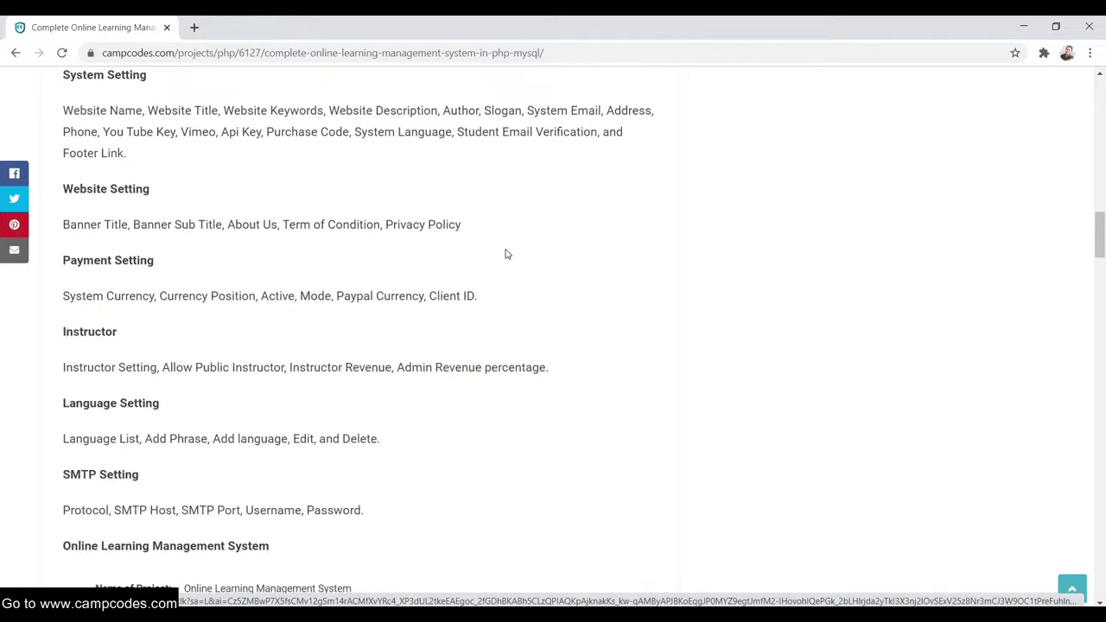
{"action": "scroll", "coordinate": [507, 254], "scroll_direction": "down", "scroll_amount": 5}
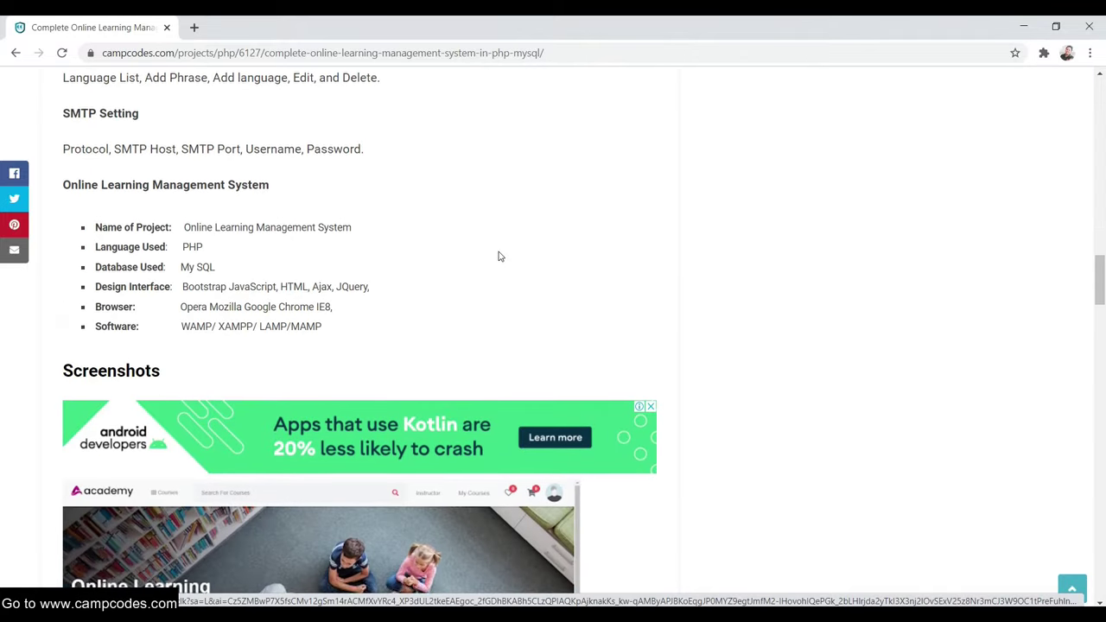
{"action": "scroll", "coordinate": [499, 256], "scroll_direction": "down", "scroll_amount": 1}
{"action": "scroll", "coordinate": [424, 273], "scroll_direction": "down", "scroll_amount": 5}
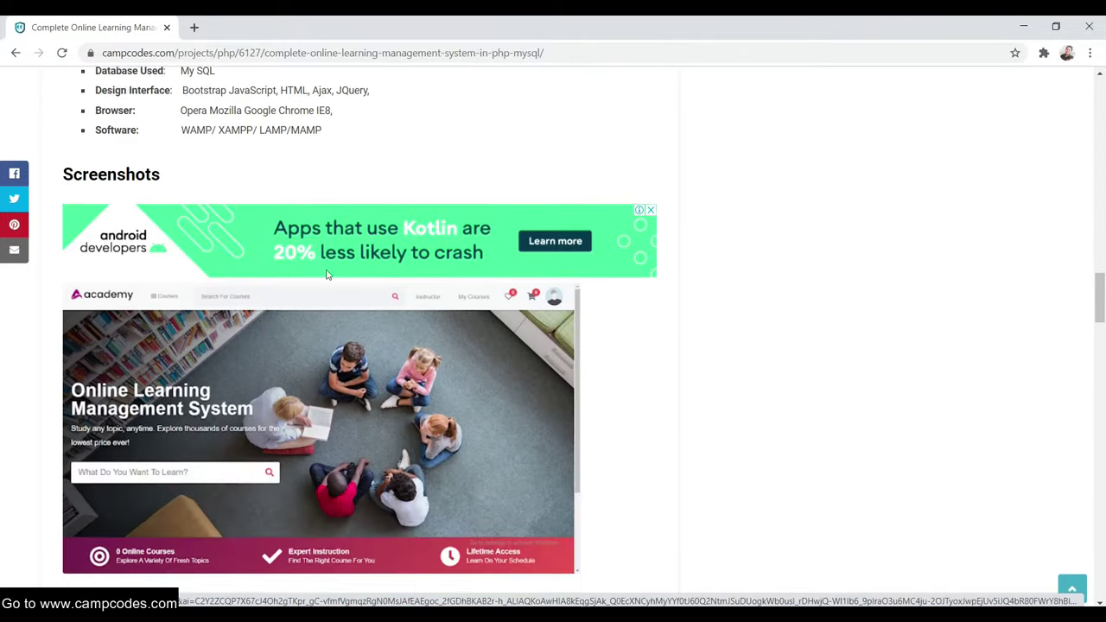
{"action": "scroll", "coordinate": [373, 261], "scroll_direction": "down", "scroll_amount": 3}
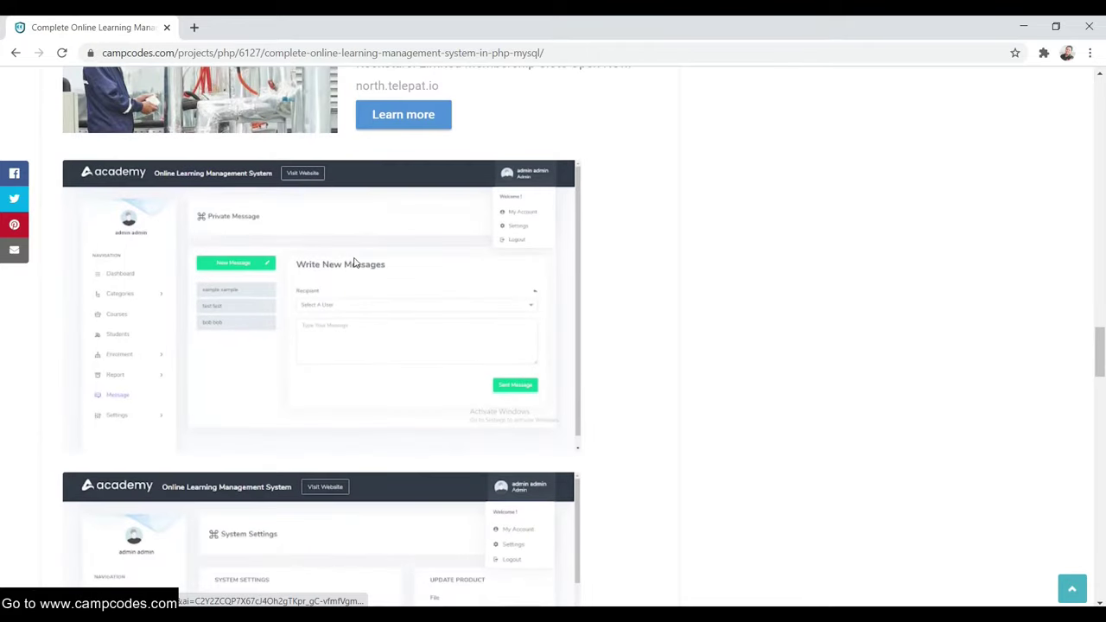
{"action": "scroll", "coordinate": [259, 182], "scroll_direction": "down", "scroll_amount": 9}
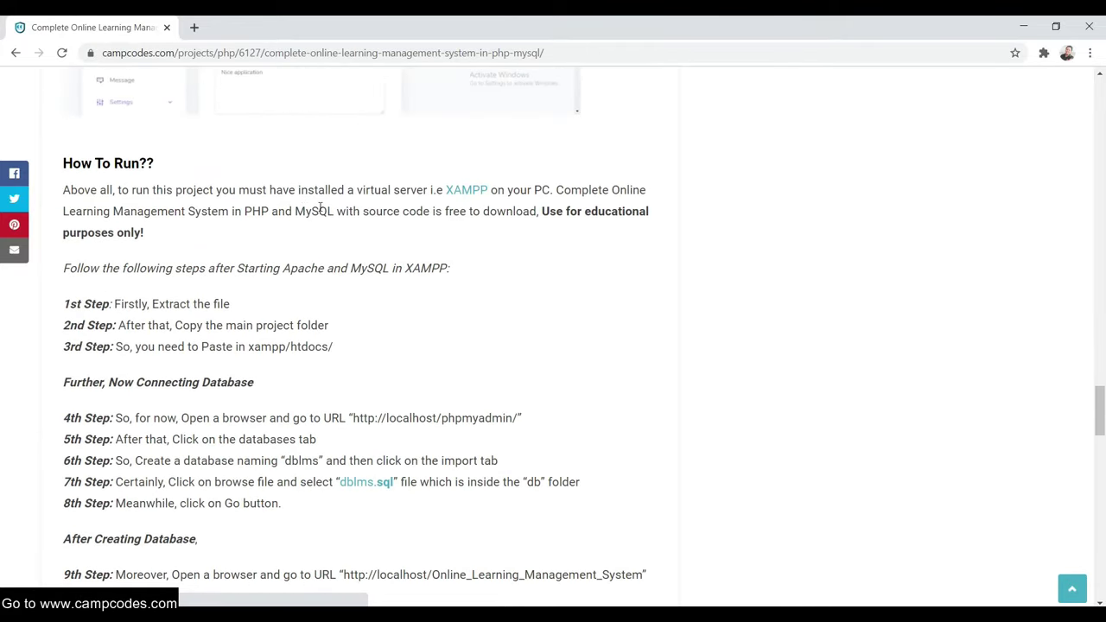
{"action": "scroll", "coordinate": [304, 211], "scroll_direction": "down", "scroll_amount": 4}
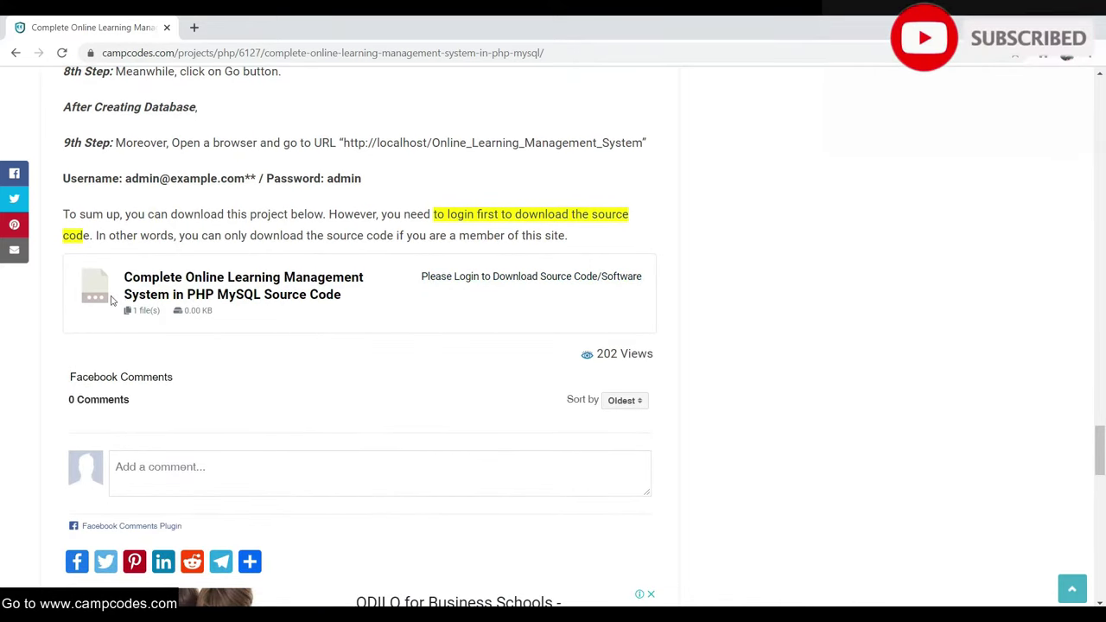
- Log in to CampCodes with the account username and password, with Remember me ticked
{"action": "left_click", "coordinate": [525, 278]}
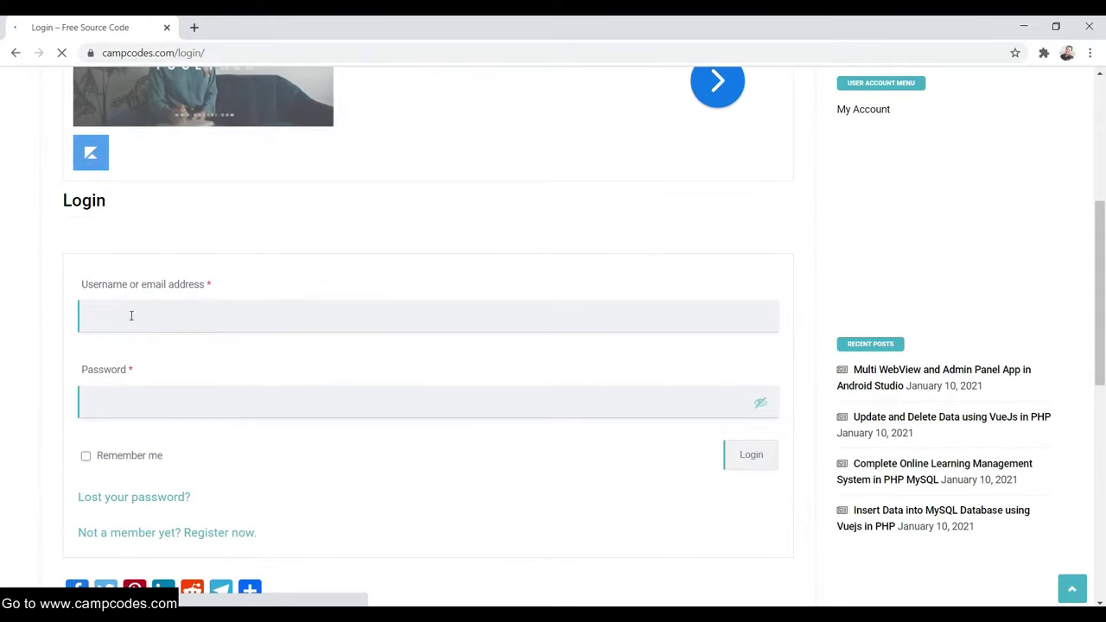
{"action": "left_click", "coordinate": [135, 315]}
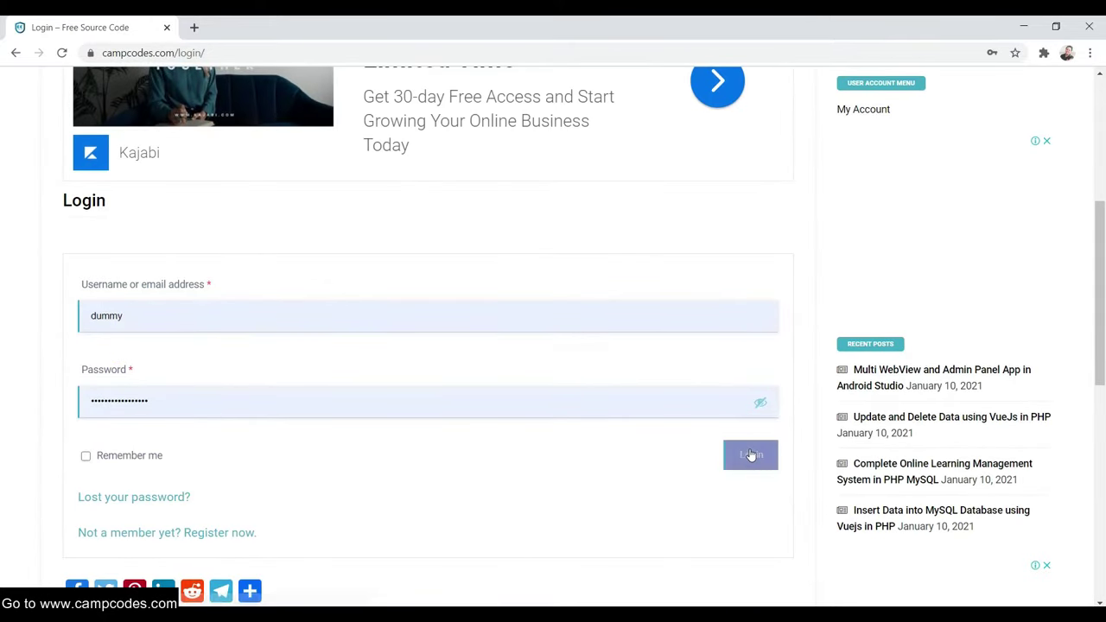
{"action": "scroll", "coordinate": [140, 454], "scroll_direction": "down", "scroll_amount": 1}
{"action": "left_click", "coordinate": [86, 384]}
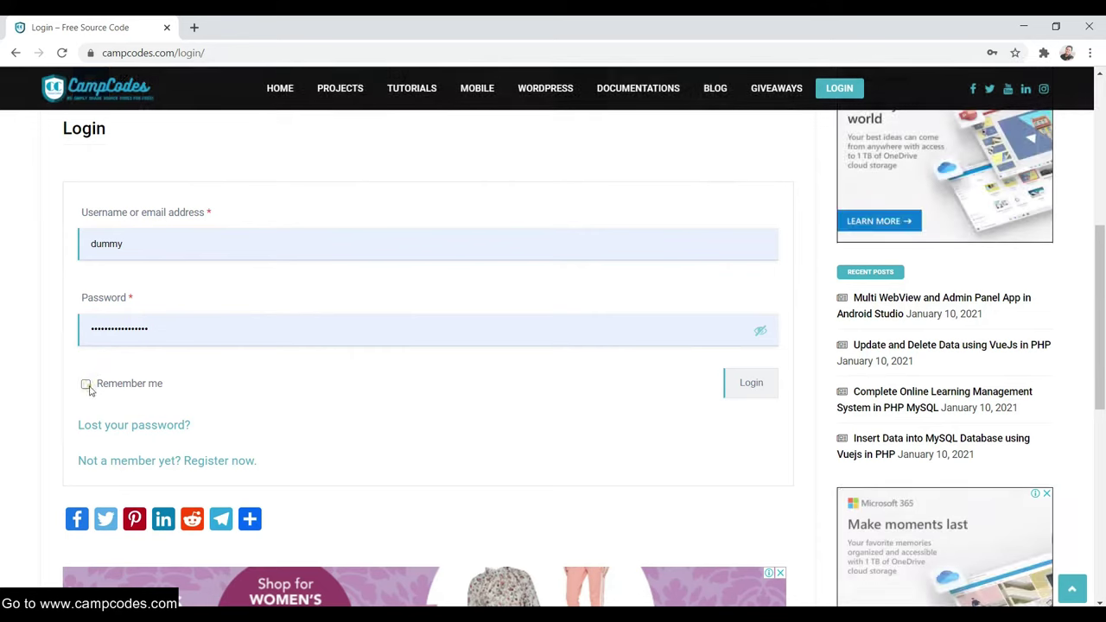
{"action": "left_click", "coordinate": [731, 394]}
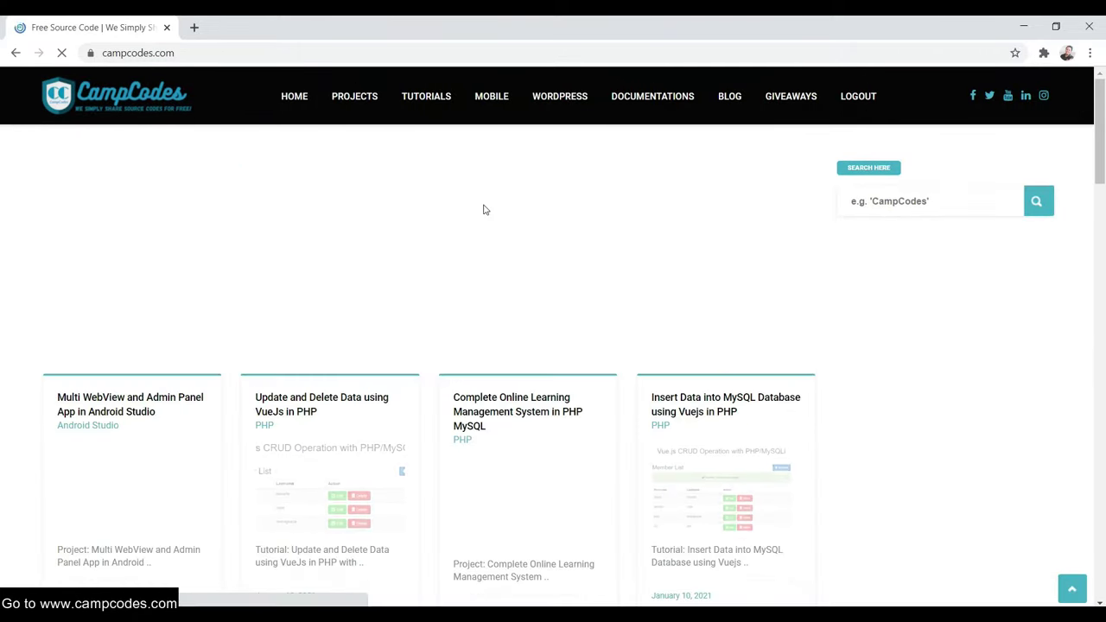
- Reopen the Complete Online Learning Management System post and use DOWNLOAD in its download box
{"action": "scroll", "coordinate": [519, 279], "scroll_direction": "down", "scroll_amount": 2}
{"action": "left_click", "coordinate": [531, 271]}
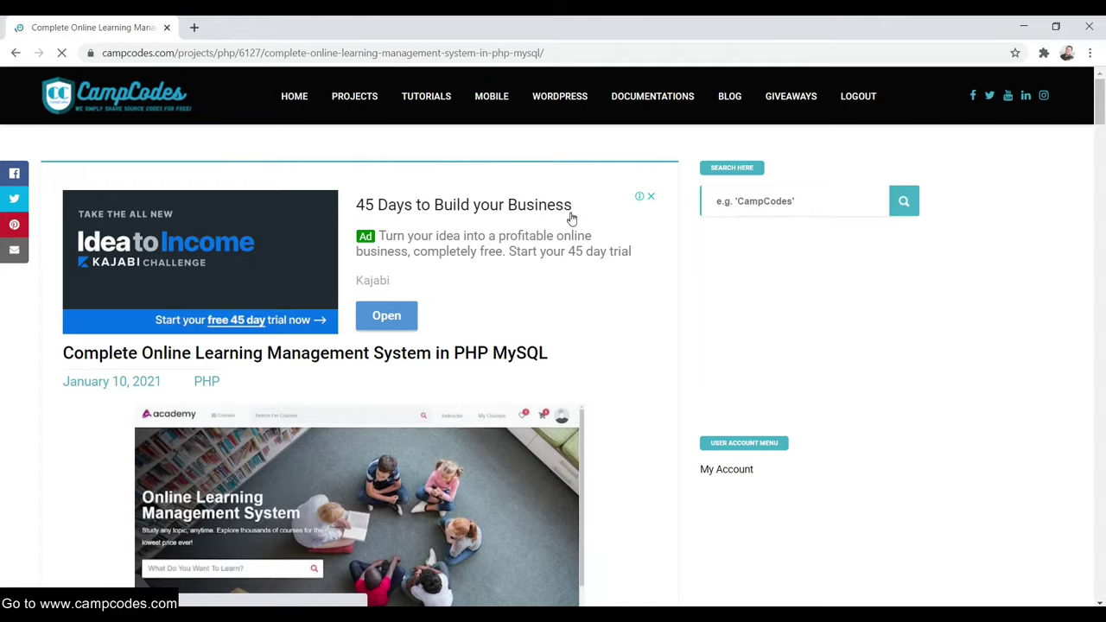
{"action": "scroll", "coordinate": [570, 218], "scroll_direction": "down", "scroll_amount": 12}
{"action": "scroll", "coordinate": [568, 220], "scroll_direction": "down", "scroll_amount": 10}
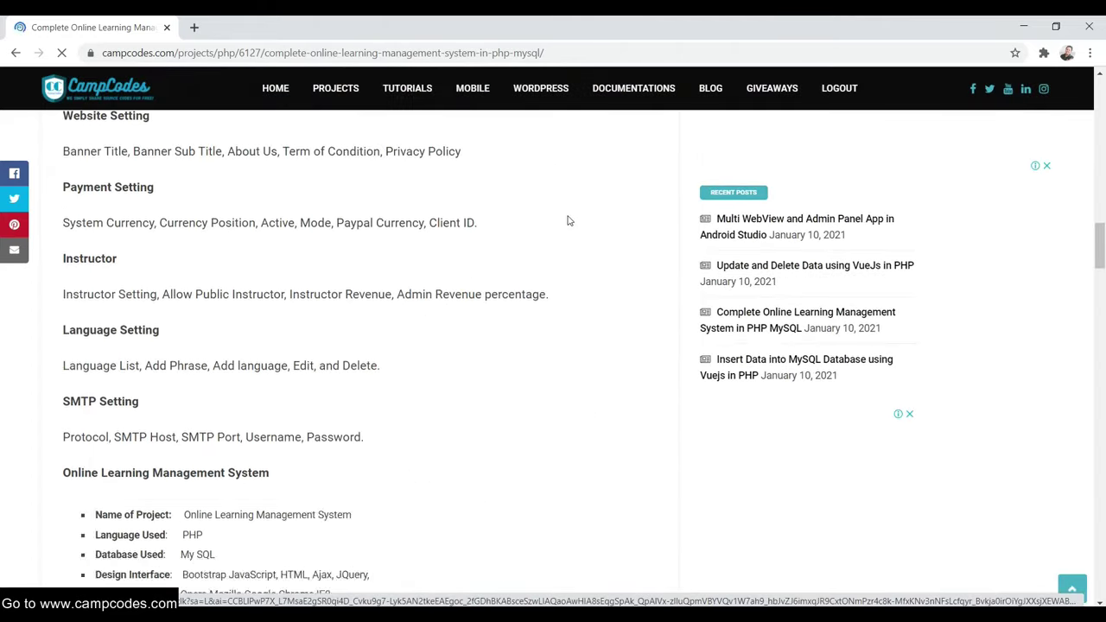
{"action": "scroll", "coordinate": [565, 218], "scroll_direction": "down", "scroll_amount": 15}
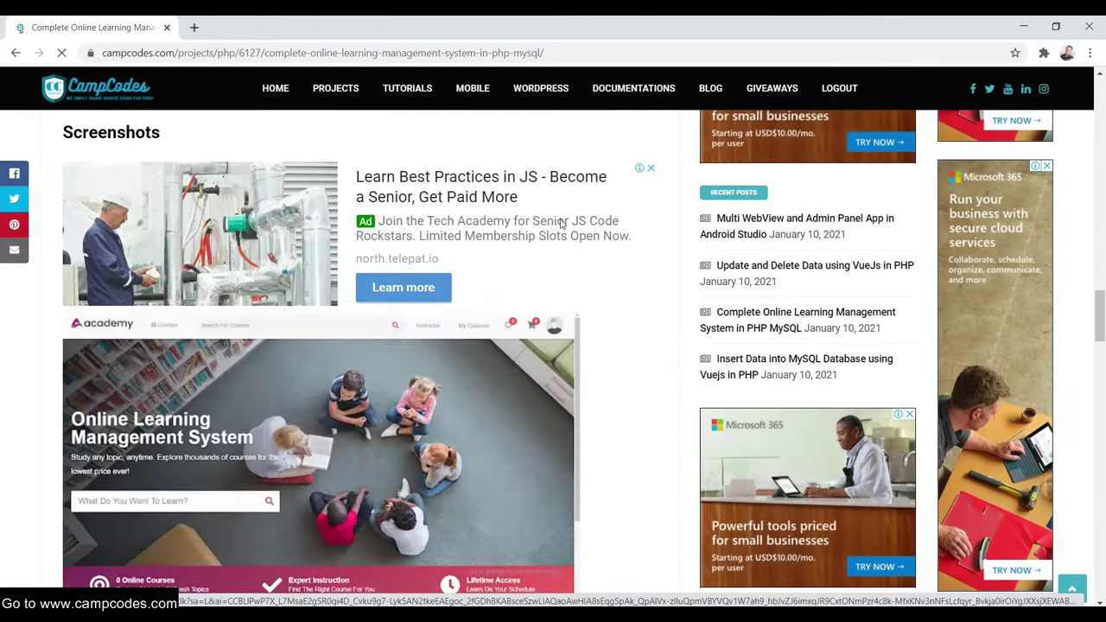
{"action": "scroll", "coordinate": [560, 227], "scroll_direction": "down", "scroll_amount": 4}
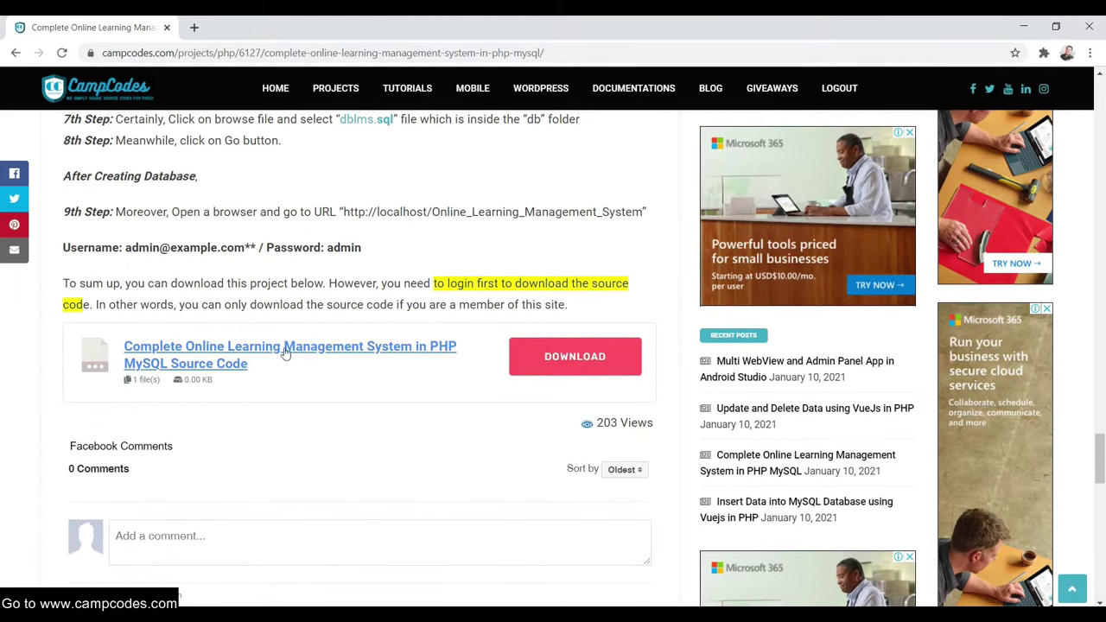
{"action": "left_click", "coordinate": [581, 356]}
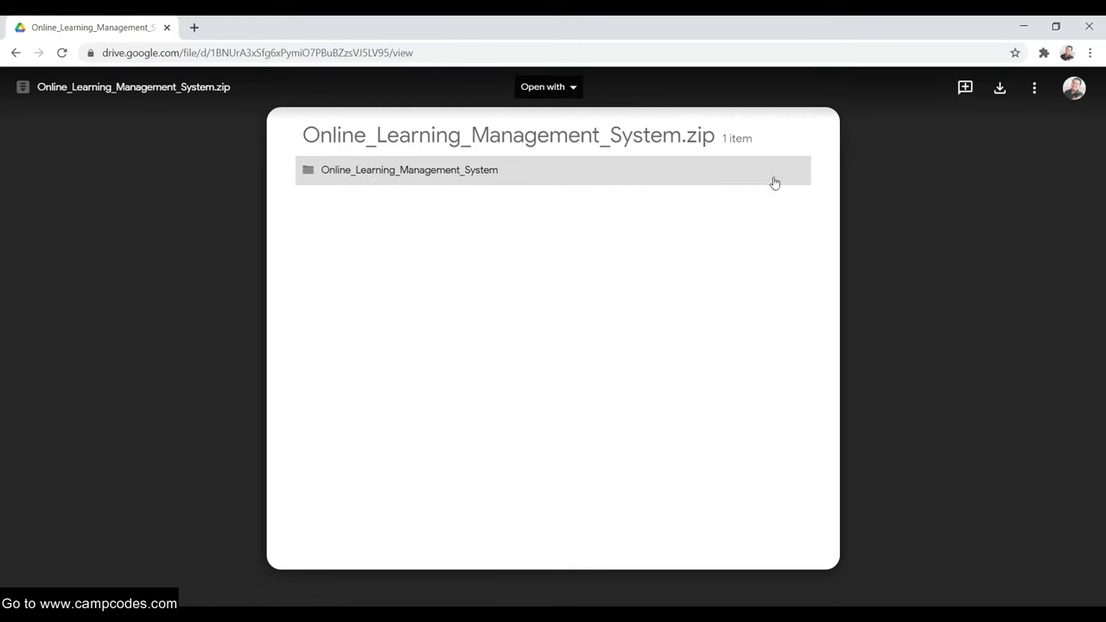
- Download Online_Learning_Management_System.zip from Google Drive and show it in the Downloads folder
{"action": "left_click", "coordinate": [998, 89]}
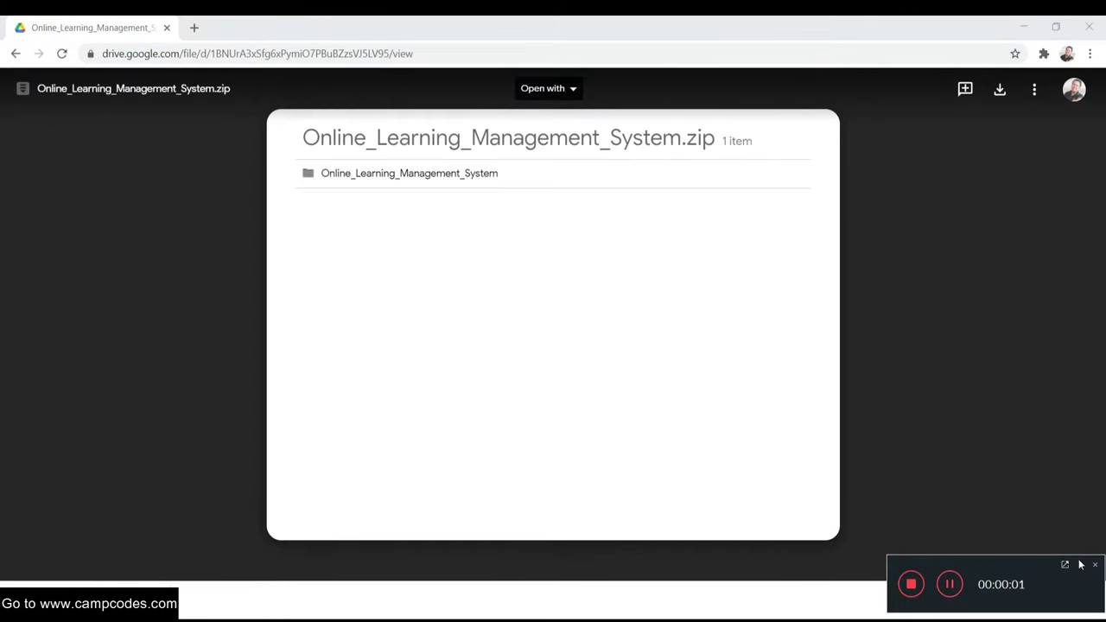
{"action": "left_click", "coordinate": [1079, 565]}
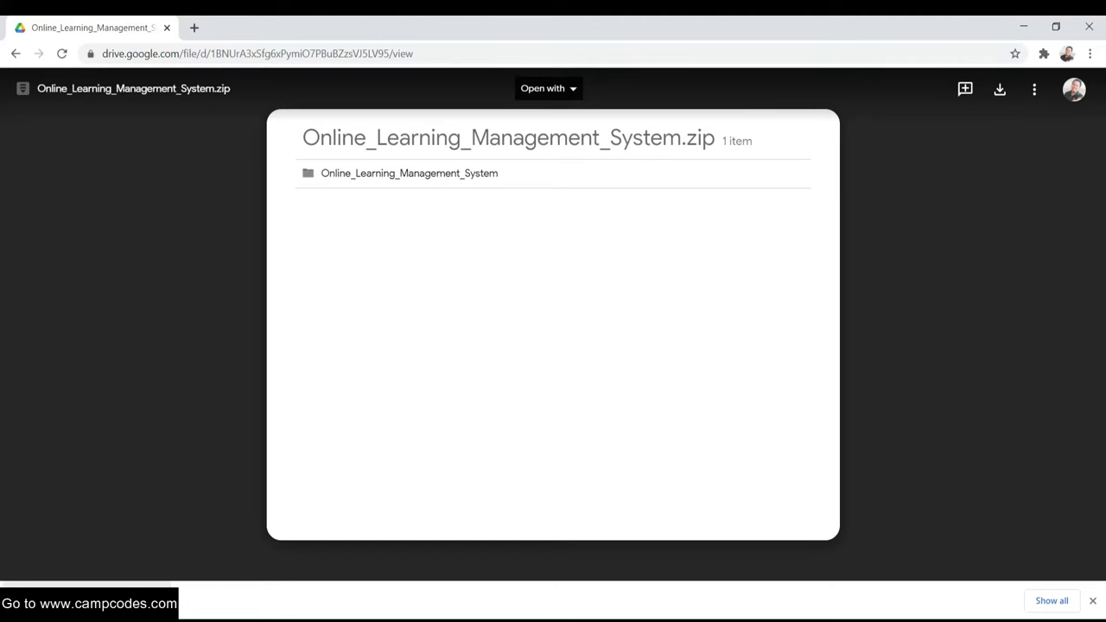
{"action": "right_click", "coordinate": [96, 603]}
{"action": "left_click", "coordinate": [145, 563]}
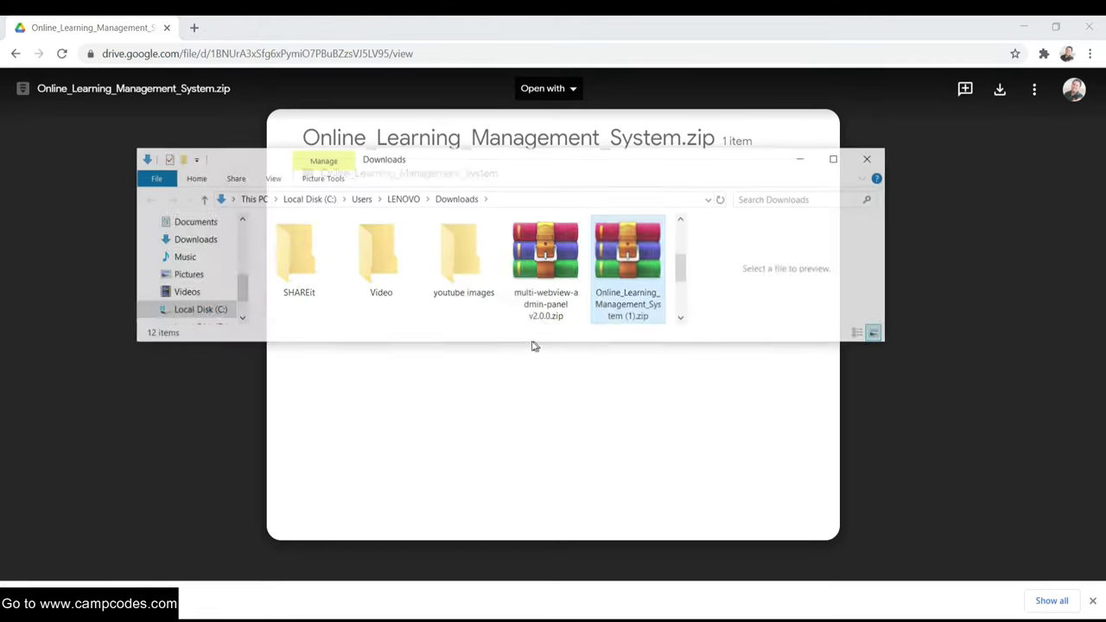
- Maximize Explorer and delete the (1) zip copy and the old Online_Learning_Management_System folder
{"action": "left_click", "coordinate": [837, 161]}
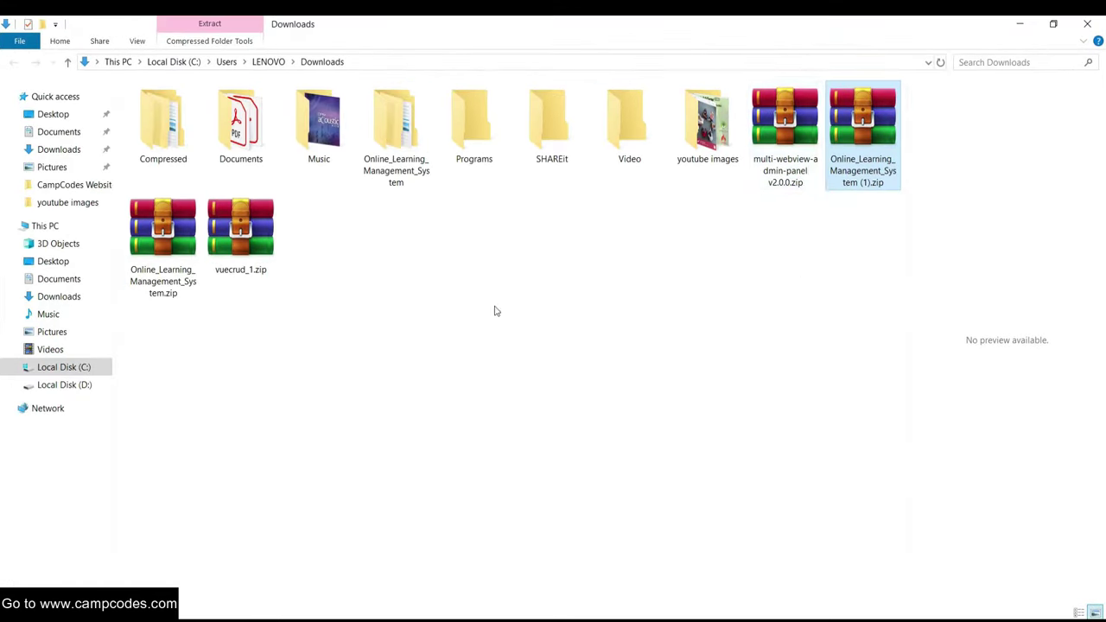
{"action": "left_click", "coordinate": [185, 232]}
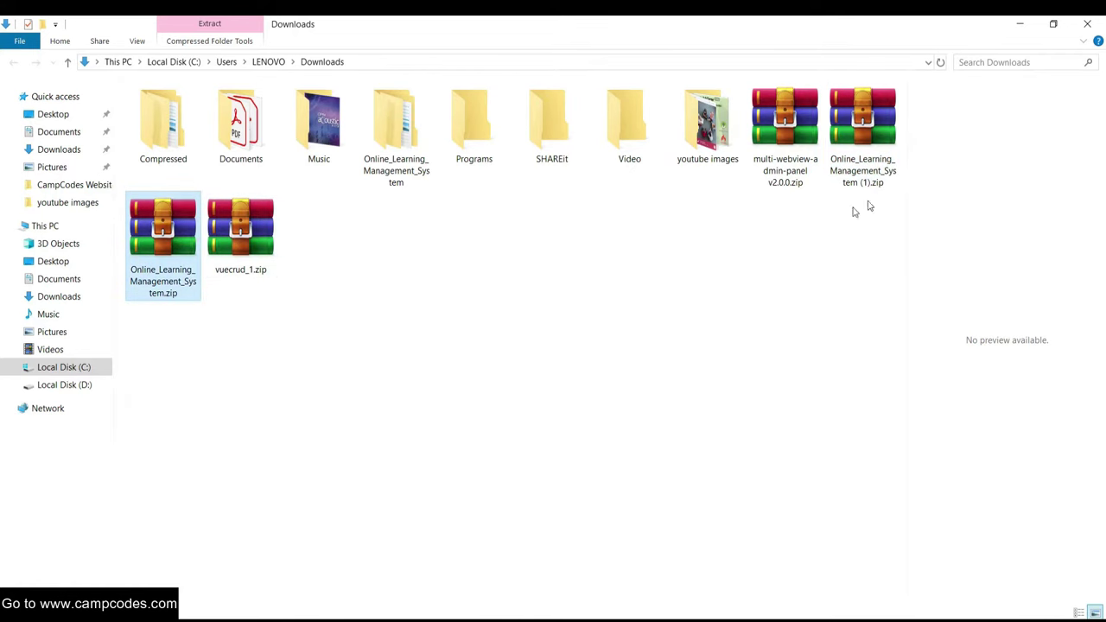
{"action": "left_click", "coordinate": [851, 164]}
{"action": "key", "text": "Delete"}
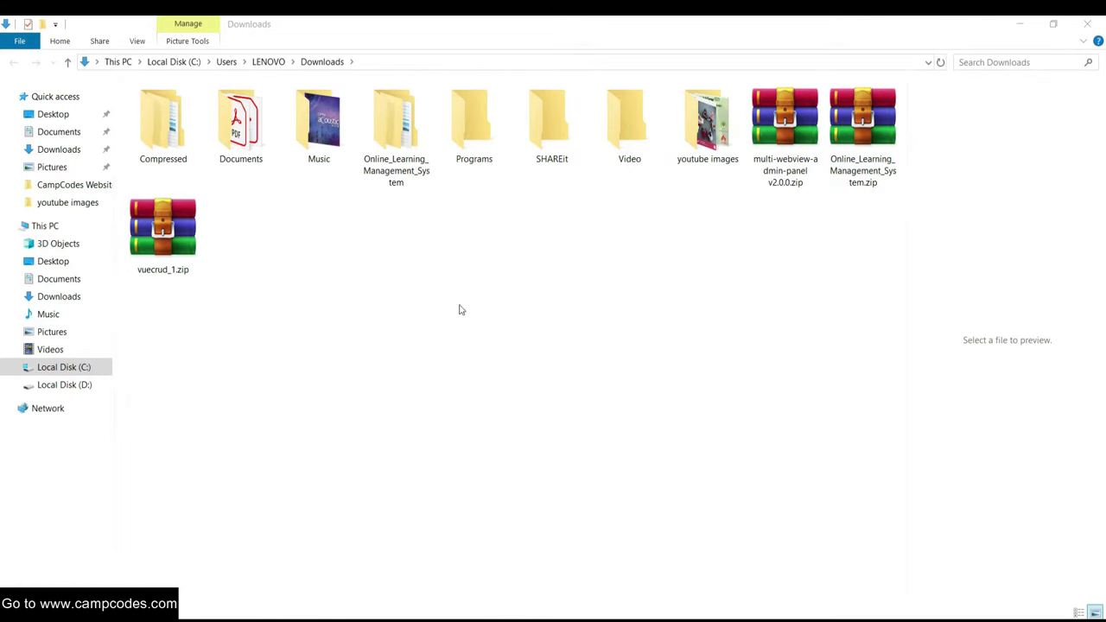
{"action": "left_click", "coordinate": [868, 130]}
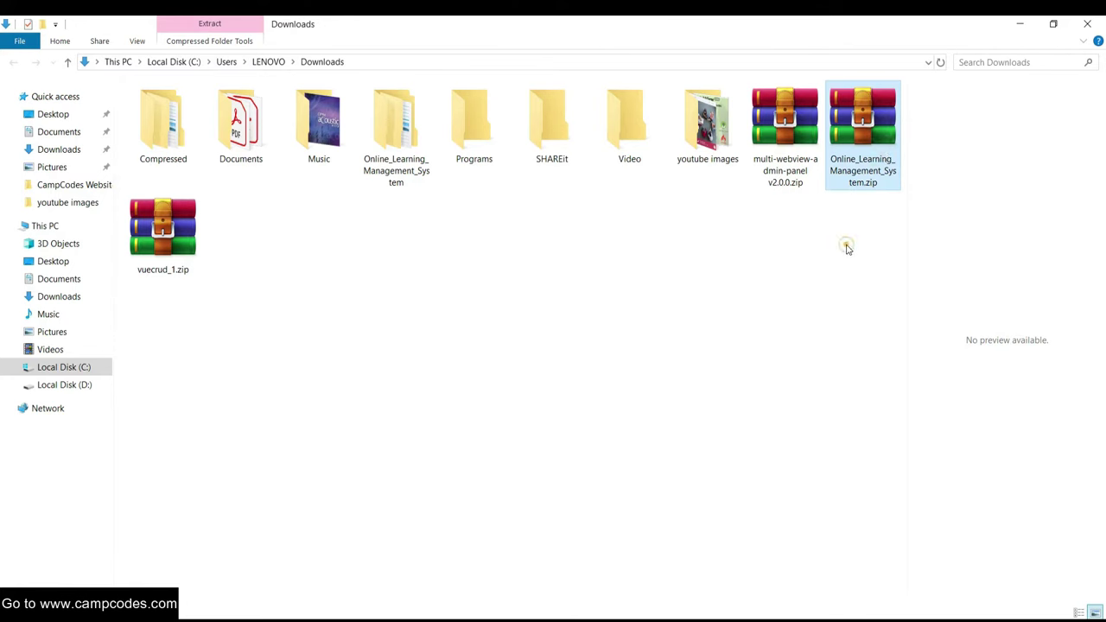
{"action": "key", "text": "o"}
{"action": "key", "text": "Delete"}
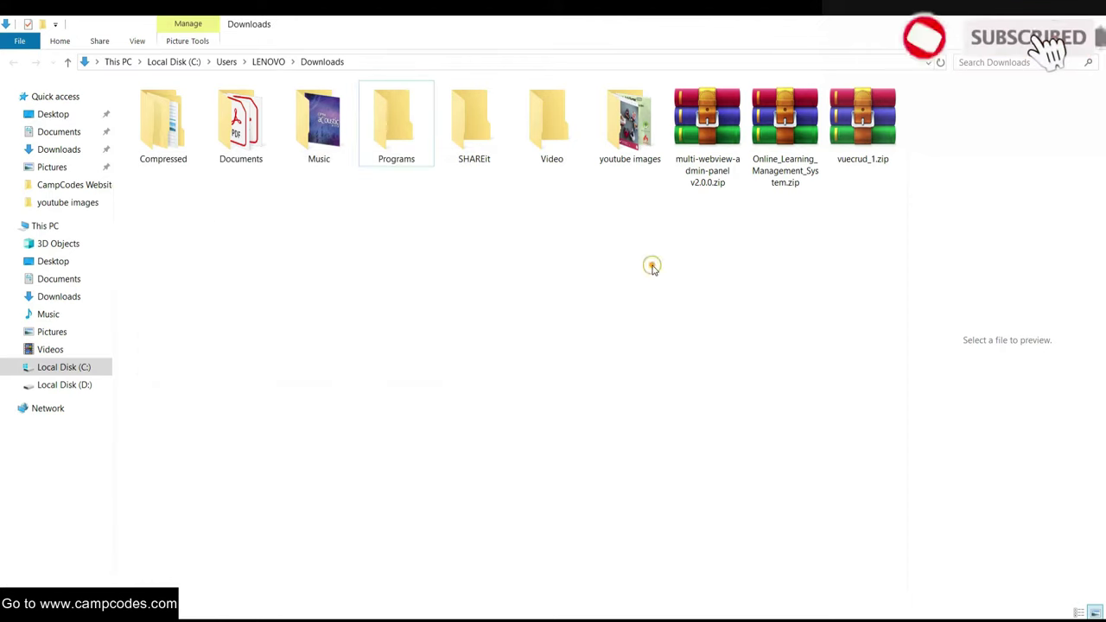
- Extract the zip to Online_Learning_Management_System\ and select the new folder
{"action": "left_click", "coordinate": [787, 121]}
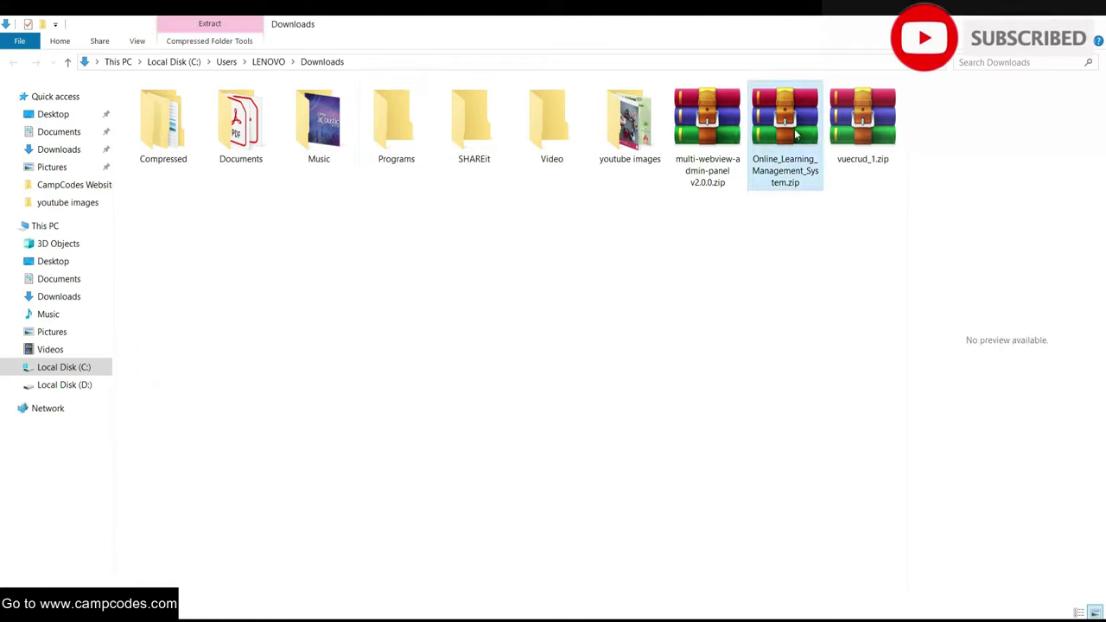
{"action": "right_click", "coordinate": [801, 128]}
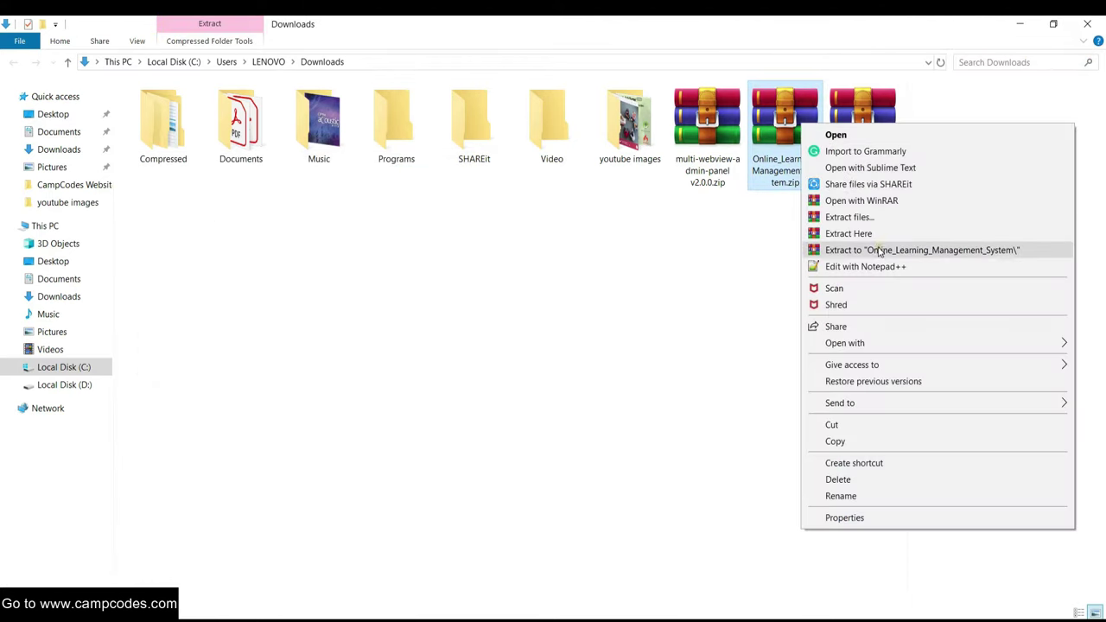
{"action": "left_click", "coordinate": [842, 250]}
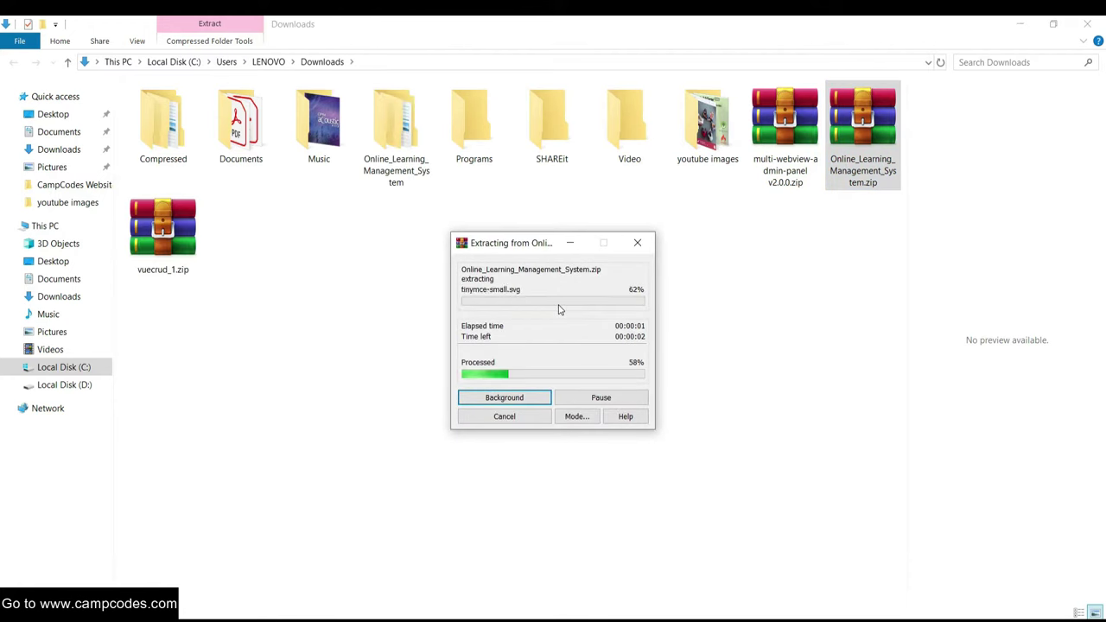
{"action": "left_click", "coordinate": [394, 153]}
- Open the inner Online_Learning_Management_System folder, read readme.txt in Notepad, then close it
{"action": "double_click", "coordinate": [400, 154]}
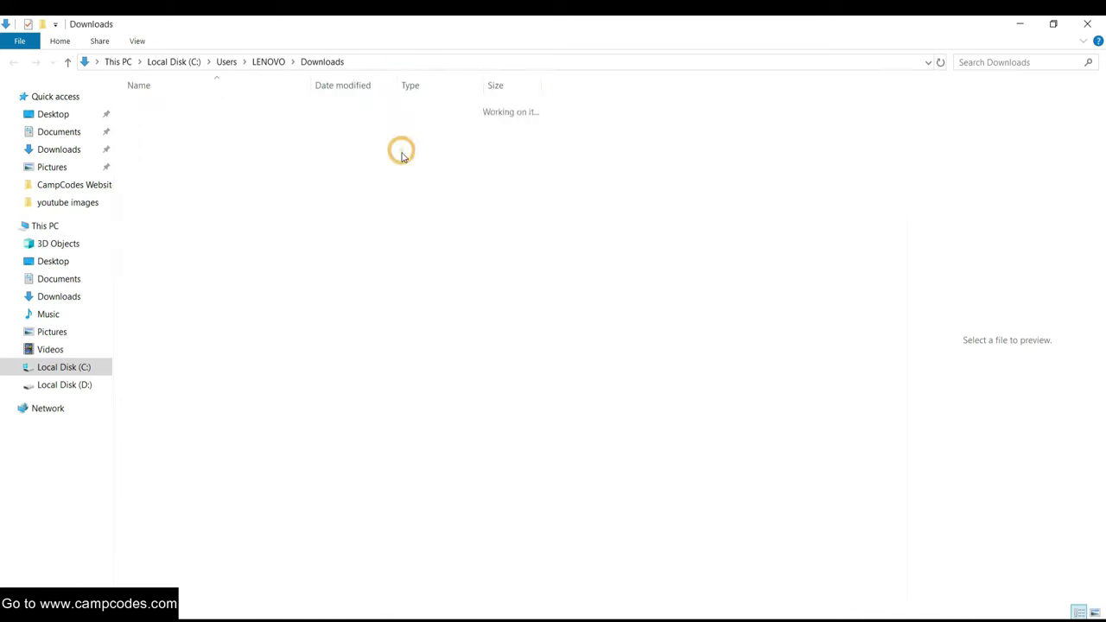
{"action": "left_click", "coordinate": [164, 107]}
{"action": "double_click", "coordinate": [164, 107]}
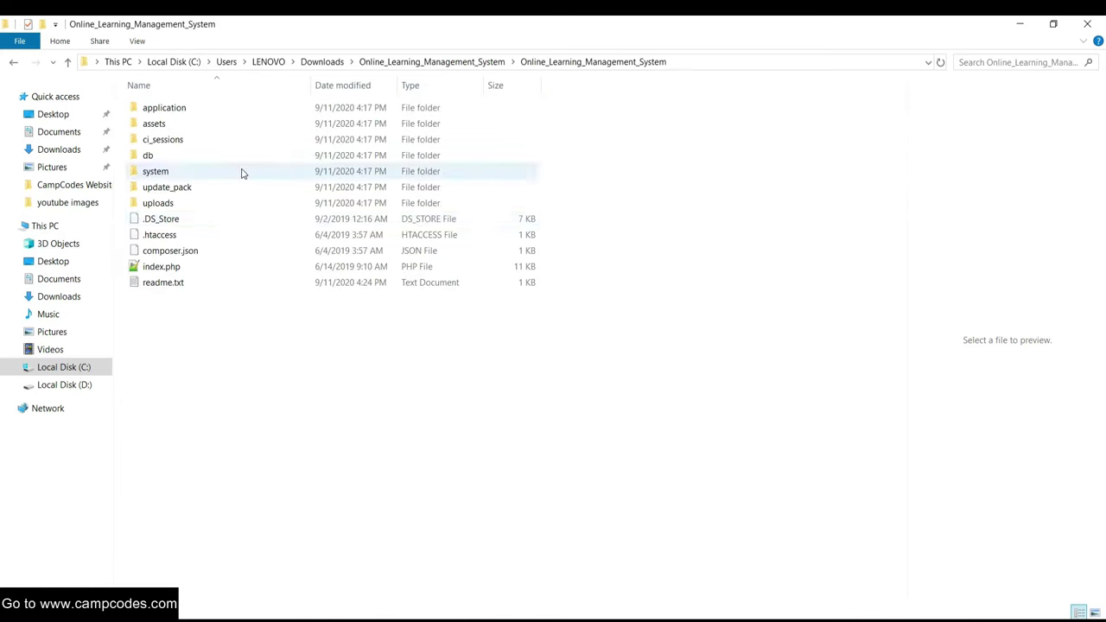
{"action": "double_click", "coordinate": [197, 284]}
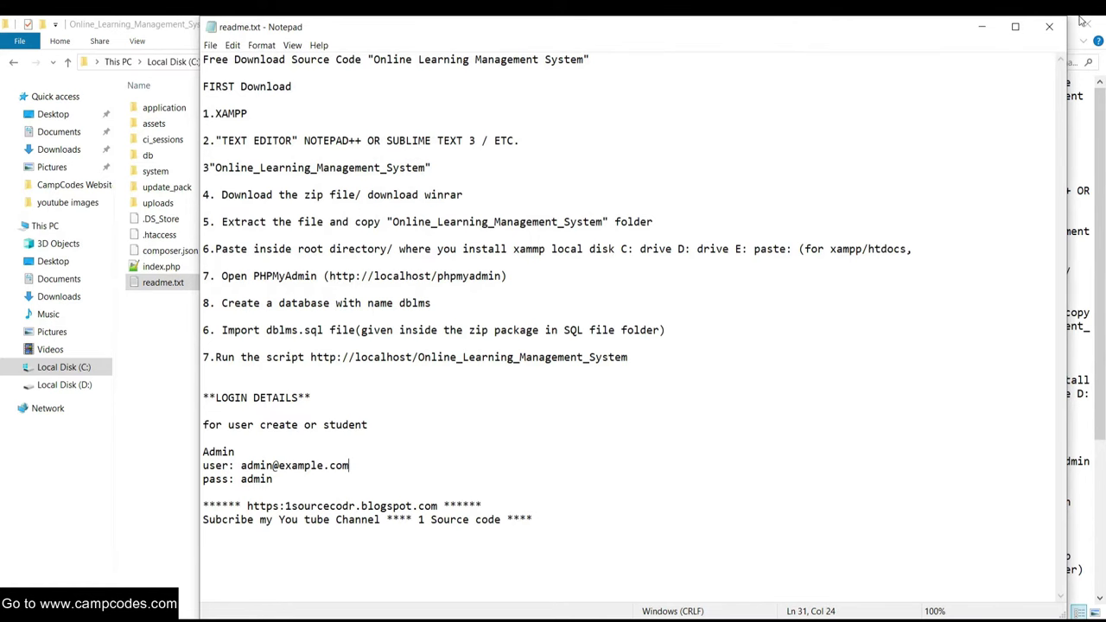
{"action": "left_click", "coordinate": [1051, 30]}
{"action": "left_click", "coordinate": [550, 418]}
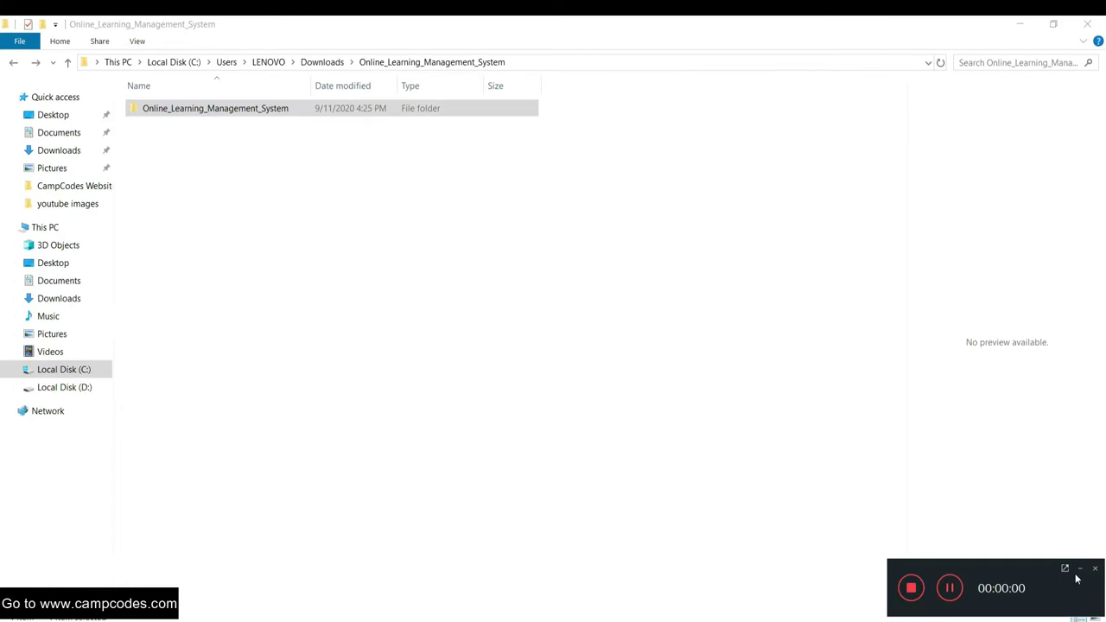
{"action": "left_click", "coordinate": [1080, 569]}
{"action": "left_click", "coordinate": [200, 112]}
- Copy the project folder and navigate to C:\xampp\htdocs
{"action": "right_click", "coordinate": [199, 108]}
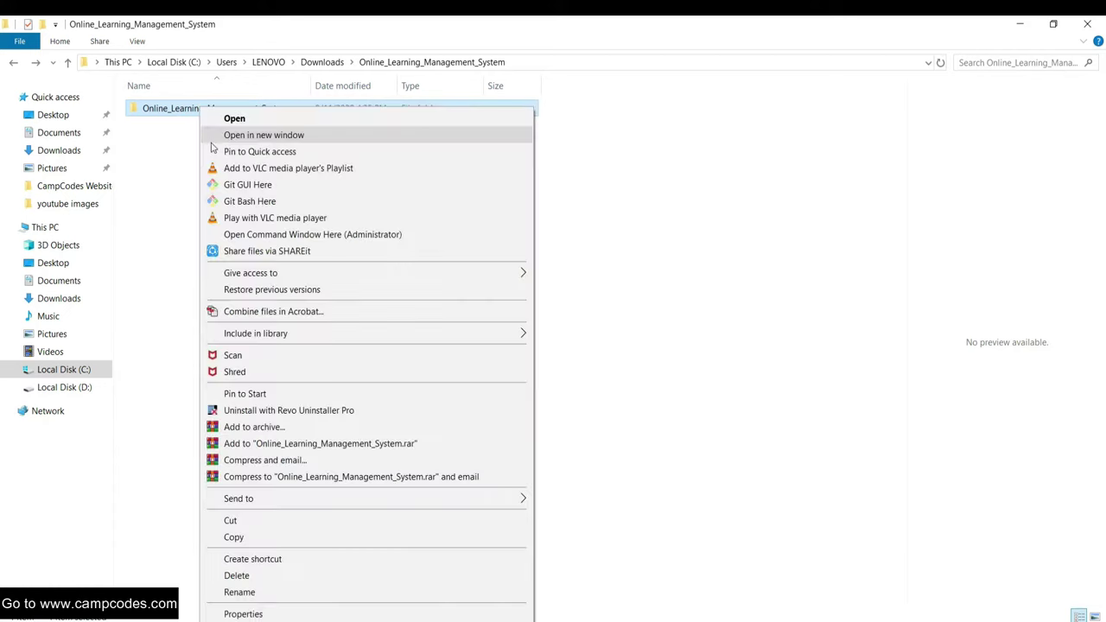
{"action": "left_click", "coordinate": [301, 538]}
{"action": "left_click", "coordinate": [70, 371]}
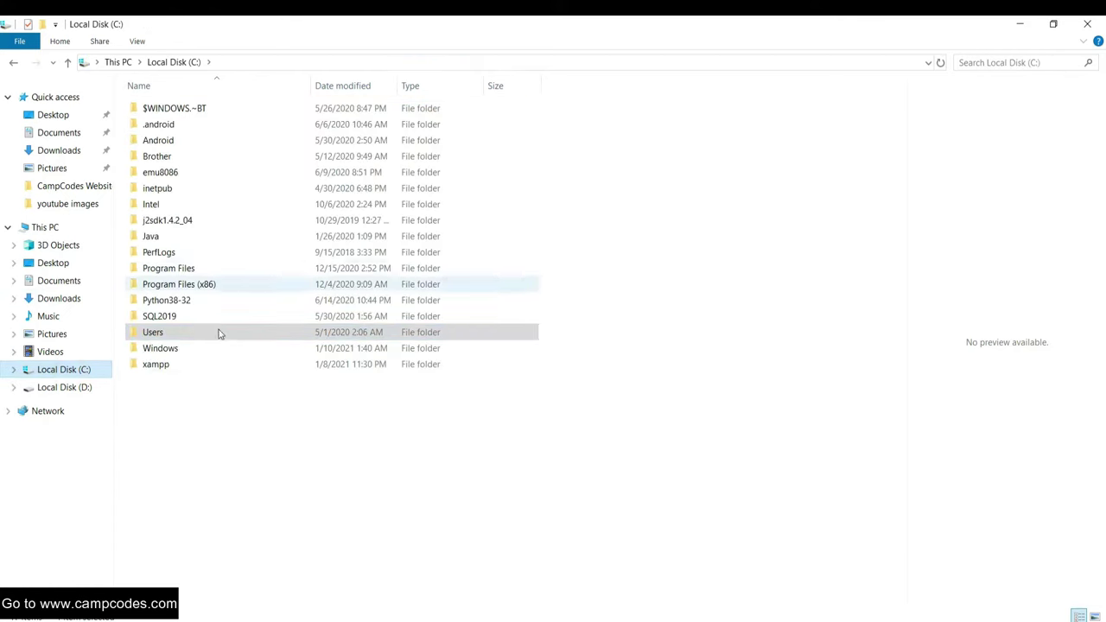
{"action": "left_click", "coordinate": [168, 370]}
{"action": "left_click", "coordinate": [190, 406]}
{"action": "left_click_drag", "start_coordinate": [299, 403], "coordinate": [173, 370]}
{"action": "left_click", "coordinate": [168, 415]}
{"action": "left_click", "coordinate": [168, 370]}
{"action": "double_click", "coordinate": [168, 370]}
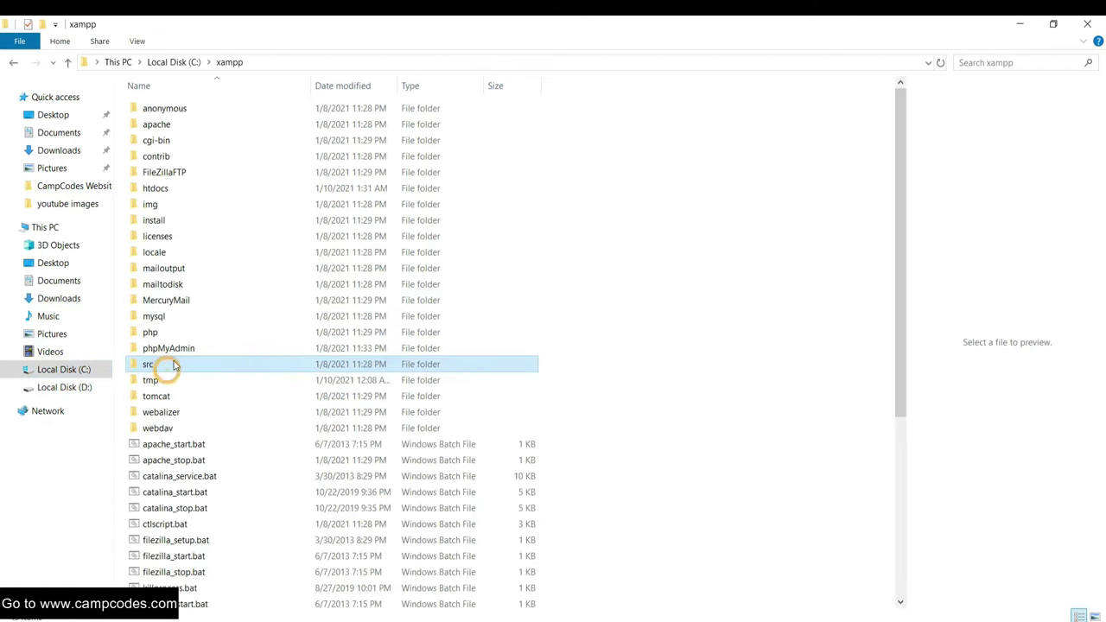
{"action": "double_click", "coordinate": [184, 195]}
- Check the htdocs path, then paste the project folder into htdocs
{"action": "left_click", "coordinate": [288, 61]}
{"action": "left_click", "coordinate": [328, 59]}
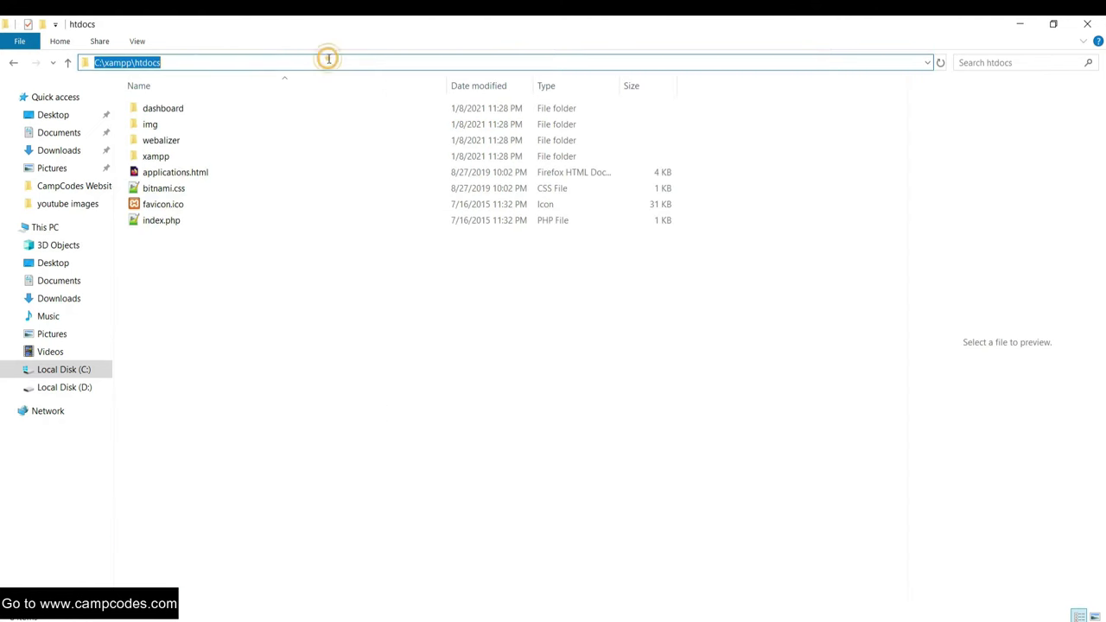
{"action": "double_click", "coordinate": [193, 61]}
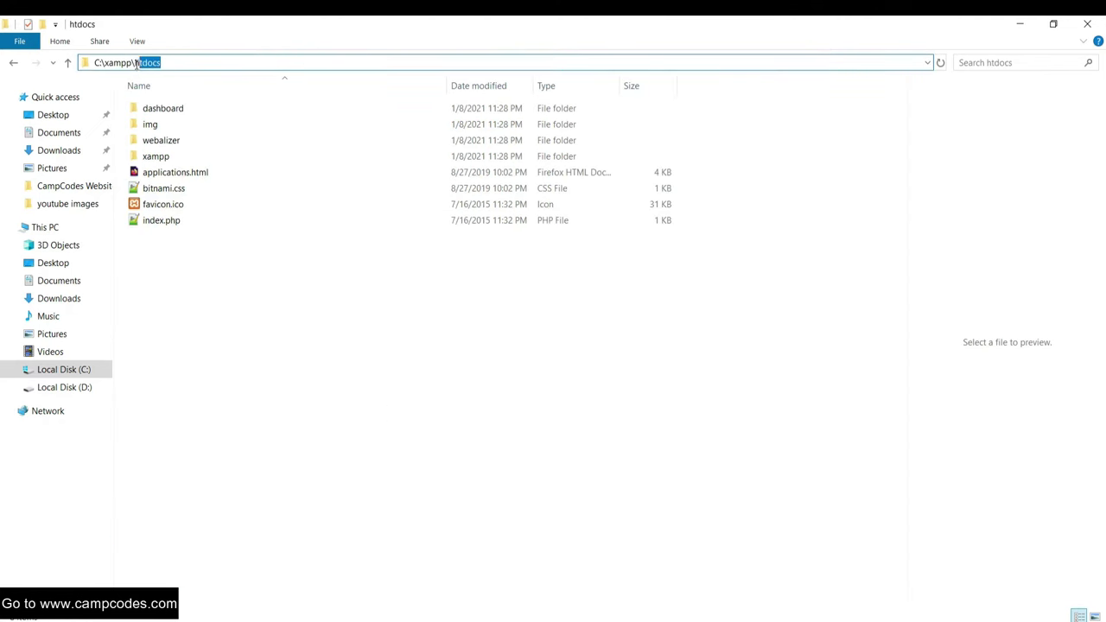
{"action": "left_click", "coordinate": [314, 386]}
{"action": "double_click", "coordinate": [186, 153]}
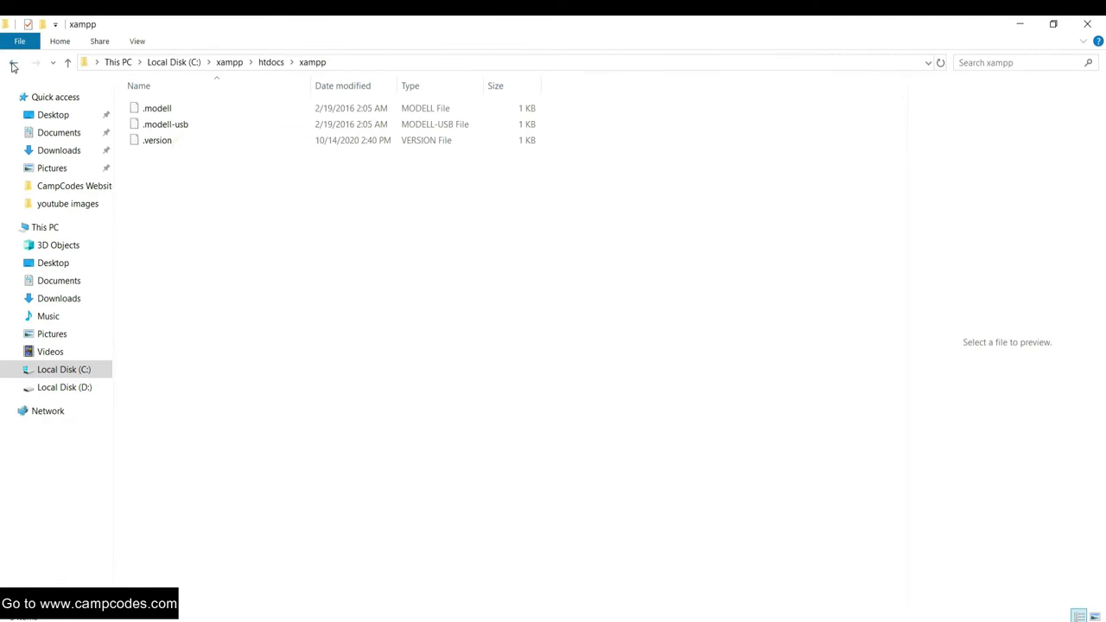
{"action": "left_click", "coordinate": [13, 64]}
{"action": "left_click", "coordinate": [242, 295]}
{"action": "right_click", "coordinate": [223, 267]}
{"action": "left_click", "coordinate": [286, 391]}
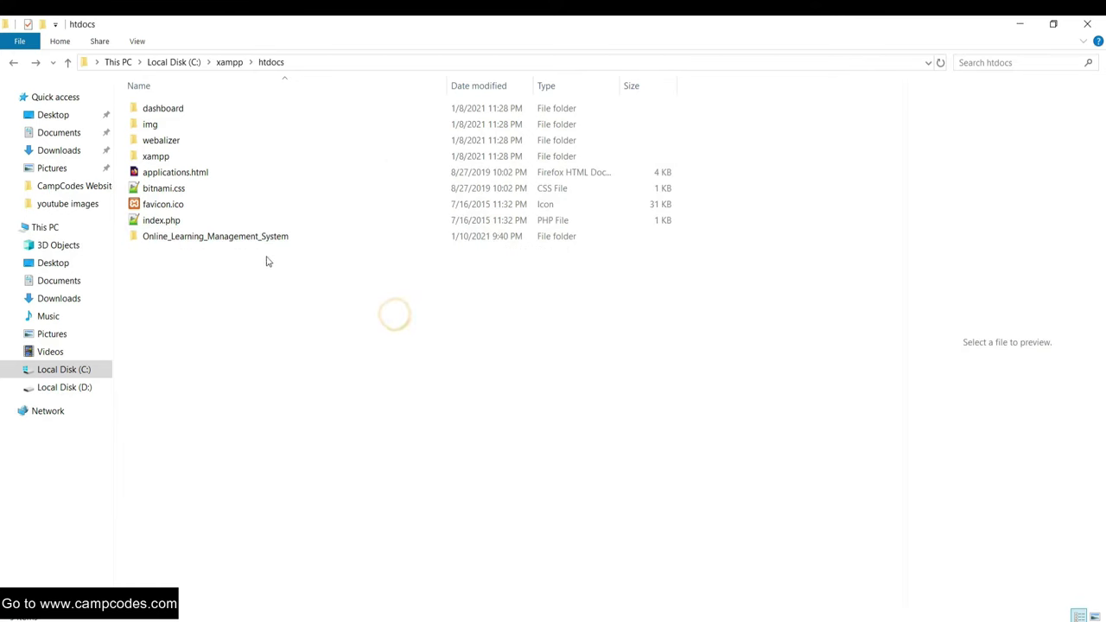
- Open the copied project's db folder and copy the database name dblms from dblms.sql
{"action": "double_click", "coordinate": [267, 241]}
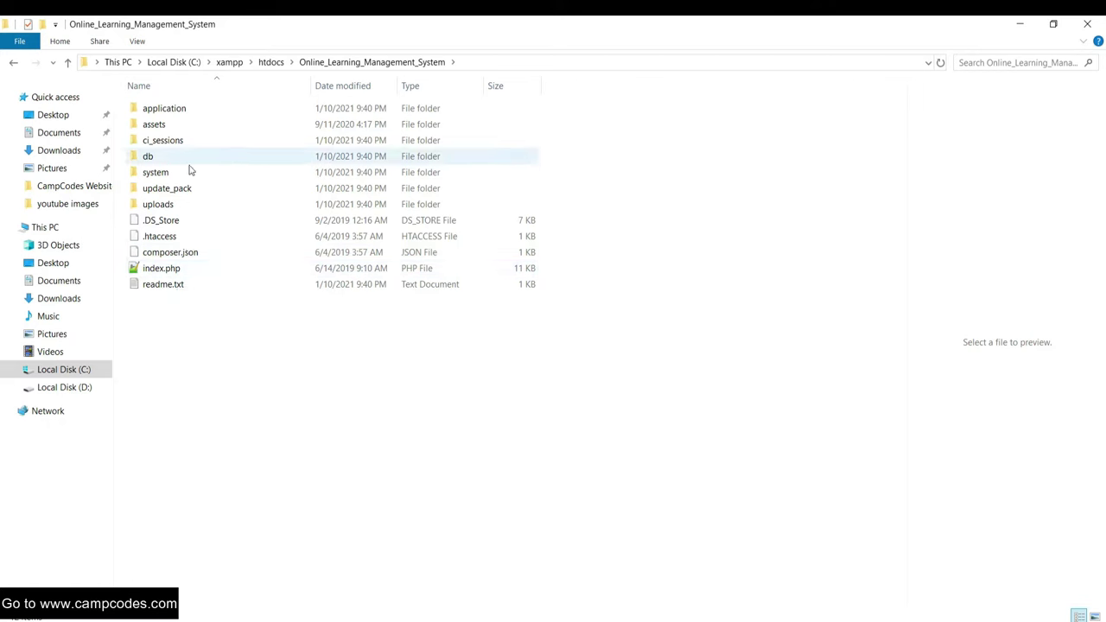
{"action": "left_click", "coordinate": [173, 159]}
{"action": "double_click", "coordinate": [173, 162]}
{"action": "left_click", "coordinate": [170, 111]}
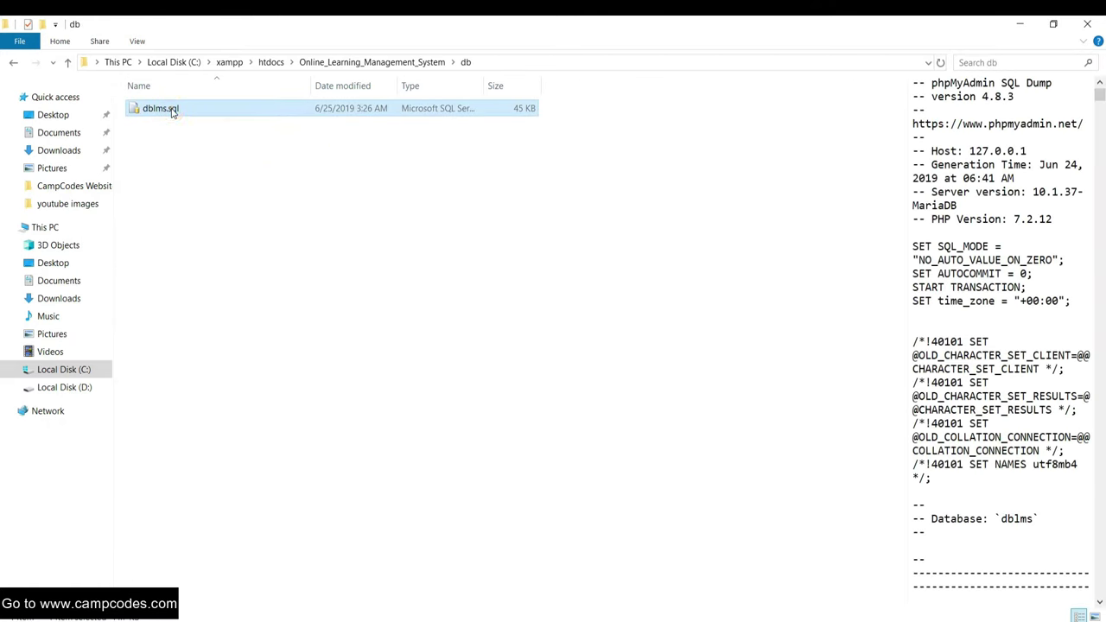
{"action": "right_click", "coordinate": [172, 111]}
{"action": "left_click", "coordinate": [211, 479]}
{"action": "right_click", "coordinate": [154, 112]}
{"action": "left_click", "coordinate": [210, 148]}
- Launch XAMPP Control Panel from the Start search and centre its window
{"action": "key", "text": "super"}
{"action": "type", "text": "xampp"}
{"action": "left_click", "coordinate": [210, 241]}
{"action": "left_click_drag", "start_coordinate": [292, 39], "coordinate": [606, 155]}
- Start Apache and MySQL, then open the local web server's admin page
{"action": "left_click", "coordinate": [558, 215]}
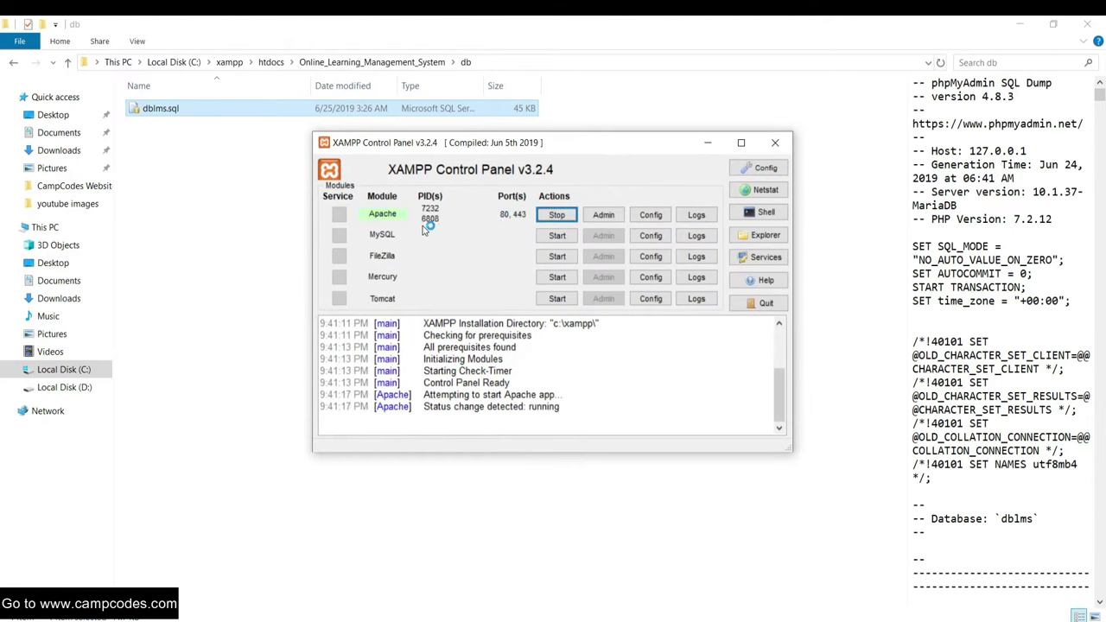
{"action": "left_click", "coordinate": [557, 237]}
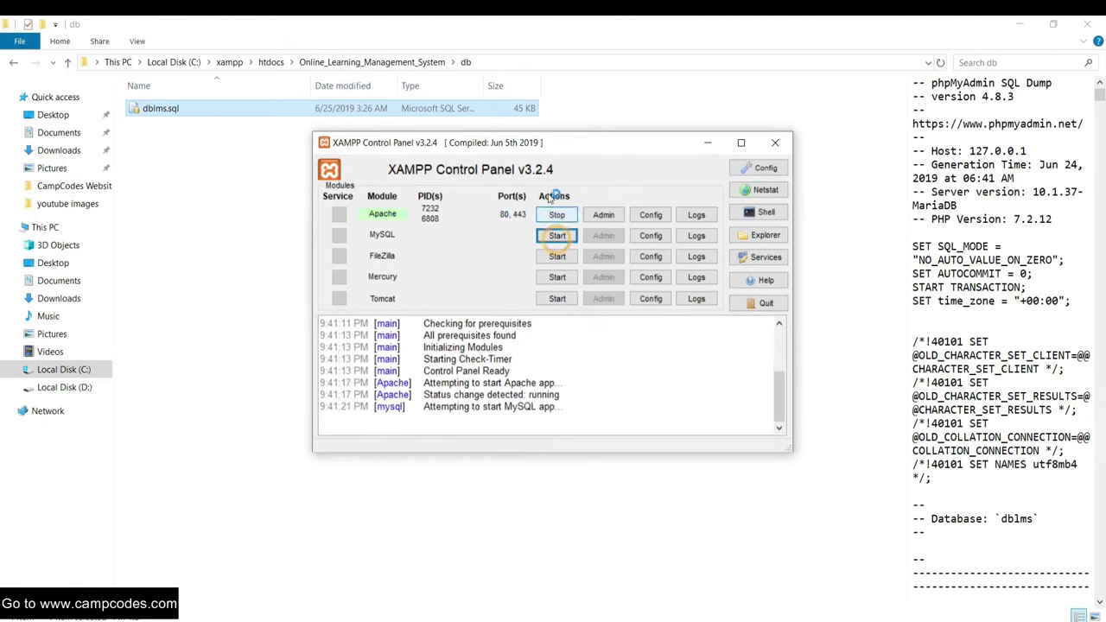
{"action": "left_click_drag", "start_coordinate": [633, 143], "coordinate": [600, 142]}
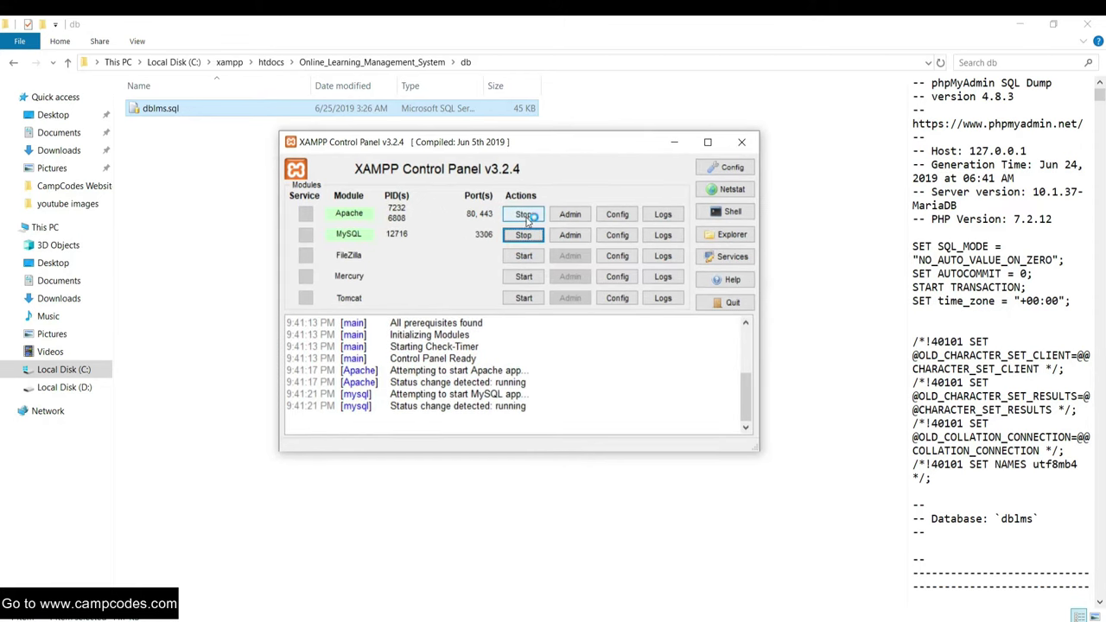
{"action": "left_click", "coordinate": [582, 219]}
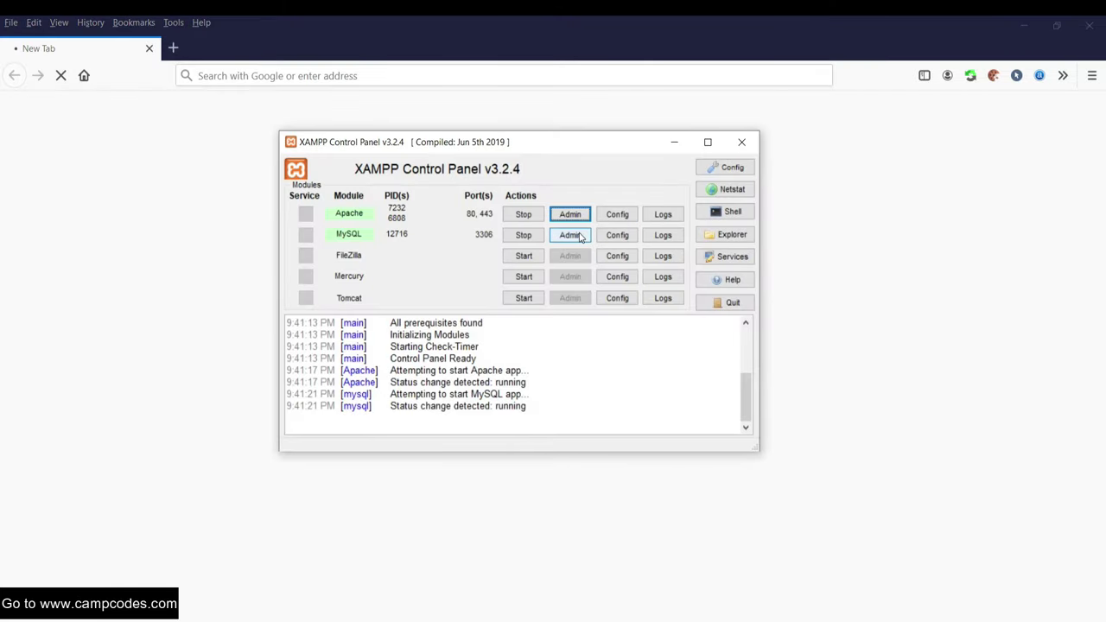
- Drop the parking database from phpMyAdmin's Databases list
{"action": "left_click", "coordinate": [580, 236]}
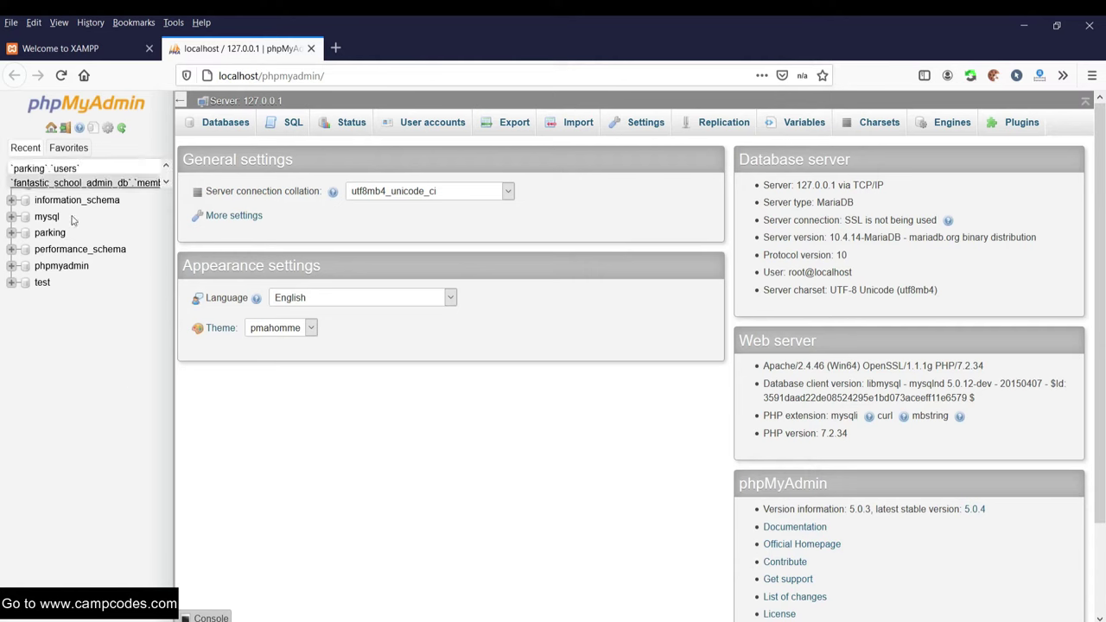
{"action": "left_click", "coordinate": [43, 183]}
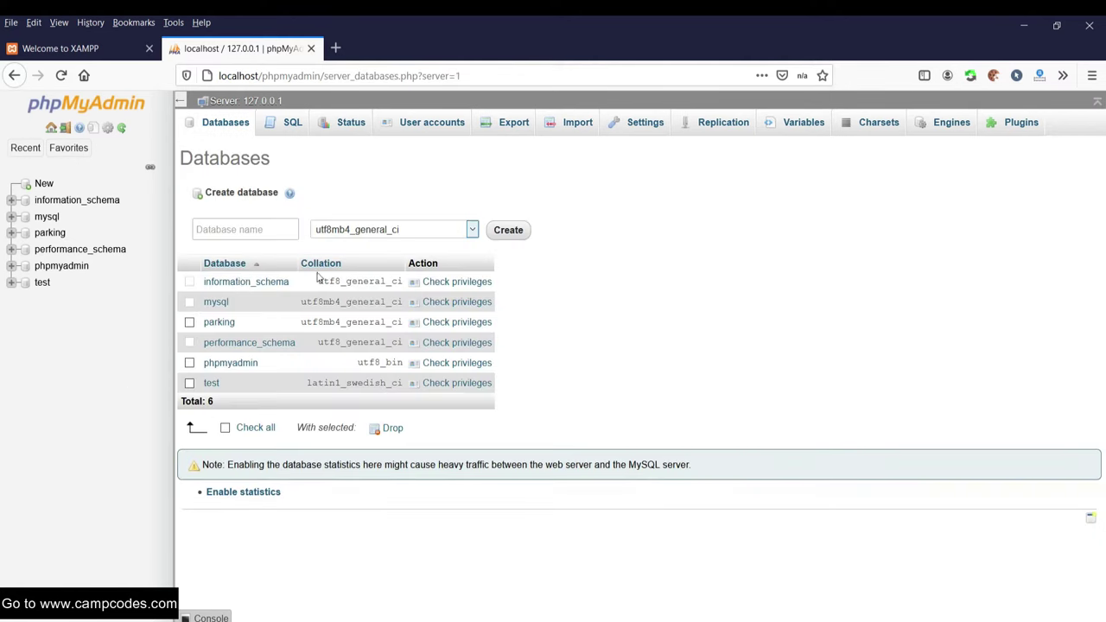
{"action": "left_click", "coordinate": [189, 321]}
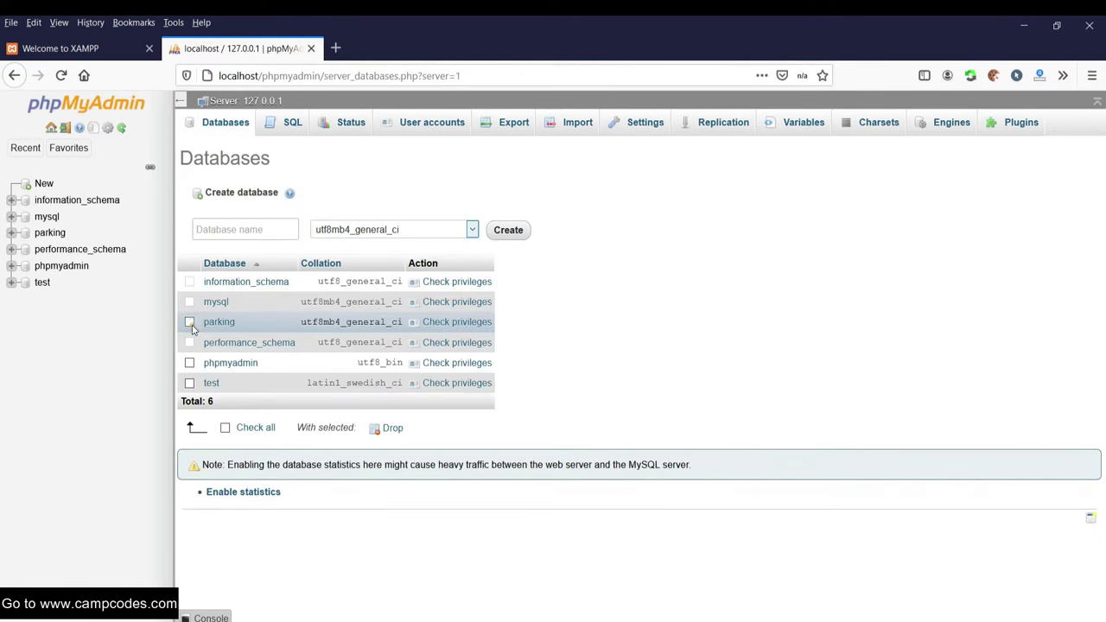
{"action": "left_click", "coordinate": [394, 427]}
{"action": "left_click", "coordinate": [572, 397]}
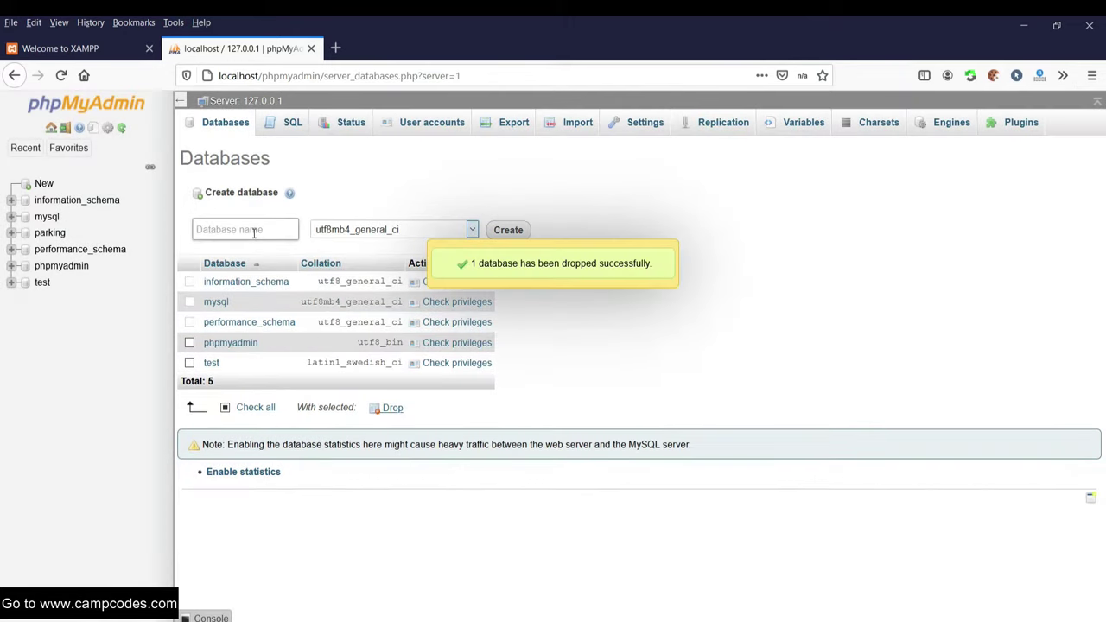
- Create a new empty database named dblms
{"action": "right_click", "coordinate": [254, 232]}
{"action": "left_click", "coordinate": [286, 287]}
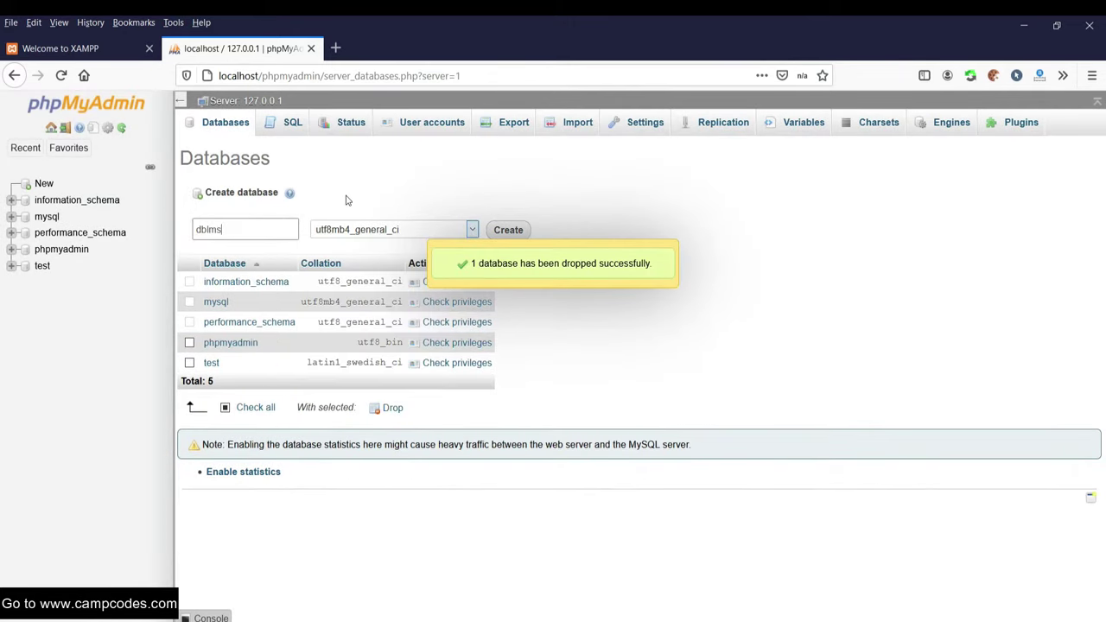
{"action": "double_click", "coordinate": [250, 231]}
{"action": "left_click", "coordinate": [252, 231]}
{"action": "left_click", "coordinate": [530, 232]}
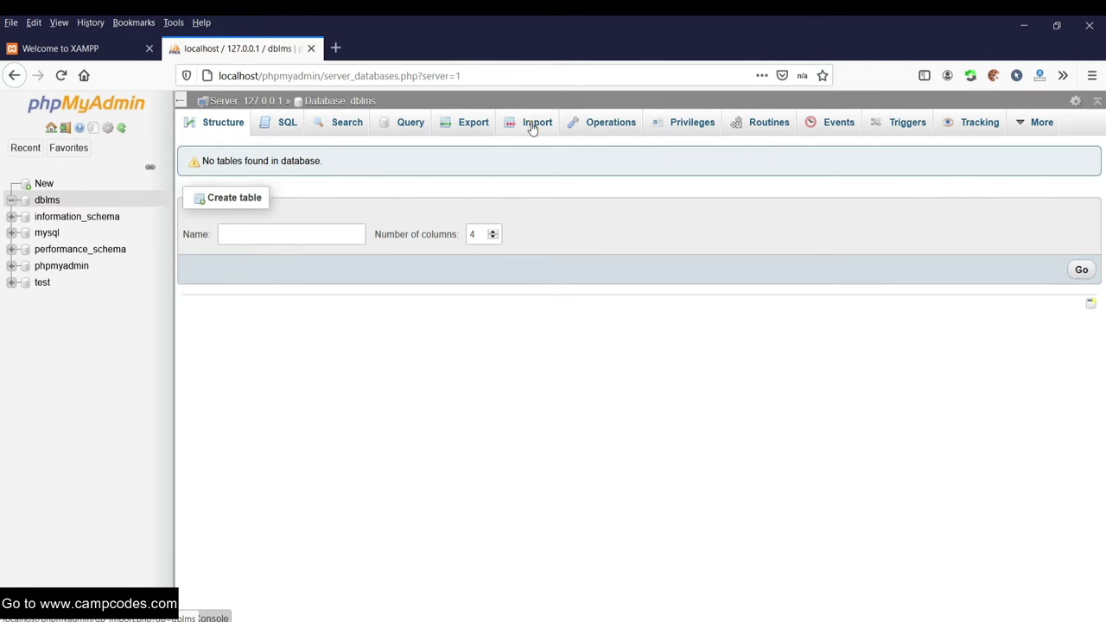
{"action": "left_click", "coordinate": [533, 126]}
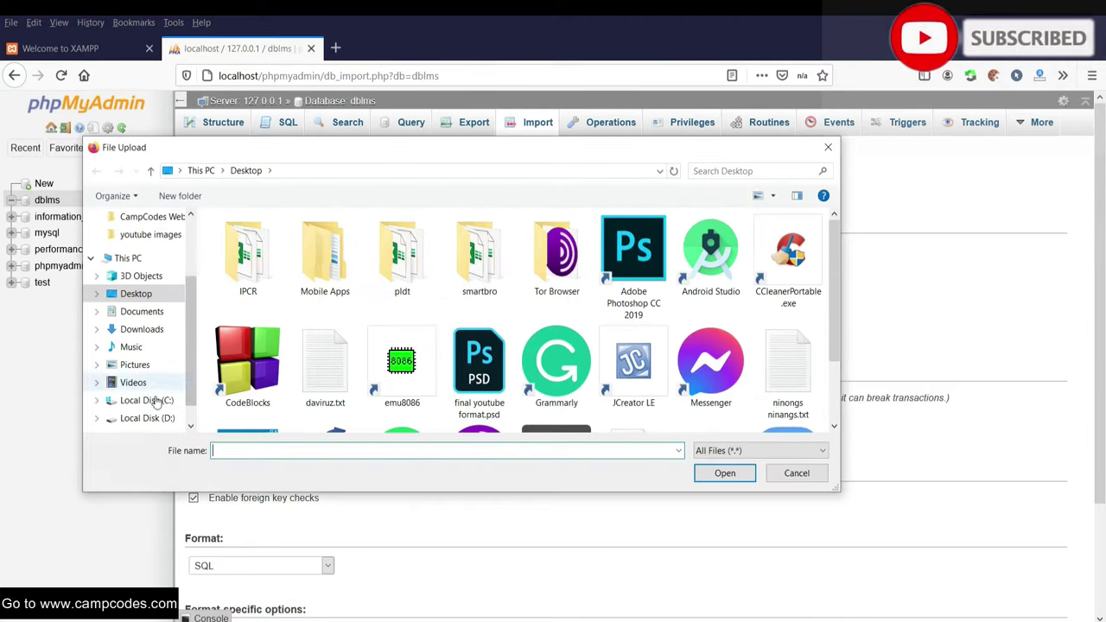
- Browse the import file chooser to C:\xampp\htdocs\Online_Learning_Management_System\db
{"action": "left_click", "coordinate": [143, 329]}
{"action": "scroll", "coordinate": [141, 273], "scroll_direction": "up", "scroll_amount": 1}
{"action": "scroll", "coordinate": [151, 388], "scroll_direction": "down", "scroll_amount": 1}
{"action": "left_click", "coordinate": [147, 418]}
{"action": "scroll", "coordinate": [316, 329], "scroll_direction": "down", "scroll_amount": 1}
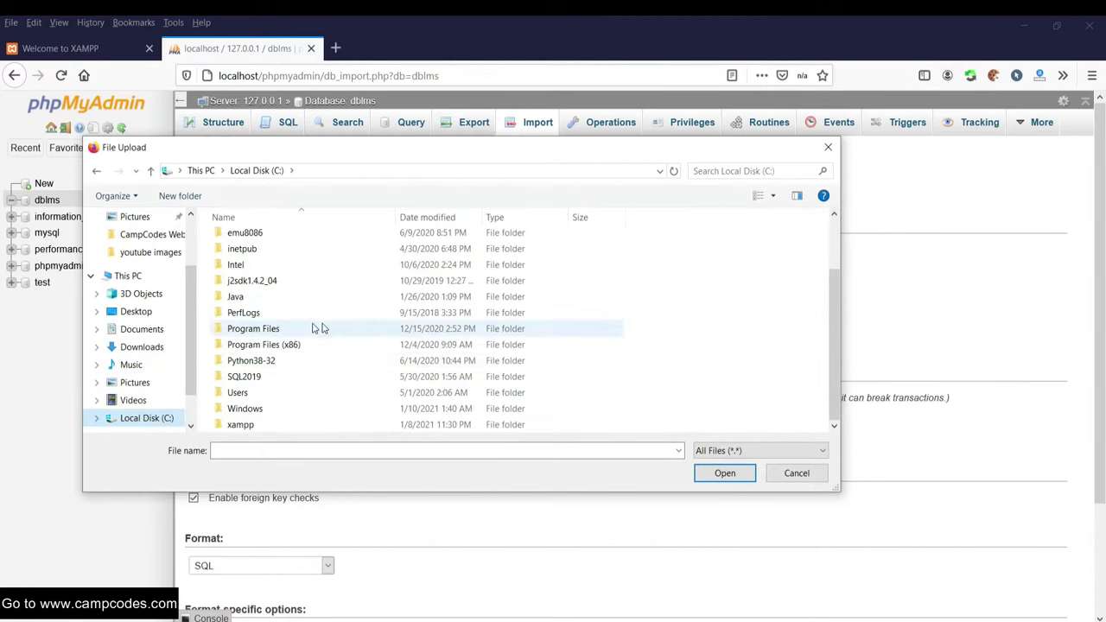
{"action": "double_click", "coordinate": [248, 424]}
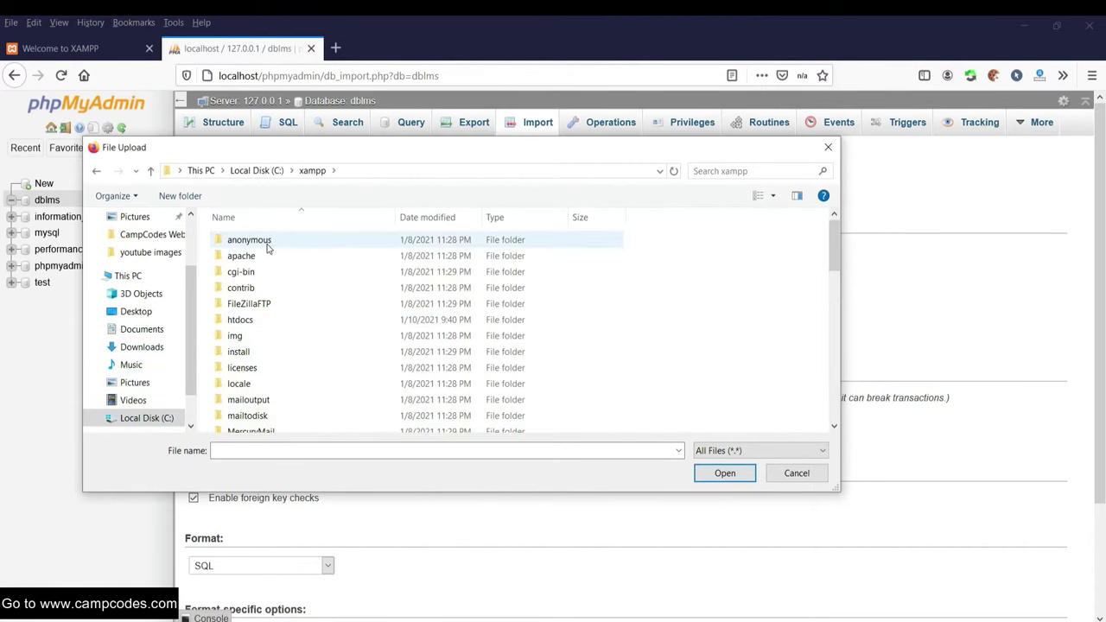
{"action": "double_click", "coordinate": [259, 320]}
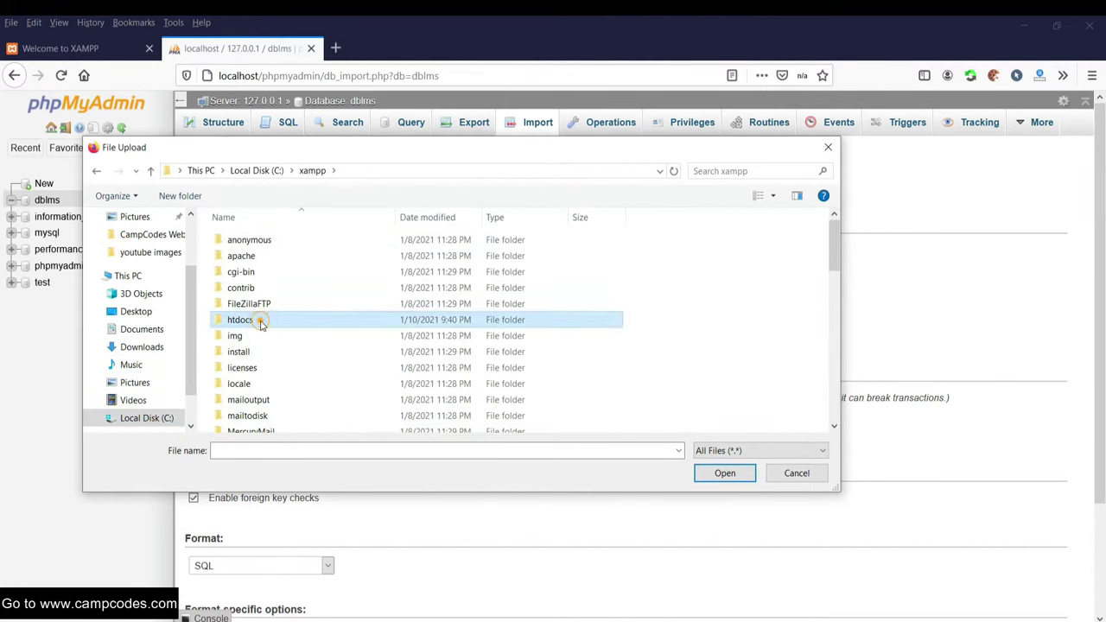
{"action": "double_click", "coordinate": [288, 272]}
{"action": "left_click", "coordinate": [244, 291]}
{"action": "double_click", "coordinate": [243, 292]}
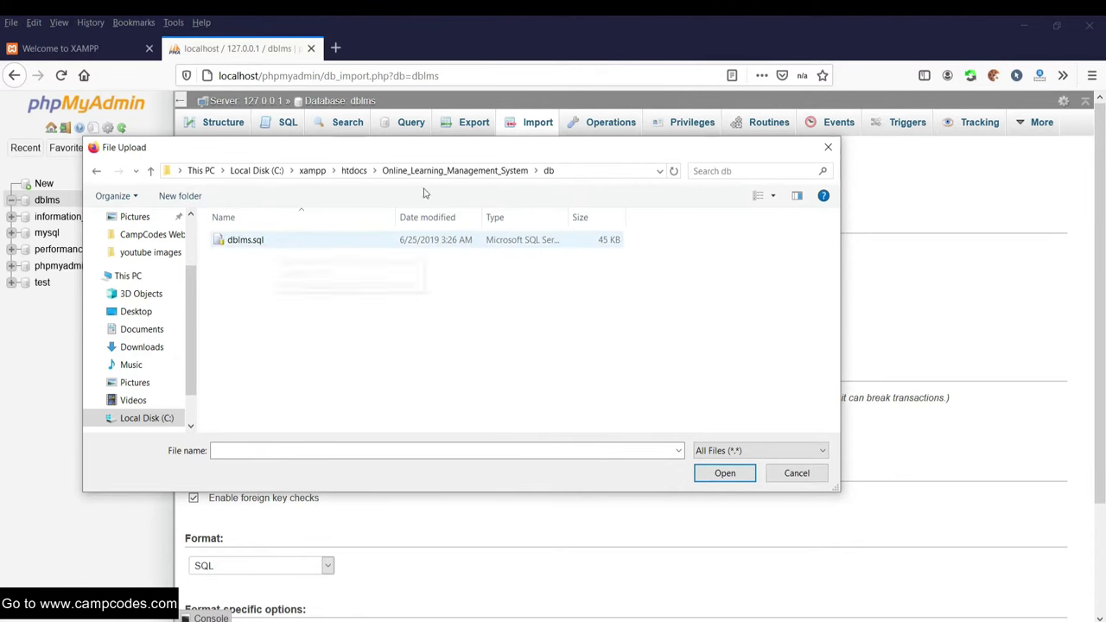
{"action": "left_click", "coordinate": [567, 169]}
{"action": "left_click_drag", "start_coordinate": [432, 173], "coordinate": [194, 170]}
- Choose dblms.sql and import it into the dblms database
{"action": "left_click", "coordinate": [284, 265]}
{"action": "double_click", "coordinate": [252, 239]}
{"action": "scroll", "coordinate": [724, 309], "scroll_direction": "down", "scroll_amount": 3}
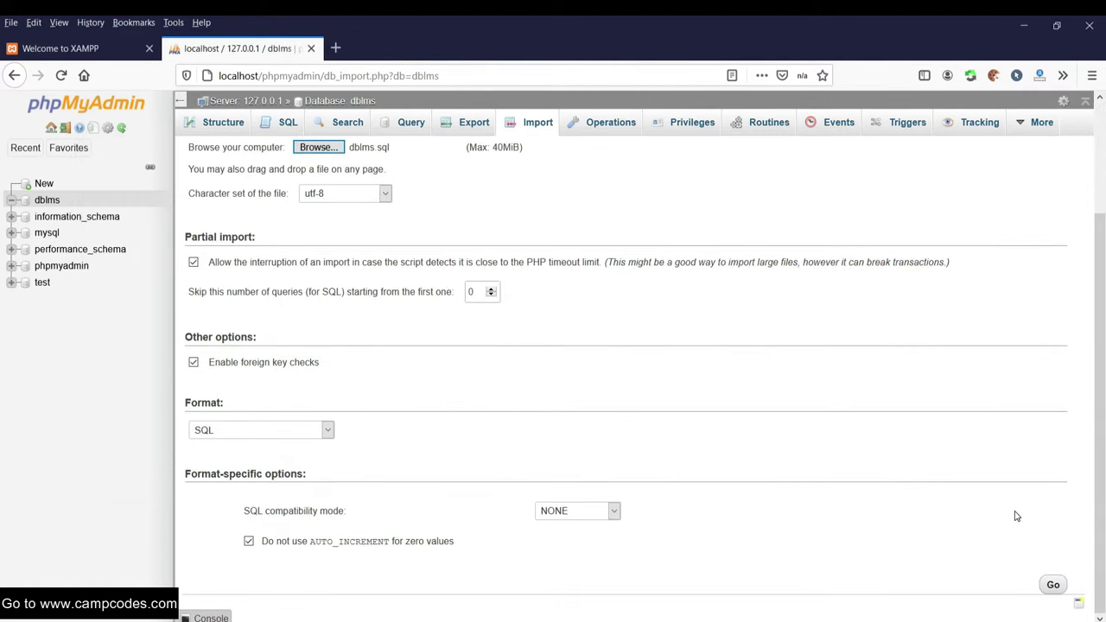
{"action": "left_click", "coordinate": [1054, 586]}
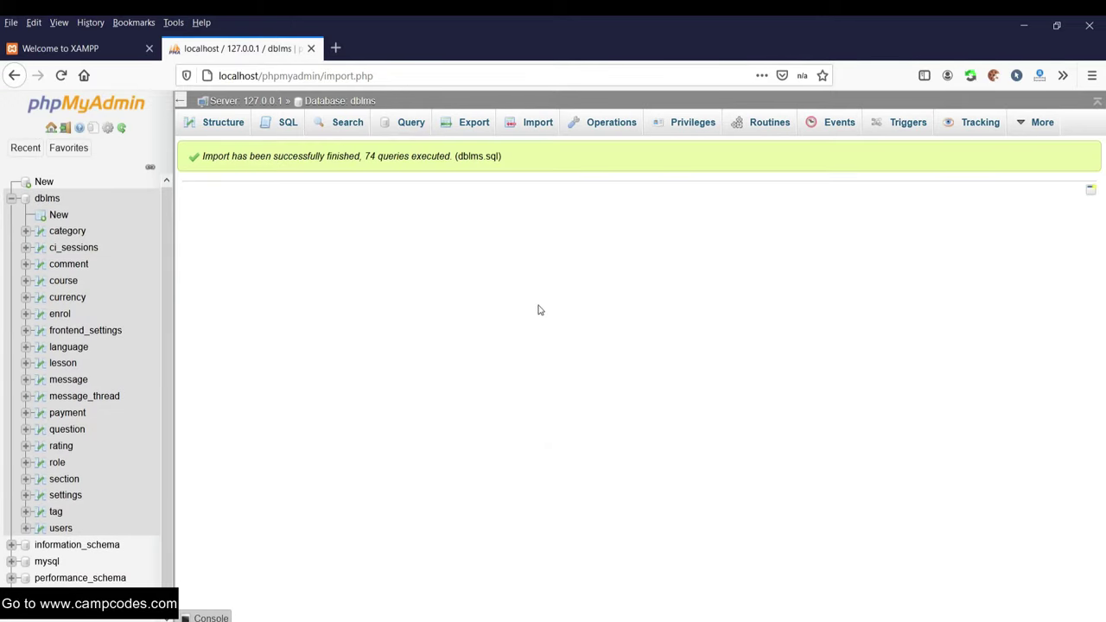
{"action": "left_click", "coordinate": [75, 48]}
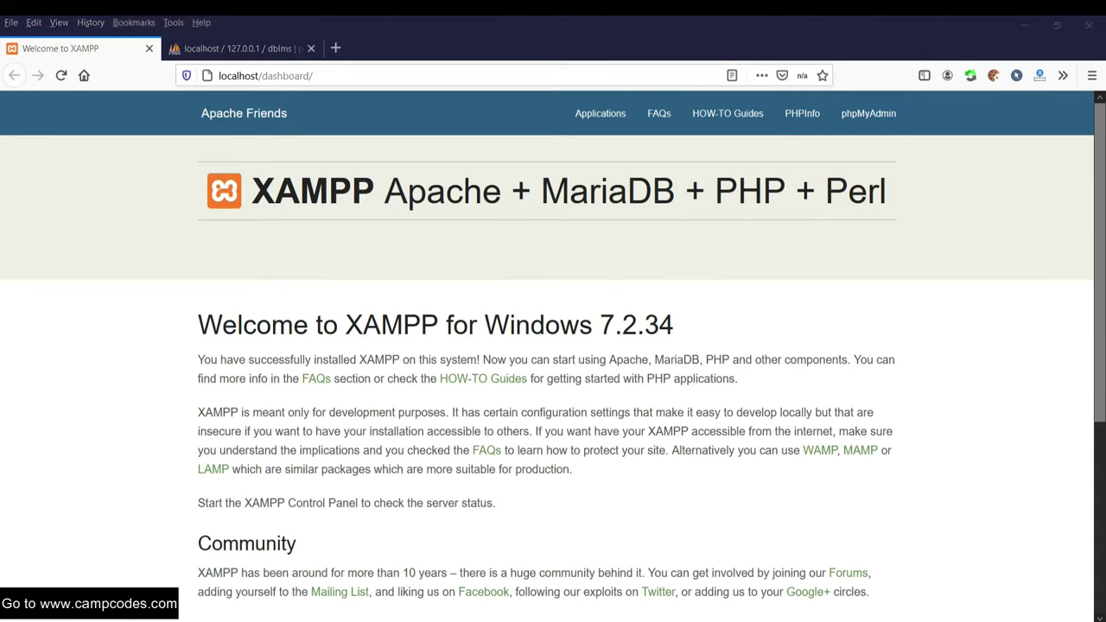
- Copy the Online_Learning_Management_System folder name from File Explorer's address bar
{"action": "key", "text": "alt+Tab"}
{"action": "left_click", "coordinate": [224, 130]}
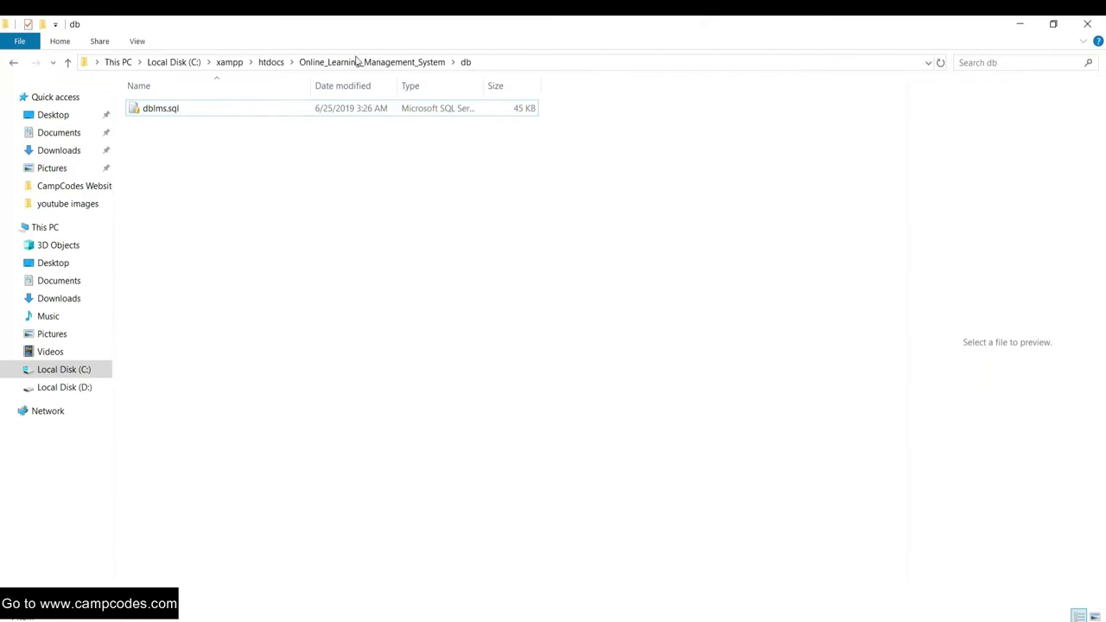
{"action": "left_click", "coordinate": [66, 66]}
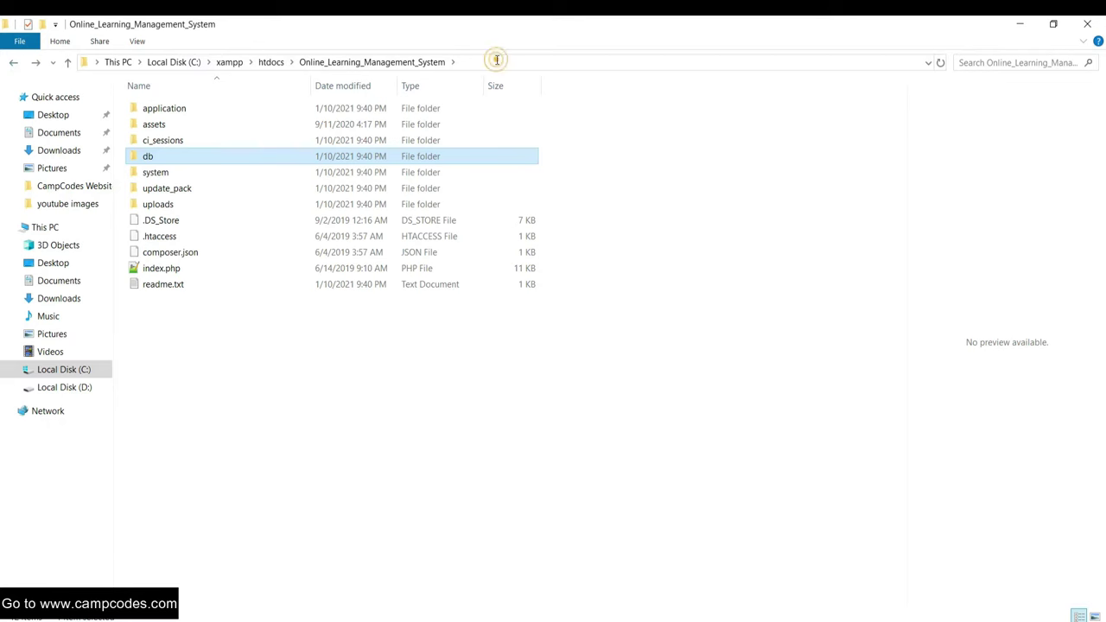
{"action": "left_click", "coordinate": [497, 60]}
{"action": "left_click", "coordinate": [332, 65]}
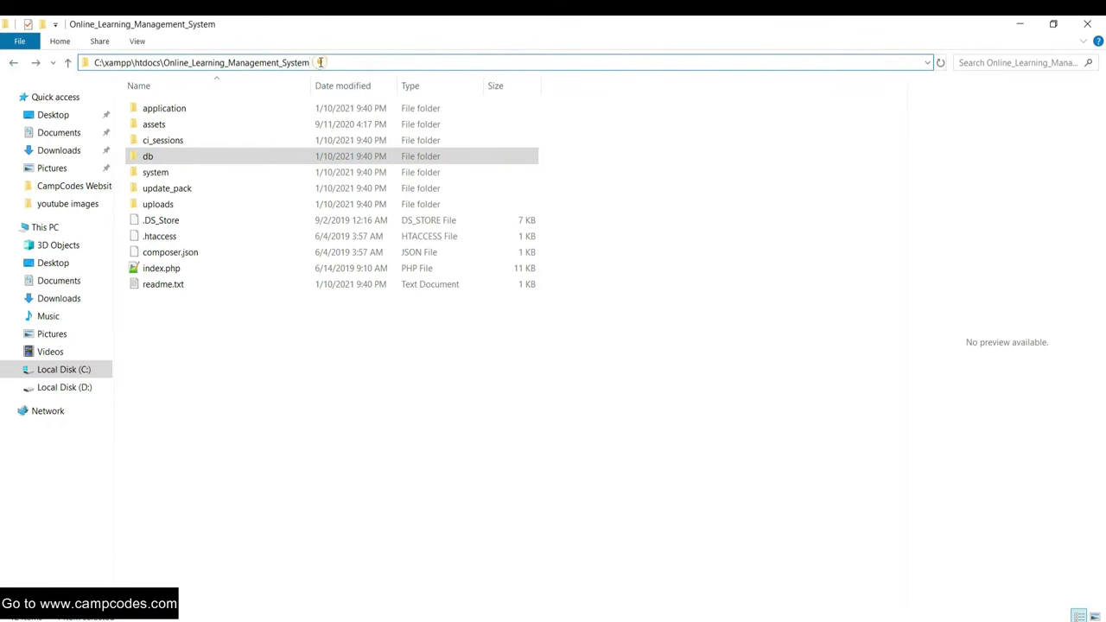
{"action": "left_click_drag", "start_coordinate": [320, 62], "coordinate": [167, 62]}
{"action": "right_click", "coordinate": [177, 62]}
{"action": "left_click", "coordinate": [212, 101]}
{"action": "left_click", "coordinate": [533, 563]}
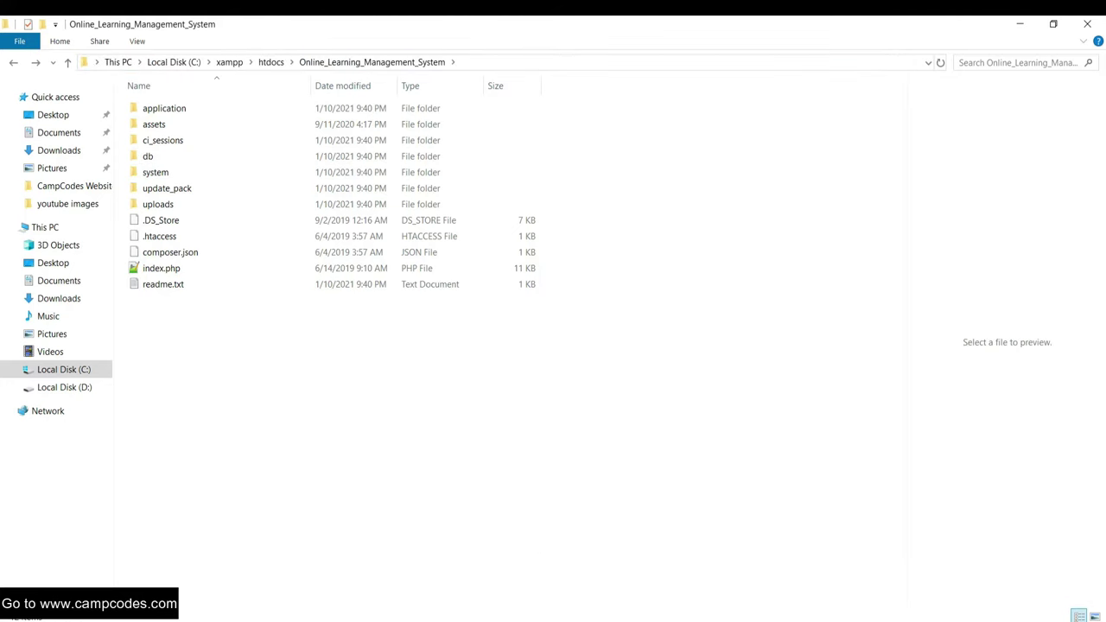
- Bring back the browser's XAMPP dashboard and select its web address
{"action": "mouse_move", "coordinate": [484, 617]}
{"action": "left_click", "coordinate": [491, 572]}
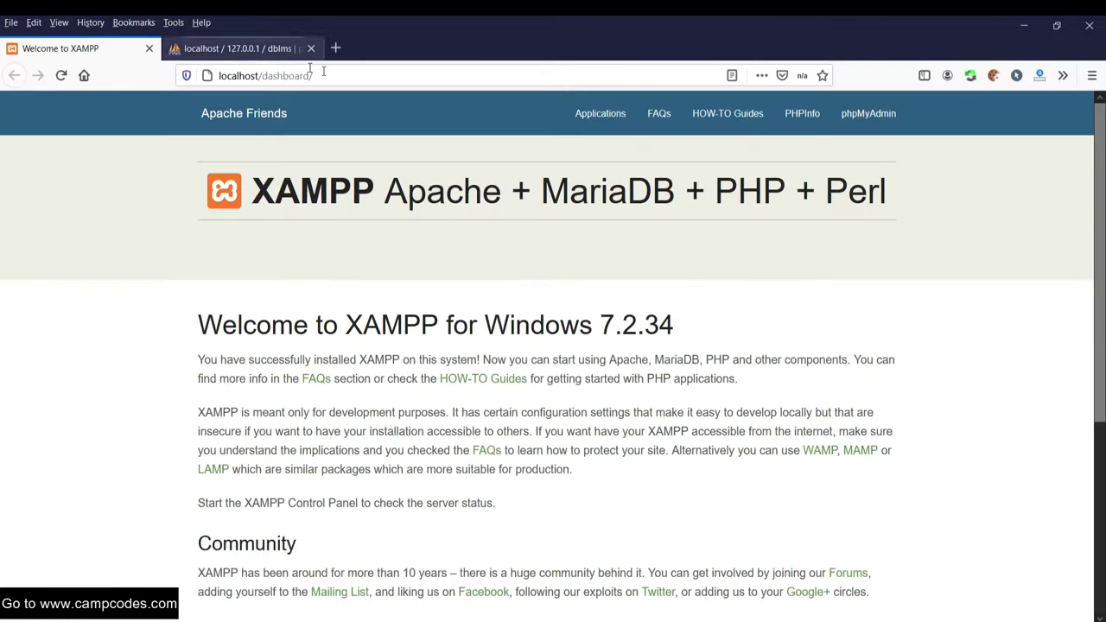
{"action": "left_click", "coordinate": [346, 76]}
- Replace dashboard with the pasted folder name to load localhost/Online_Learning_Management_System/
{"action": "left_click", "coordinate": [356, 76]}
{"action": "left_click_drag", "start_coordinate": [363, 76], "coordinate": [266, 75]}
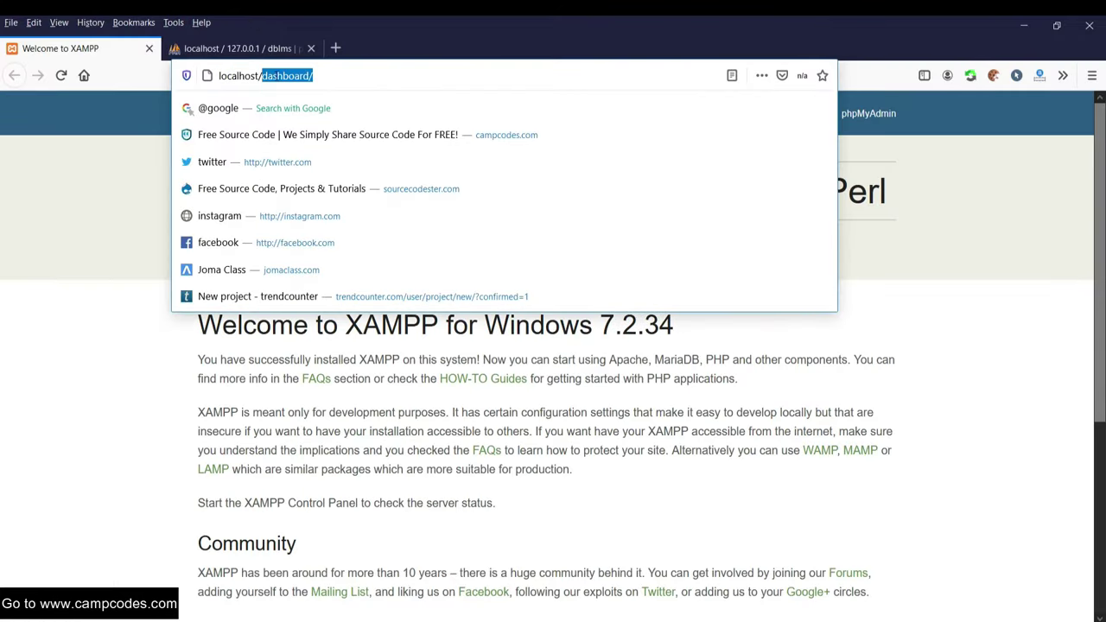
{"action": "right_click", "coordinate": [290, 76]}
{"action": "left_click", "coordinate": [313, 130]}
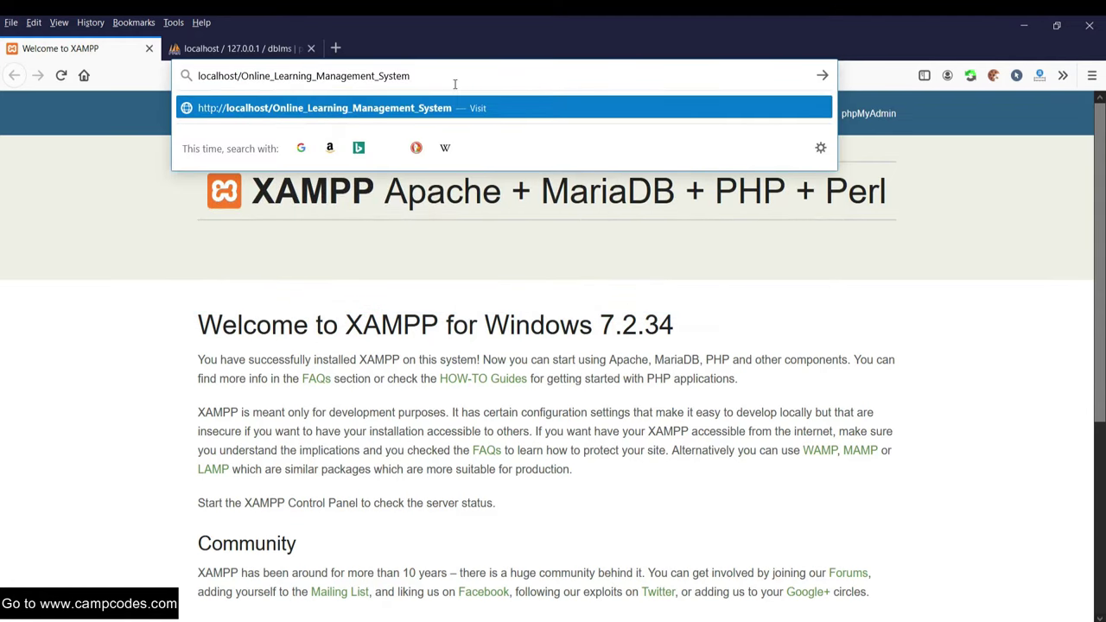
{"action": "left_click", "coordinate": [367, 108]}
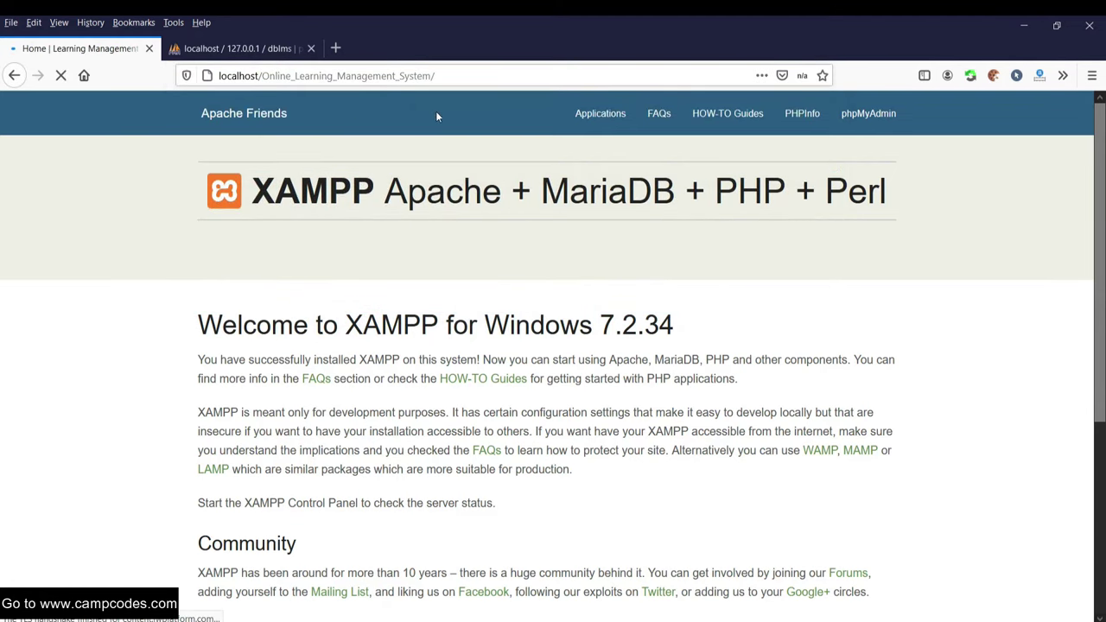
- Look over the Academy homepage showing 0 Online Courses, then return to phpMyAdmin
{"action": "scroll", "coordinate": [461, 114], "scroll_direction": "down", "scroll_amount": 2}
{"action": "scroll", "coordinate": [514, 118], "scroll_direction": "down", "scroll_amount": 1}
{"action": "scroll", "coordinate": [522, 113], "scroll_direction": "up", "scroll_amount": 2}
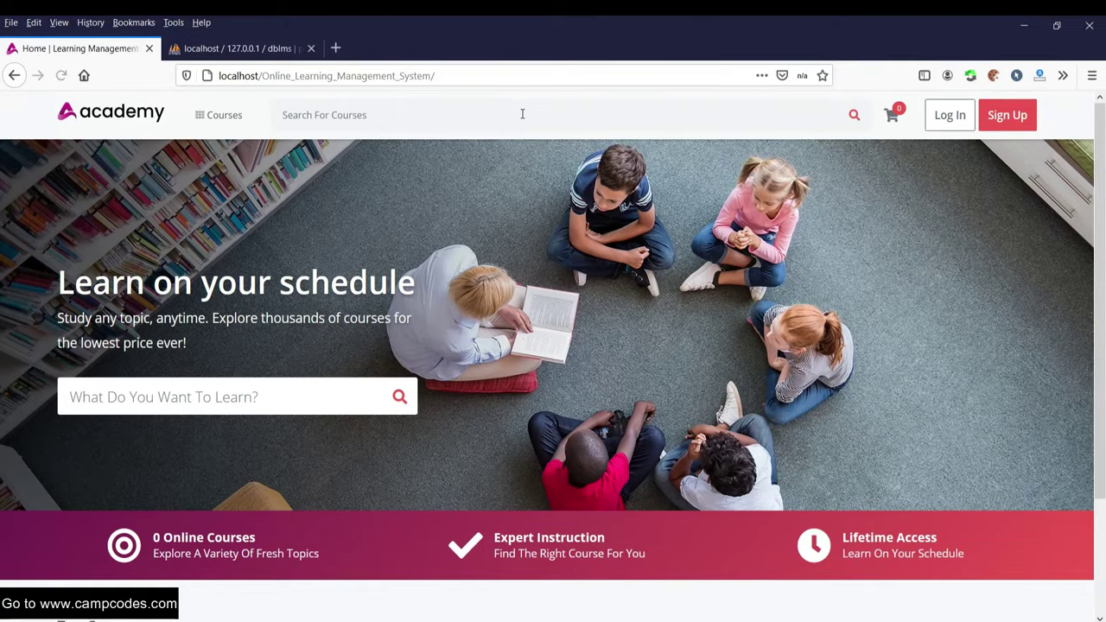
{"action": "scroll", "coordinate": [522, 113], "scroll_direction": "down", "scroll_amount": 3}
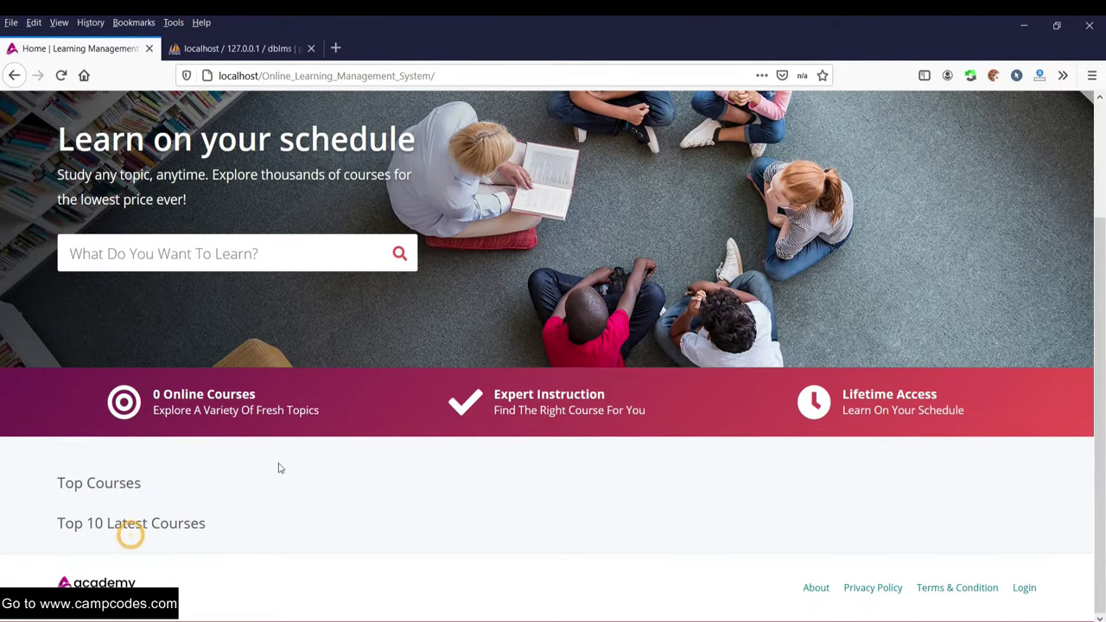
{"action": "scroll", "coordinate": [477, 318], "scroll_direction": "up", "scroll_amount": 3}
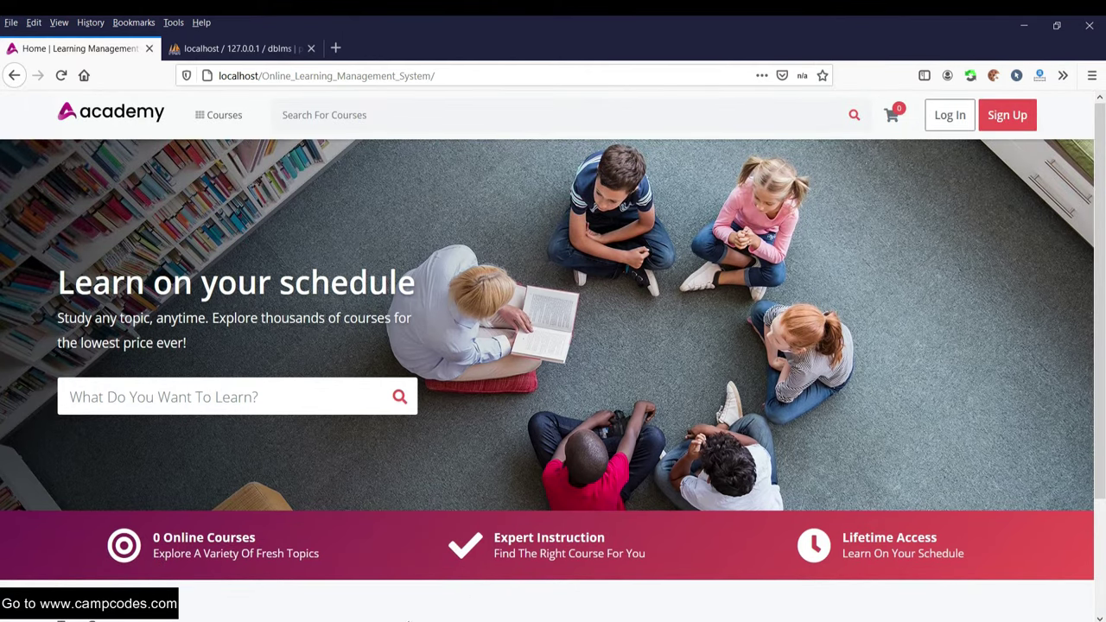
{"action": "left_click", "coordinate": [244, 48]}
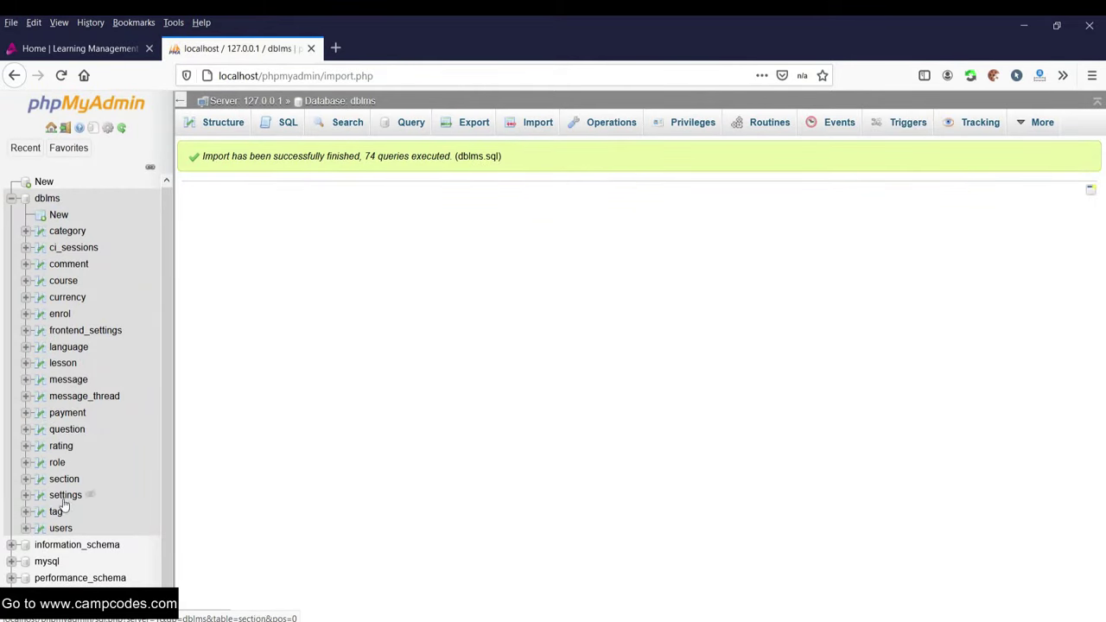
- Open the dblms users table and select the admin account's email
{"action": "left_click", "coordinate": [59, 529]}
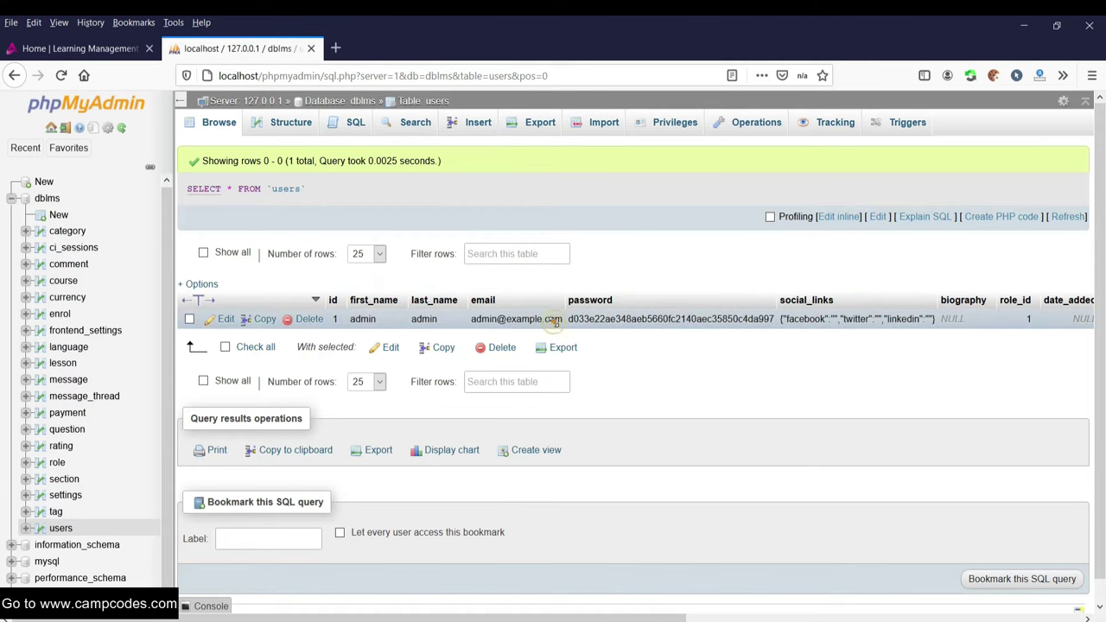
{"action": "double_click", "coordinate": [554, 322]}
{"action": "triple_click", "coordinate": [498, 320]}
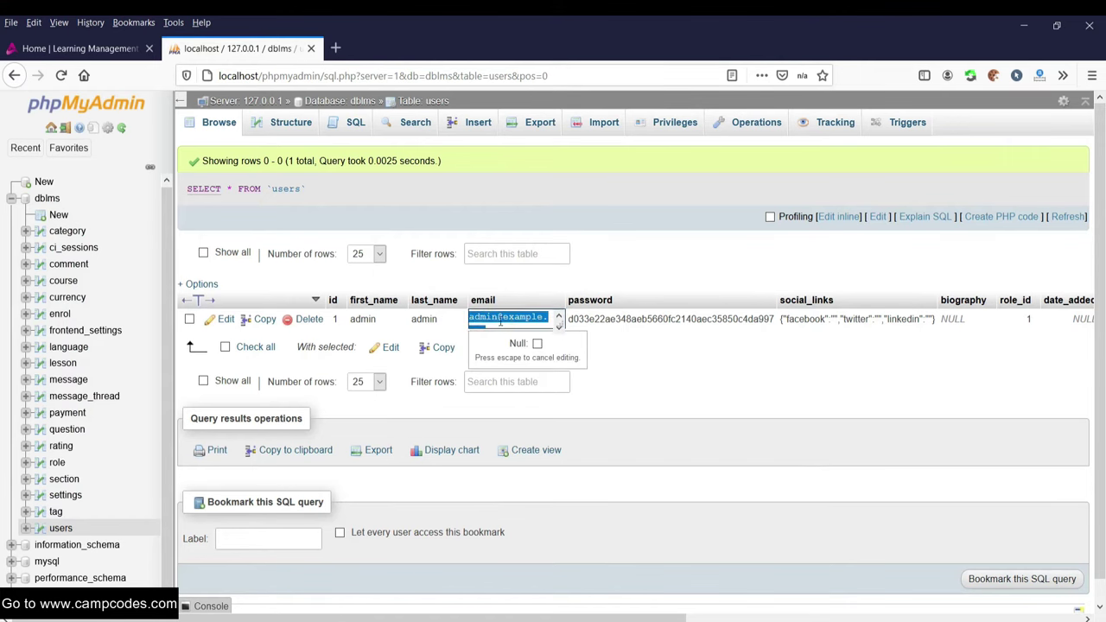
{"action": "left_click", "coordinate": [100, 45]}
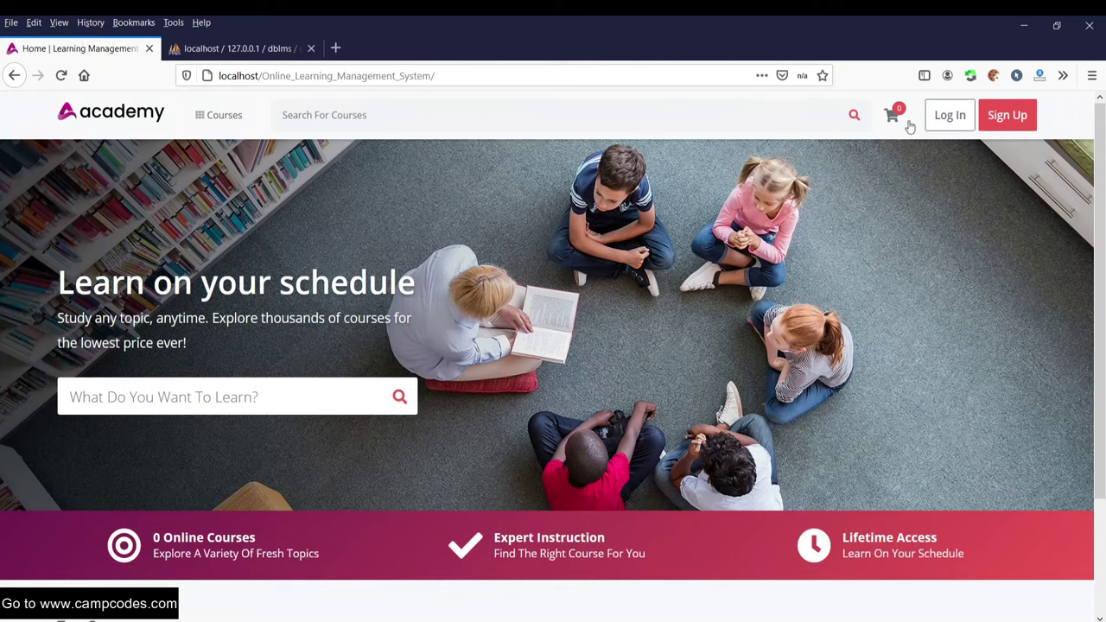
- Copy the admin login email from the project's readme.txt and return to the browser
{"action": "left_click", "coordinate": [406, 617]}
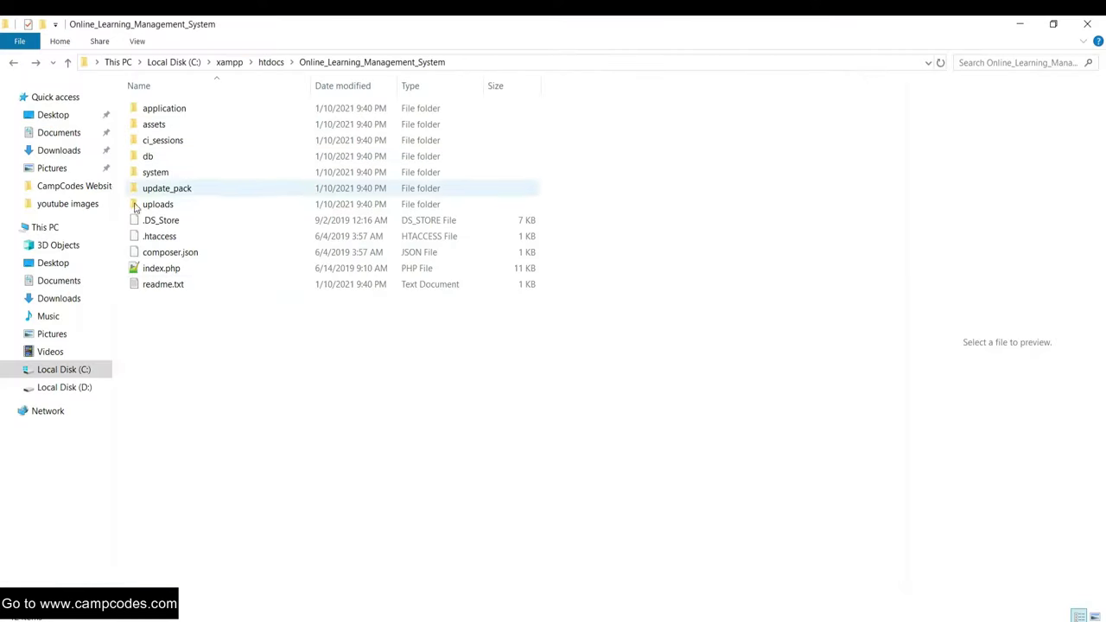
{"action": "double_click", "coordinate": [165, 285]}
{"action": "left_click_drag", "start_coordinate": [378, 469], "coordinate": [249, 487]}
{"action": "right_click", "coordinate": [273, 469]}
{"action": "left_click", "coordinate": [301, 316]}
{"action": "left_click", "coordinate": [334, 508]}
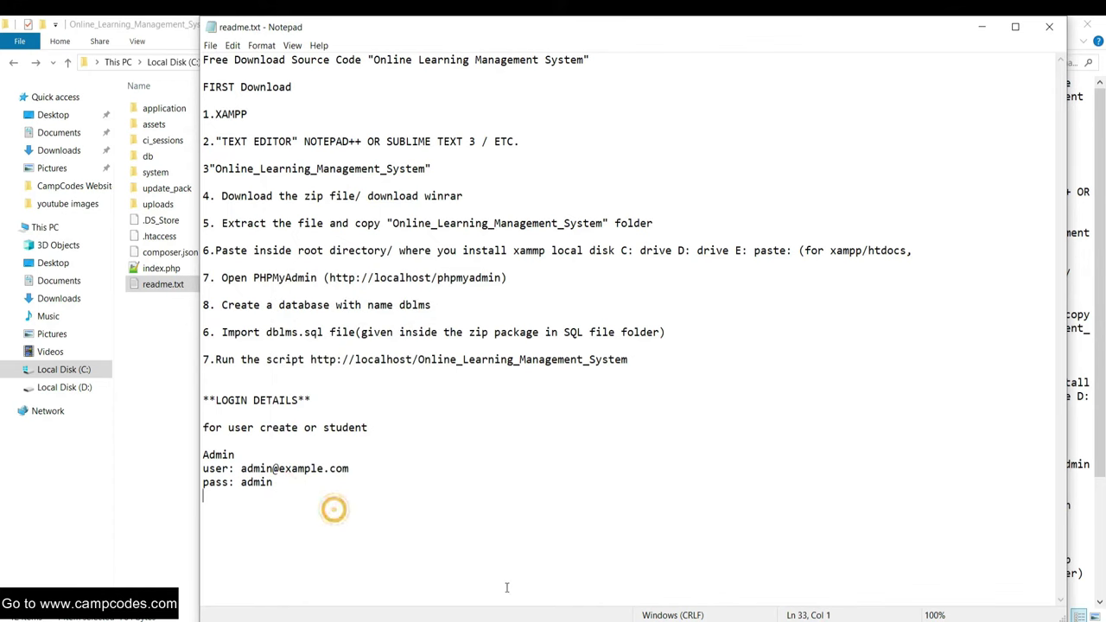
{"action": "key", "text": "alt+Tab"}
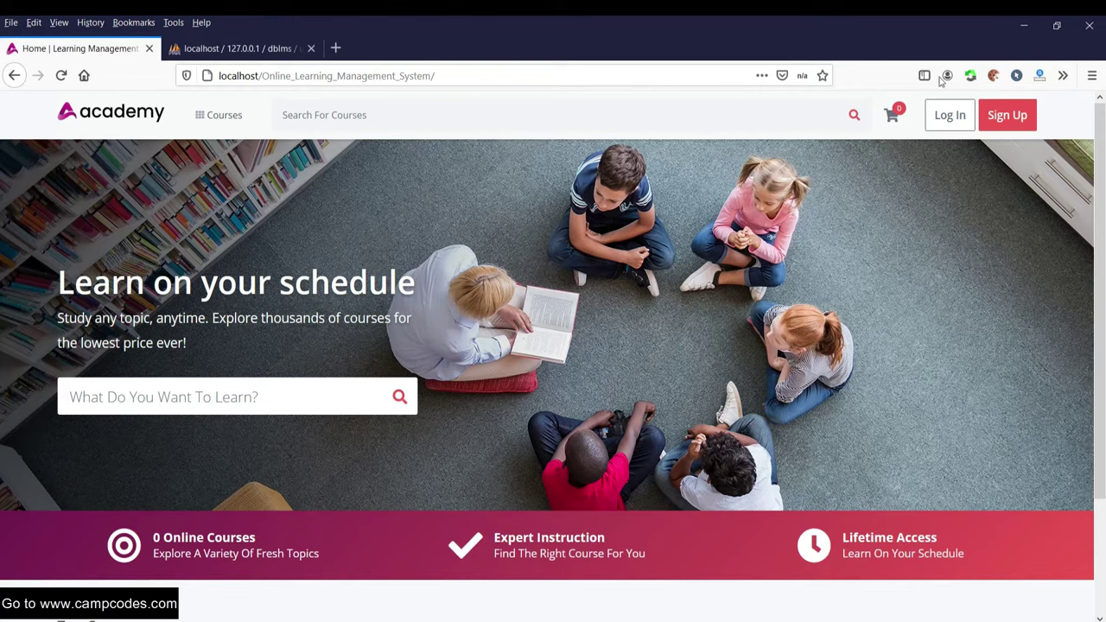
- Log in with the pasted admin email and the admin password, letting the browser save it
{"action": "left_click", "coordinate": [950, 115]}
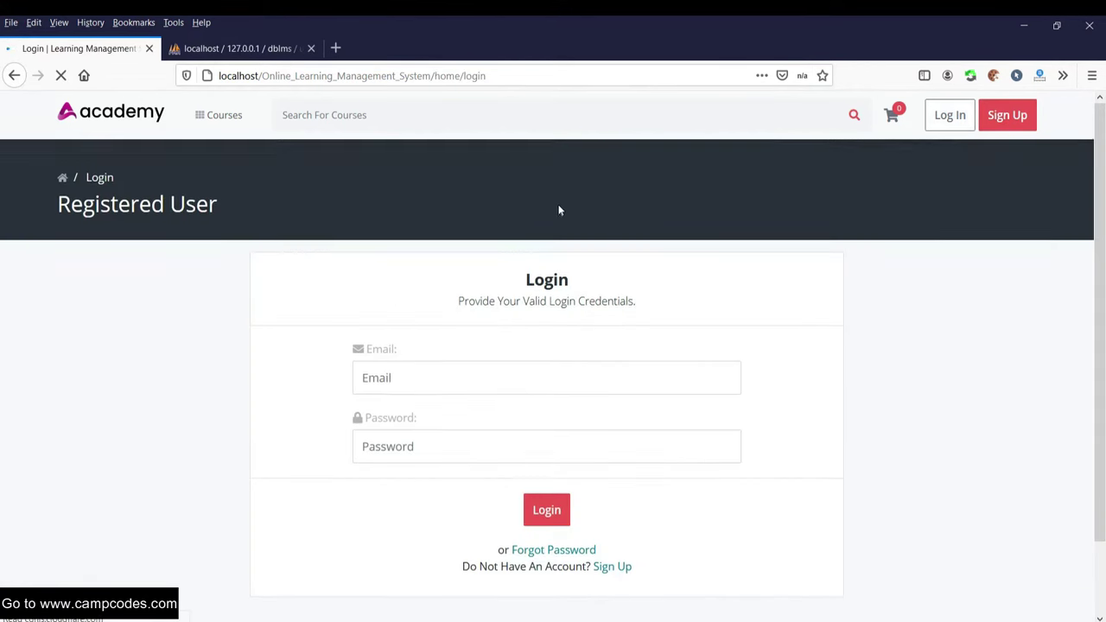
{"action": "scroll", "coordinate": [449, 298], "scroll_direction": "down", "scroll_amount": 2}
{"action": "left_click", "coordinate": [409, 302]}
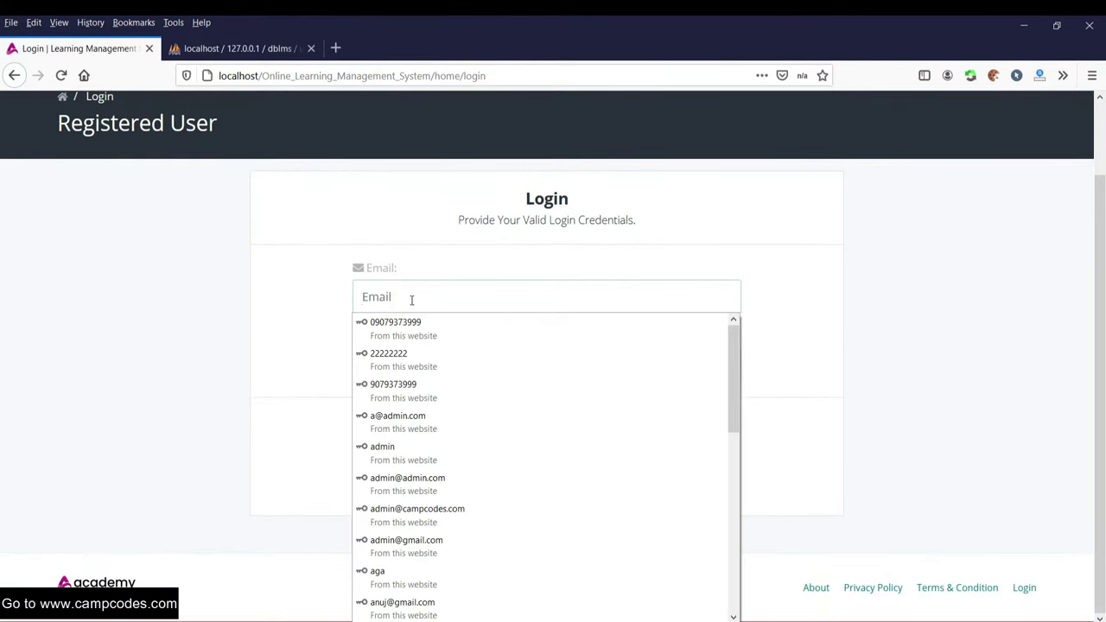
{"action": "right_click", "coordinate": [375, 299]}
{"action": "left_click", "coordinate": [334, 303]}
{"action": "right_click", "coordinate": [391, 289]}
{"action": "left_click", "coordinate": [432, 361]}
{"action": "left_click", "coordinate": [420, 364]}
{"action": "key", "text": "Escape"}
{"action": "type", "text": "123"}
{"action": "scroll", "coordinate": [466, 350], "scroll_direction": "up", "scroll_amount": 2}
{"action": "scroll", "coordinate": [669, 302], "scroll_direction": "down", "scroll_amount": 2}
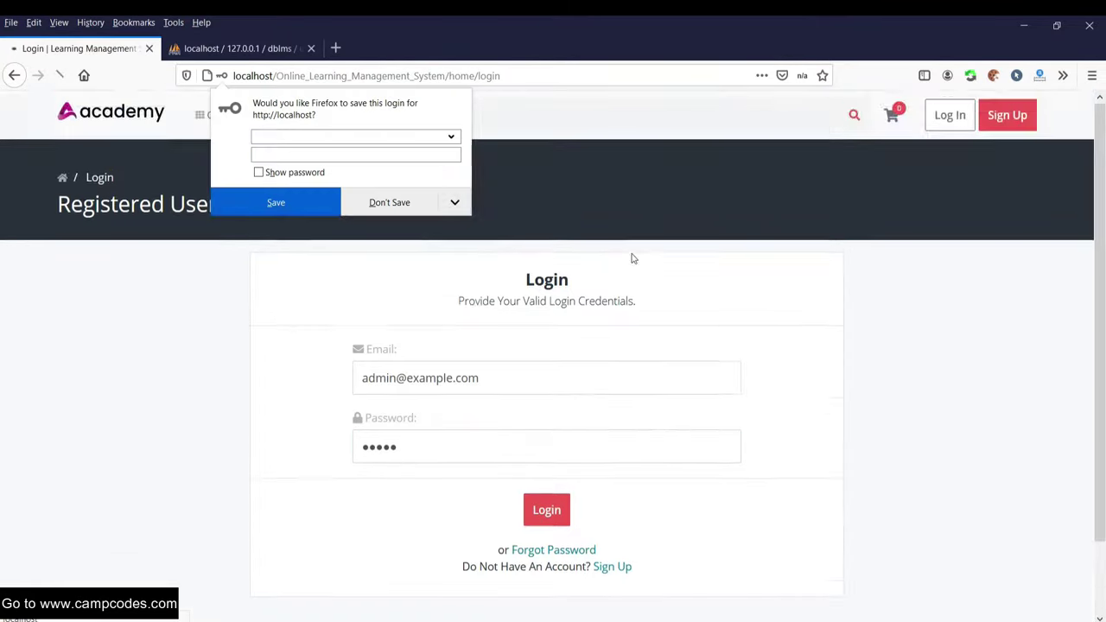
{"action": "left_click", "coordinate": [291, 198]}
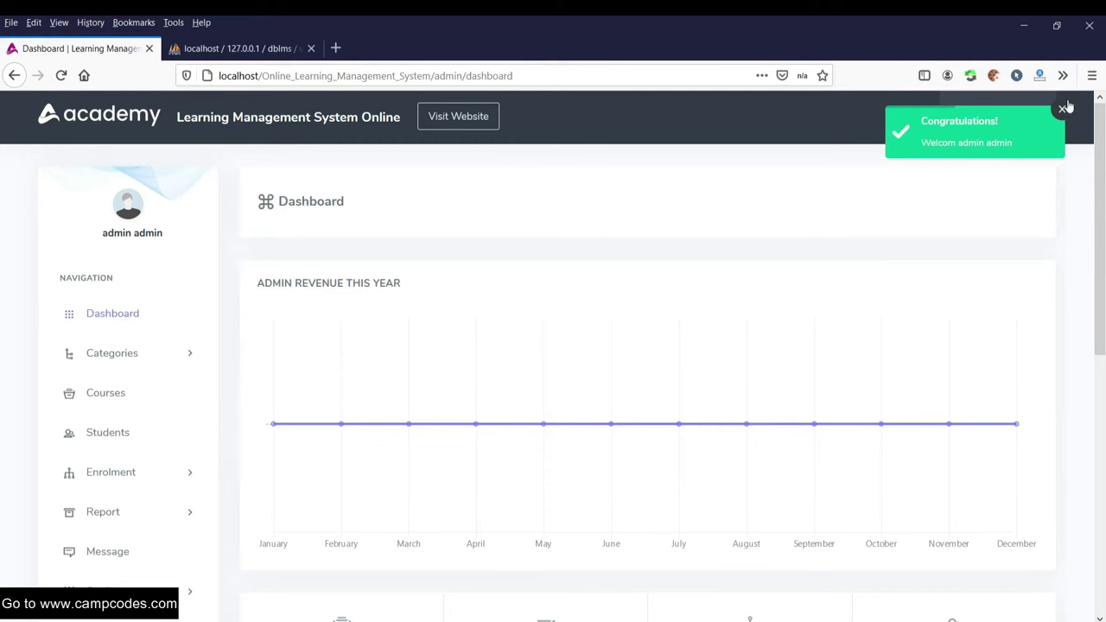
- Dismiss the welcome notice and view the public website in a new tab
{"action": "left_click", "coordinate": [1065, 111]}
{"action": "scroll", "coordinate": [732, 240], "scroll_direction": "down", "scroll_amount": 4}
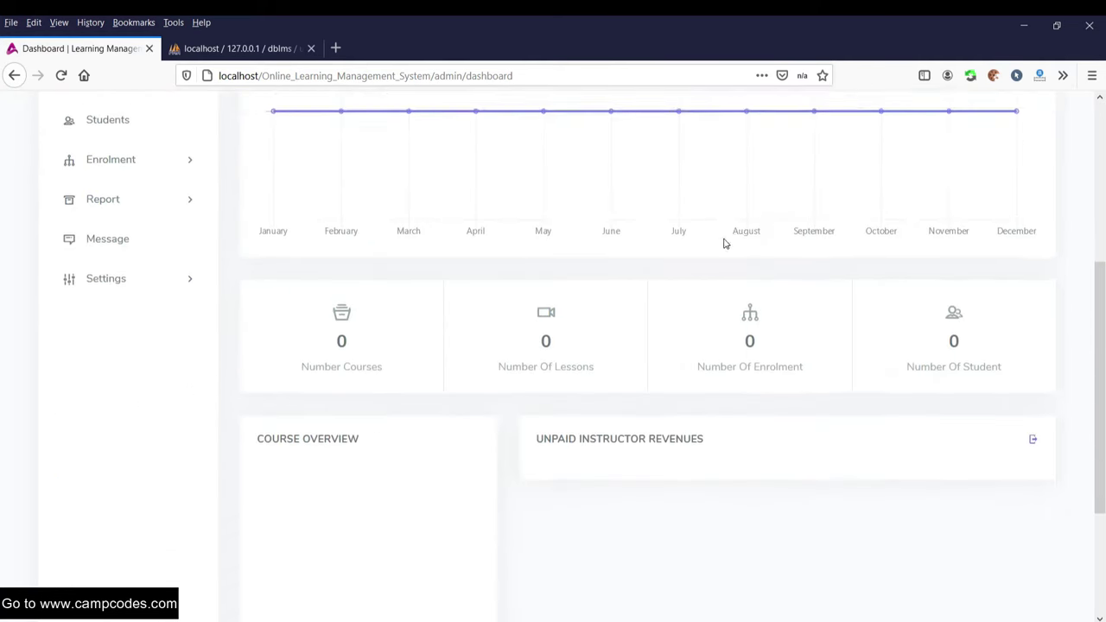
{"action": "scroll", "coordinate": [716, 240], "scroll_direction": "up", "scroll_amount": 4}
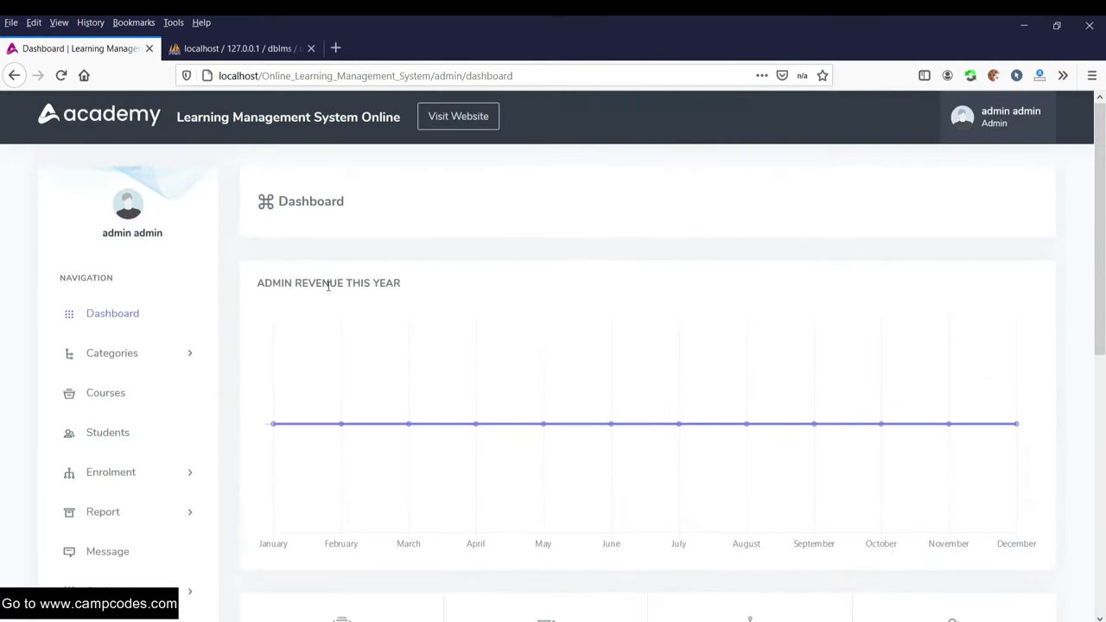
{"action": "scroll", "coordinate": [467, 311], "scroll_direction": "down", "scroll_amount": 6}
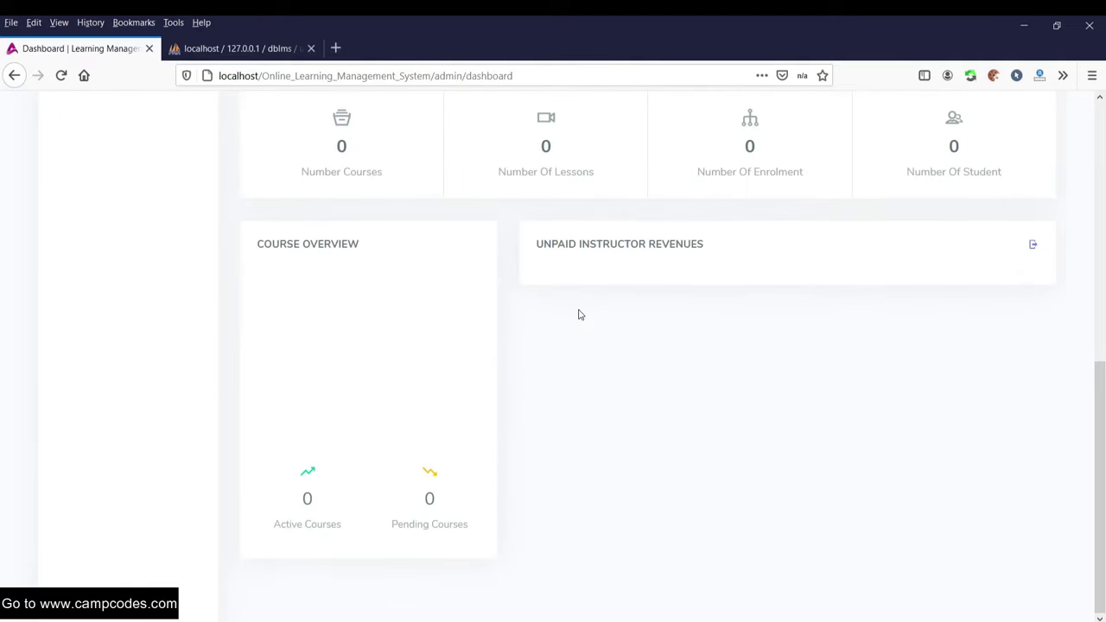
{"action": "scroll", "coordinate": [579, 312], "scroll_direction": "up", "scroll_amount": 6}
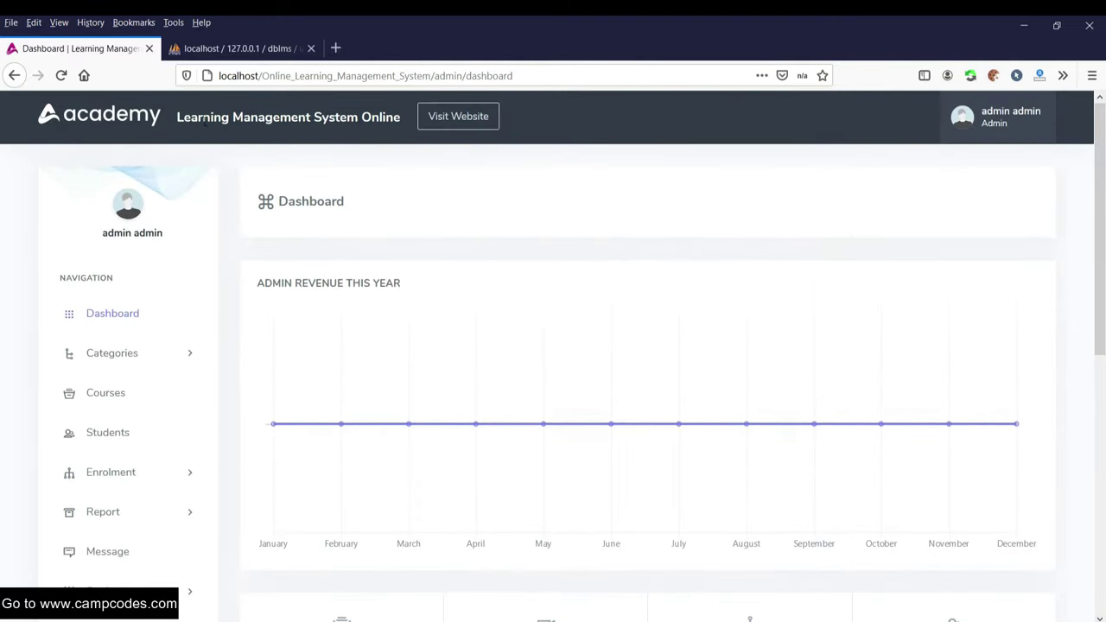
{"action": "right_click", "coordinate": [459, 119]}
{"action": "left_click", "coordinate": [519, 127]}
{"action": "left_click", "coordinate": [247, 49]}
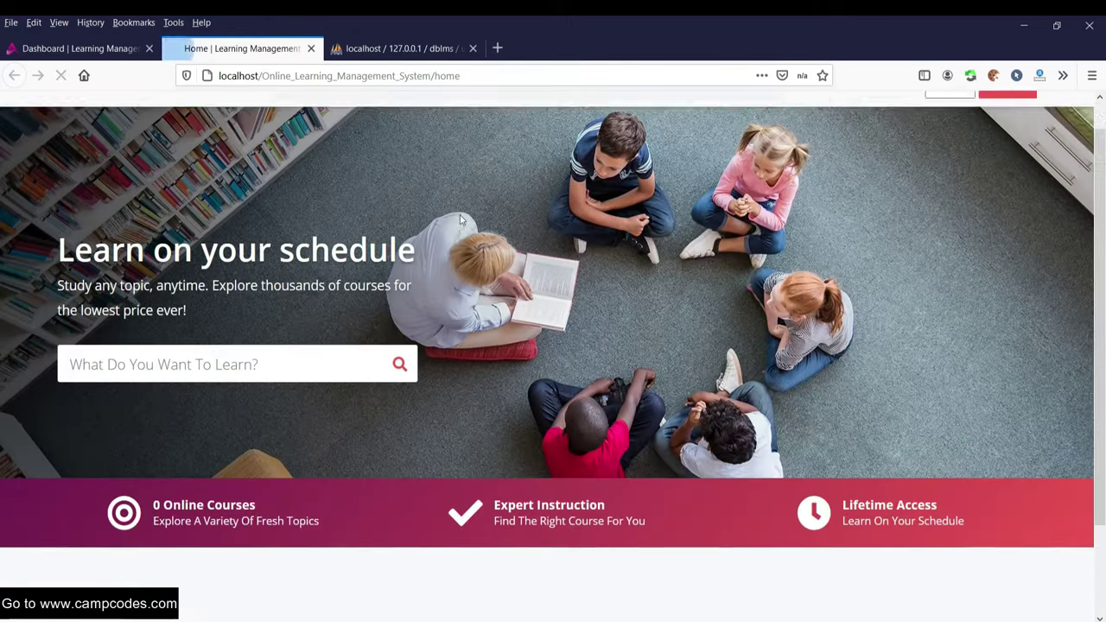
{"action": "scroll", "coordinate": [457, 215], "scroll_direction": "down", "scroll_amount": 3}
{"action": "scroll", "coordinate": [456, 215], "scroll_direction": "up", "scroll_amount": 3}
{"action": "scroll", "coordinate": [456, 215], "scroll_direction": "down", "scroll_amount": 3}
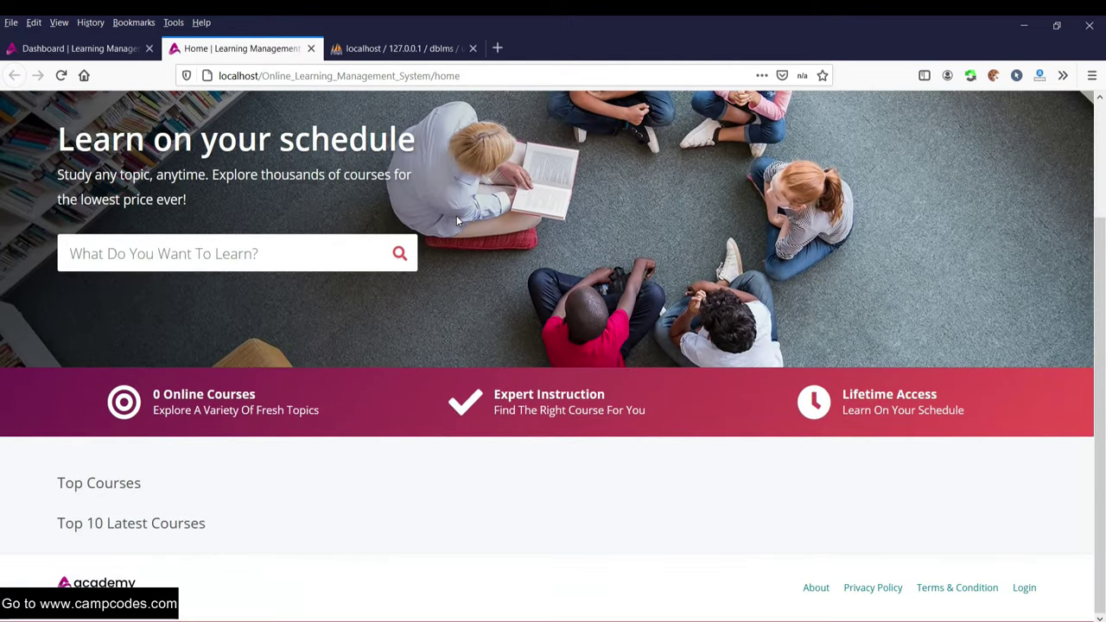
{"action": "scroll", "coordinate": [457, 214], "scroll_direction": "up", "scroll_amount": 3}
- Back on the admin dashboard, open Categories > Categories, then the add-category form
{"action": "left_click", "coordinate": [52, 49]}
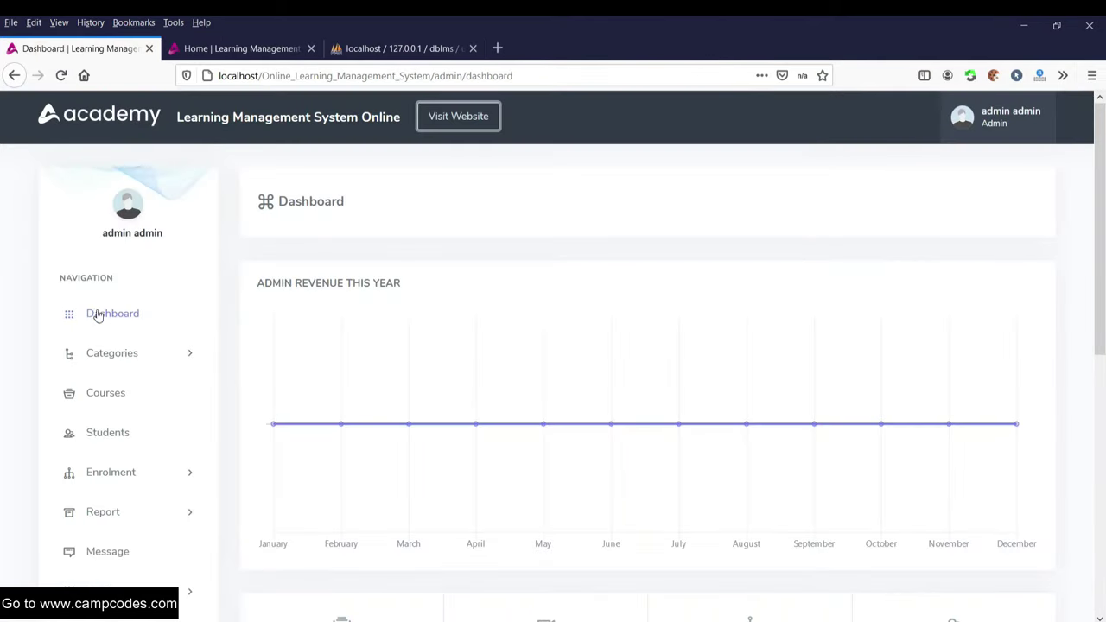
{"action": "left_click", "coordinate": [148, 325]}
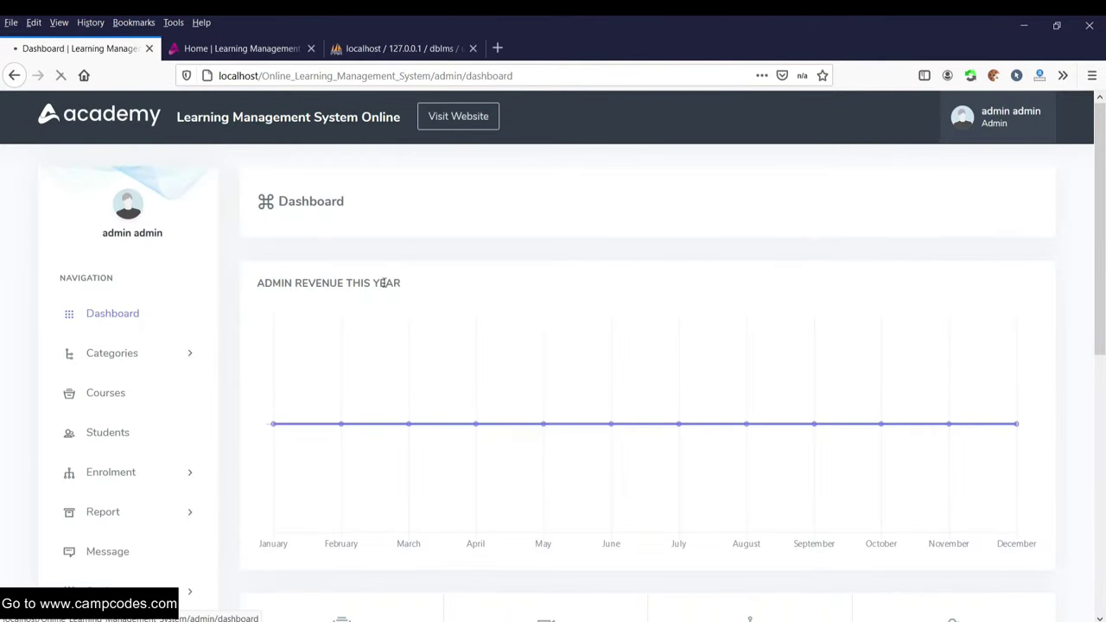
{"action": "left_click", "coordinate": [127, 354]}
{"action": "scroll", "coordinate": [289, 386], "scroll_direction": "down", "scroll_amount": 3}
{"action": "scroll", "coordinate": [195, 324], "scroll_direction": "up", "scroll_amount": 3}
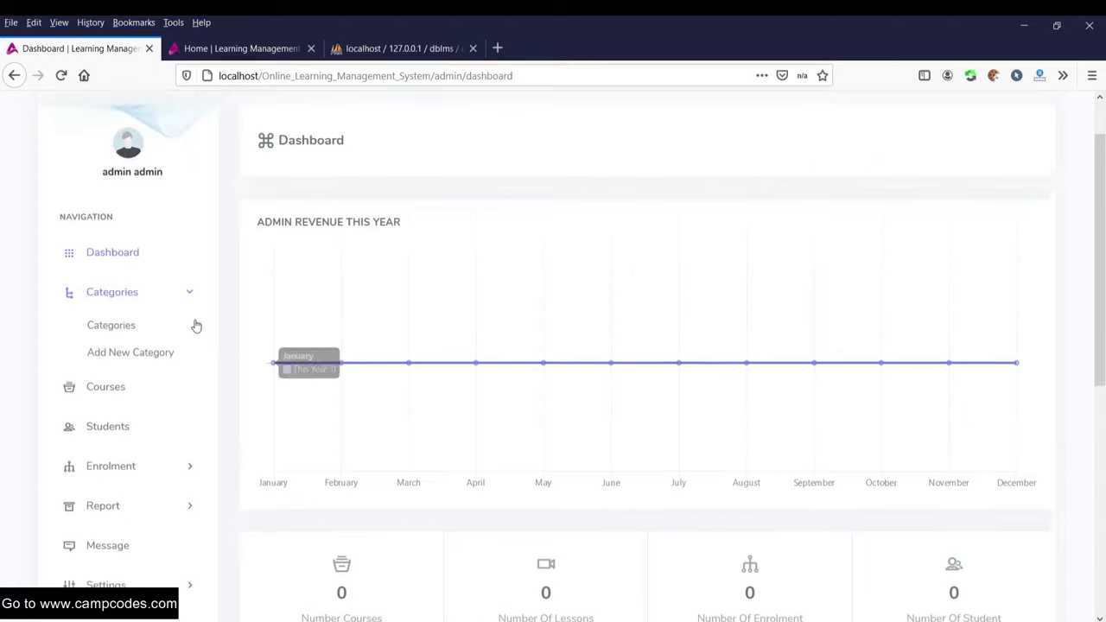
{"action": "left_click", "coordinate": [105, 383]}
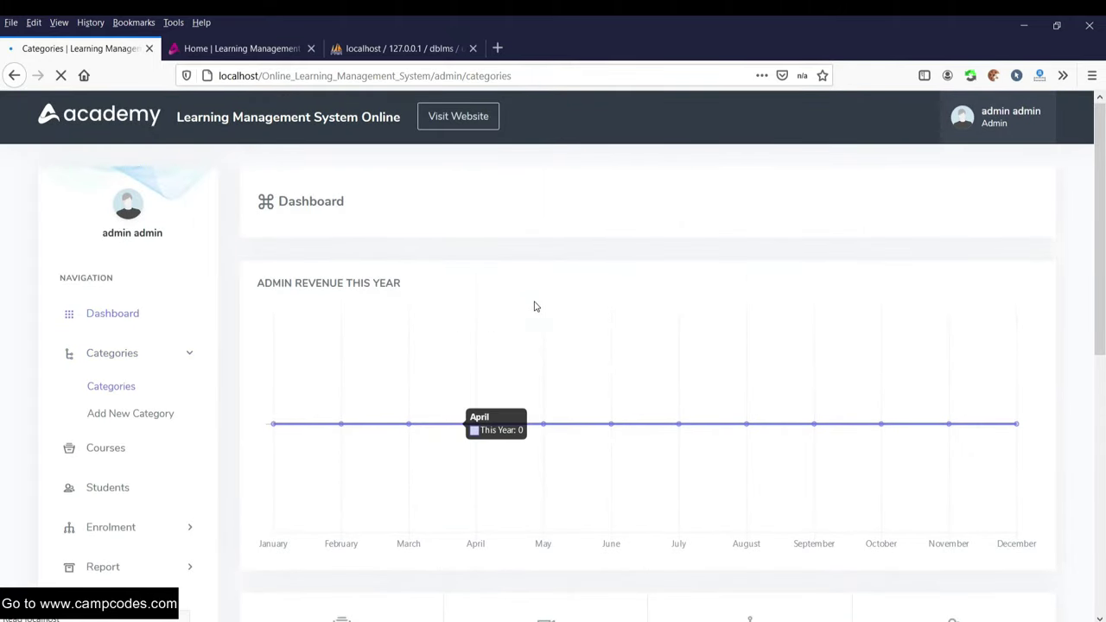
{"action": "scroll", "coordinate": [224, 333], "scroll_direction": "down", "scroll_amount": 1}
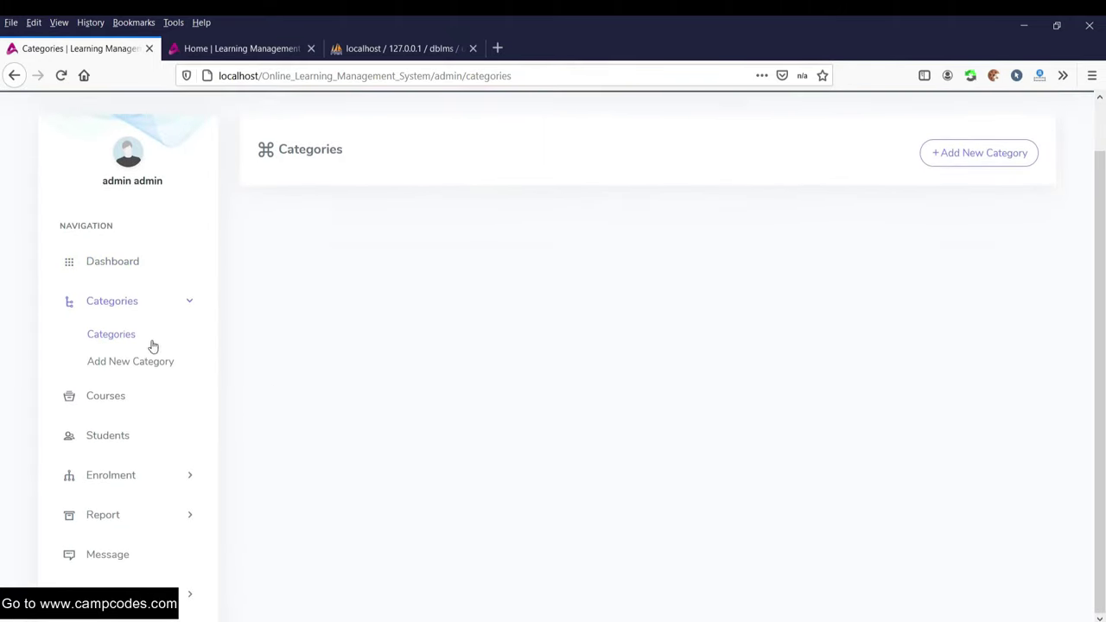
{"action": "left_click", "coordinate": [134, 370]}
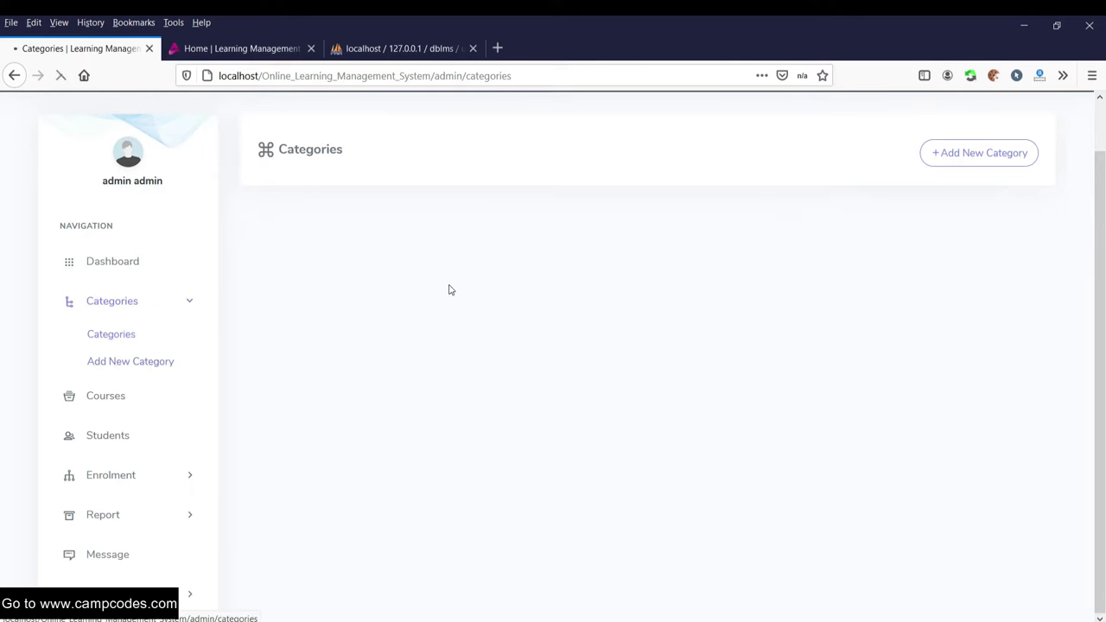
- Enter 'PHP' as the Category Title and keep the parent set to None
{"action": "scroll", "coordinate": [422, 319], "scroll_direction": "down", "scroll_amount": 2}
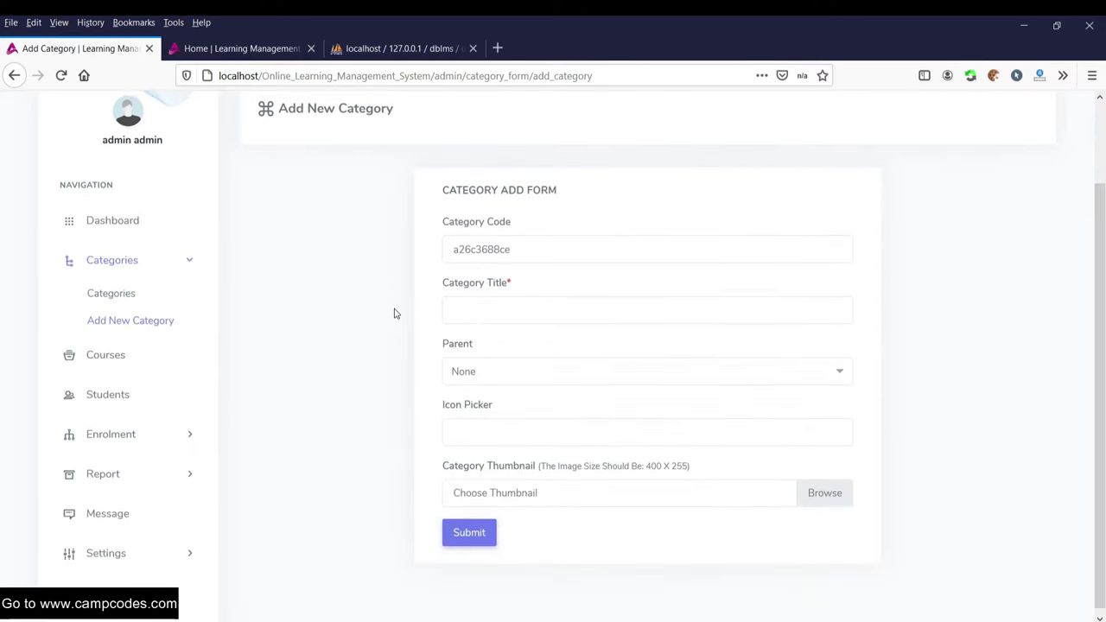
{"action": "scroll", "coordinate": [458, 315], "scroll_direction": "up", "scroll_amount": 2}
{"action": "scroll", "coordinate": [475, 317], "scroll_direction": "down", "scroll_amount": 2}
{"action": "left_click", "coordinate": [511, 307]}
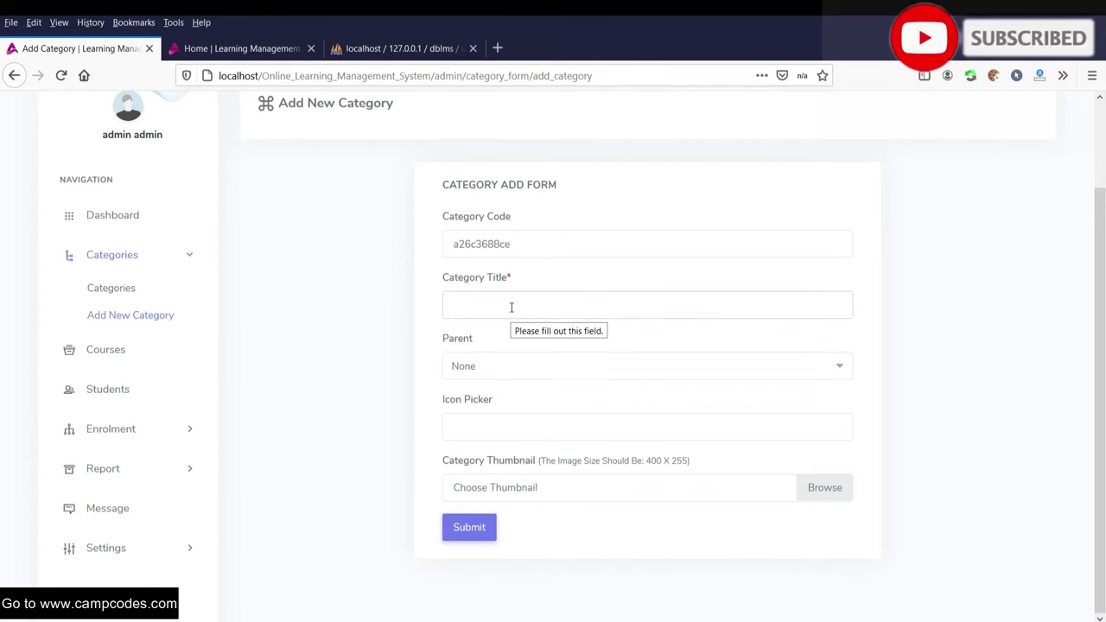
{"action": "type", "text": "PHP"}
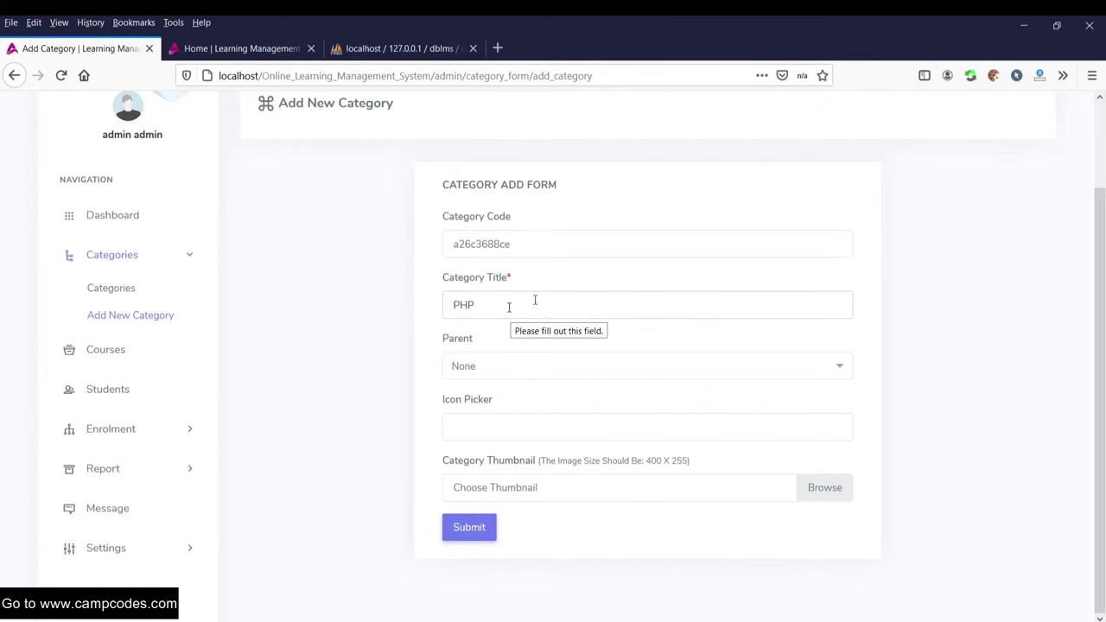
{"action": "left_click", "coordinate": [531, 366]}
{"action": "left_click", "coordinate": [399, 381]}
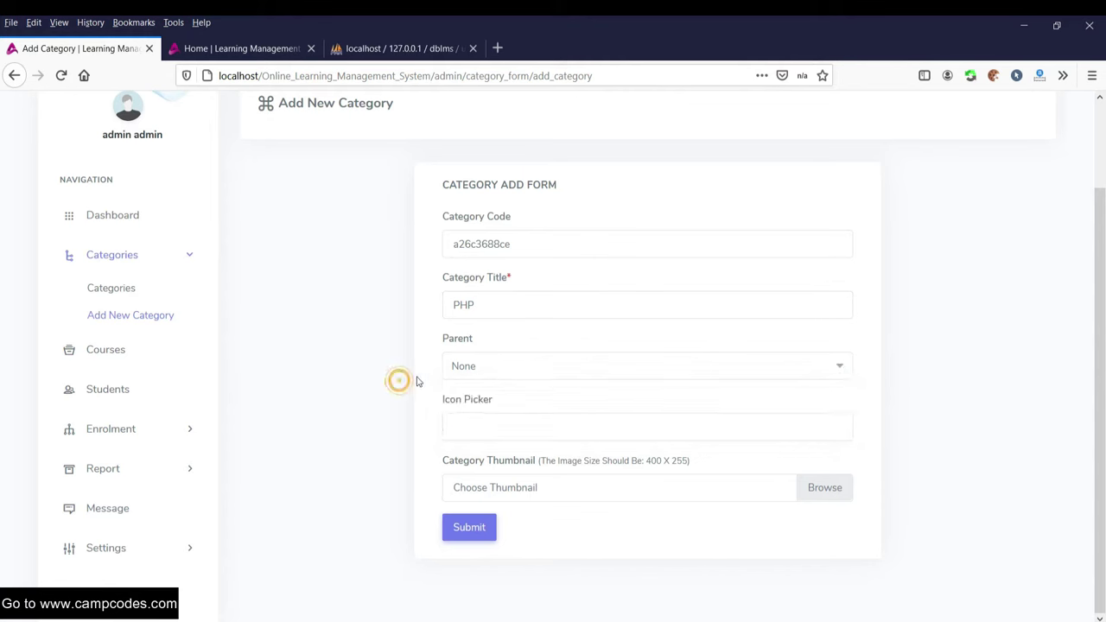
{"action": "left_click", "coordinate": [503, 365]}
{"action": "left_click", "coordinate": [449, 416]}
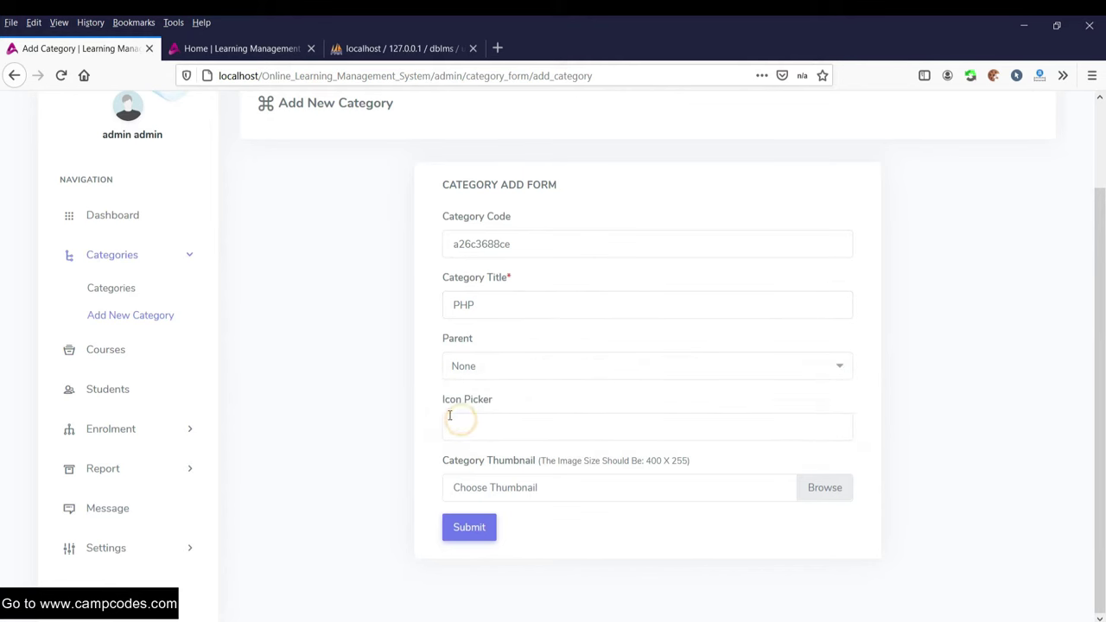
- Set the category icon to the bars icon, replacing the mistakenly chosen basketball
{"action": "left_click", "coordinate": [487, 426]}
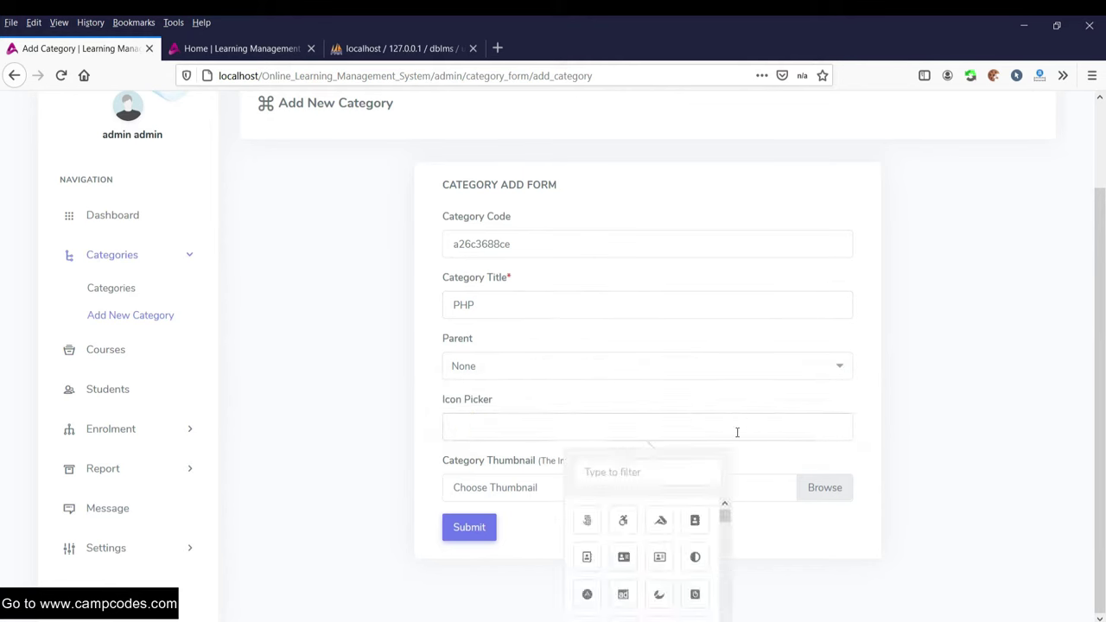
{"action": "scroll", "coordinate": [674, 549], "scroll_direction": "down", "scroll_amount": 2}
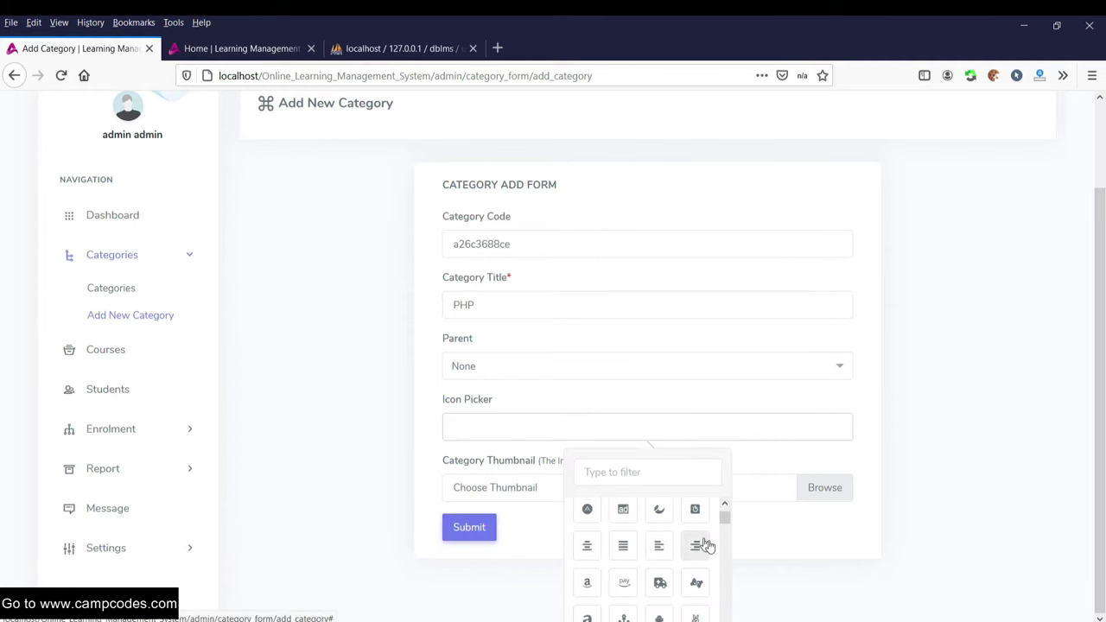
{"action": "scroll", "coordinate": [682, 553], "scroll_direction": "down", "scroll_amount": 5}
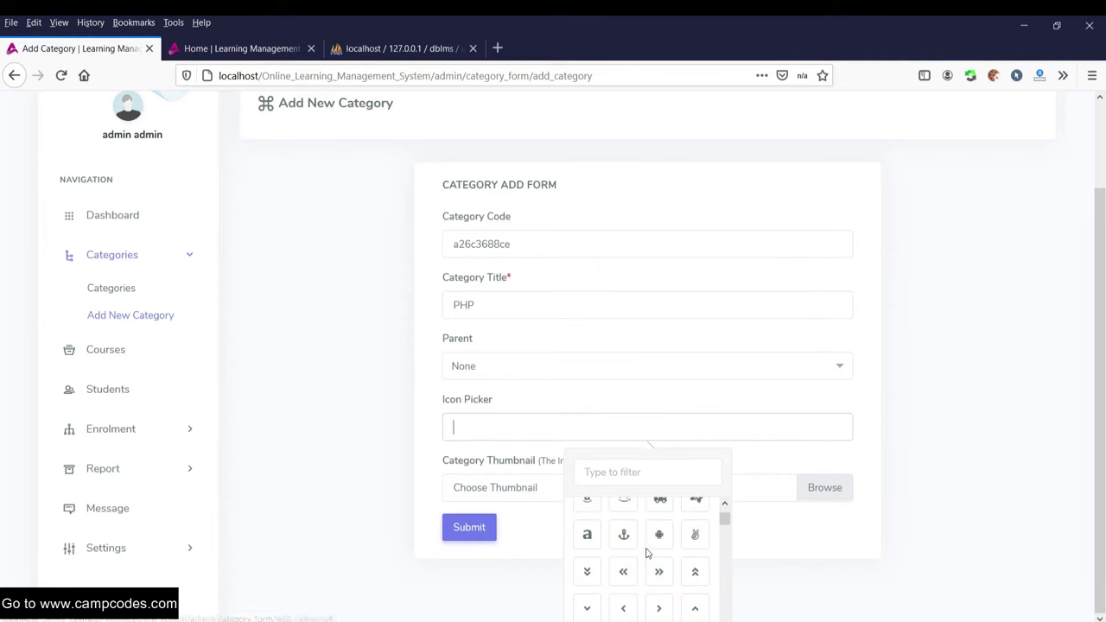
{"action": "scroll", "coordinate": [661, 551], "scroll_direction": "down", "scroll_amount": 3}
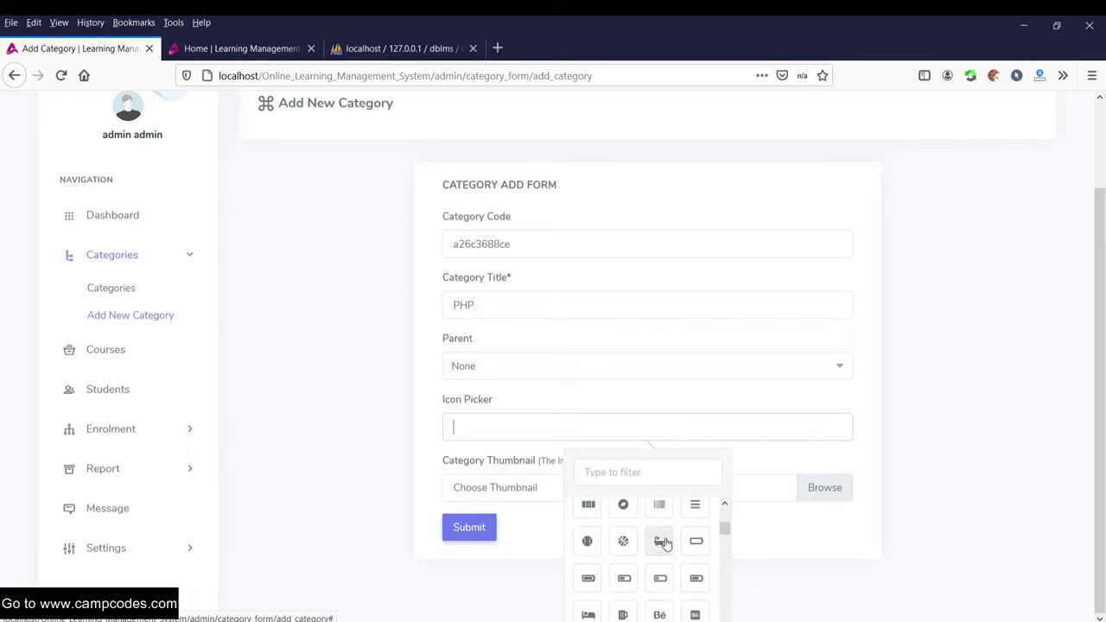
{"action": "left_click", "coordinate": [623, 540]}
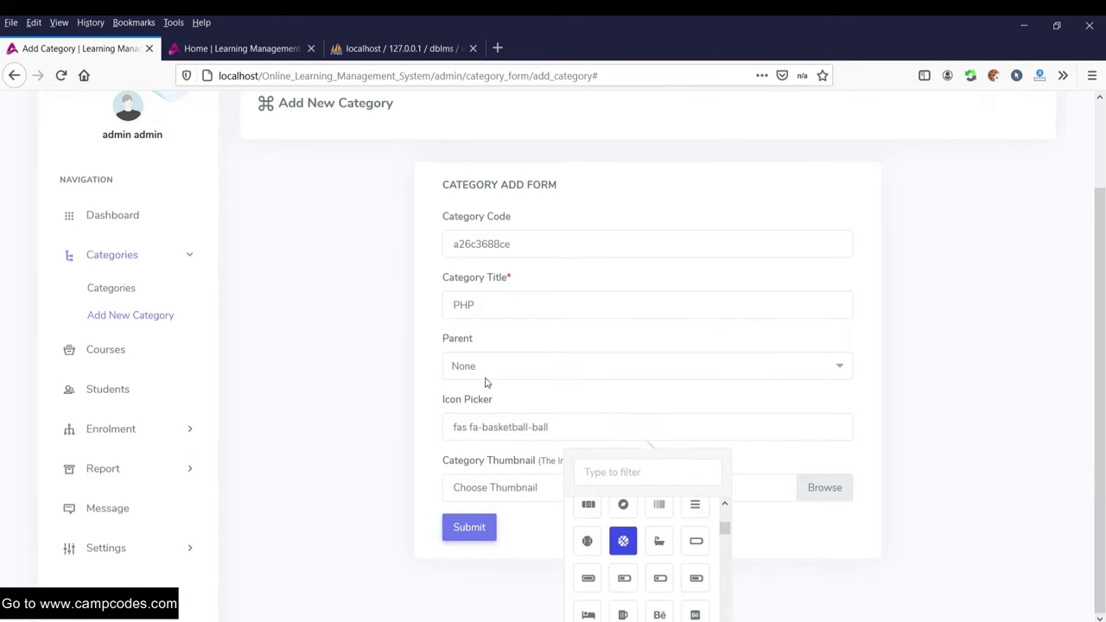
{"action": "left_click", "coordinate": [500, 427]}
{"action": "key", "text": "ctrl+a"}
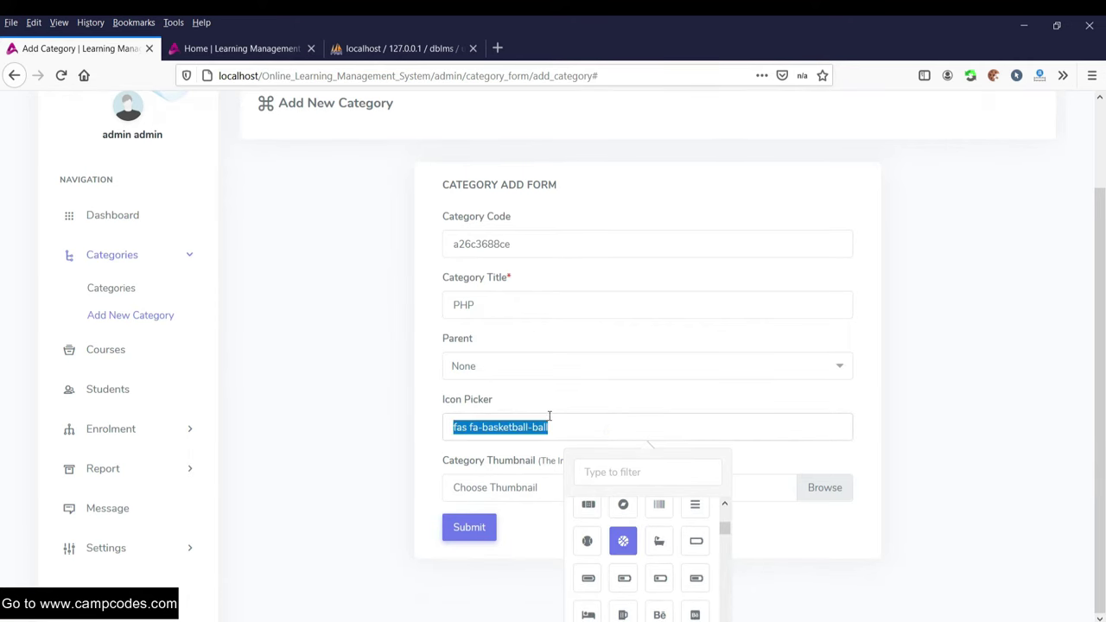
{"action": "key", "text": "BackSpace"}
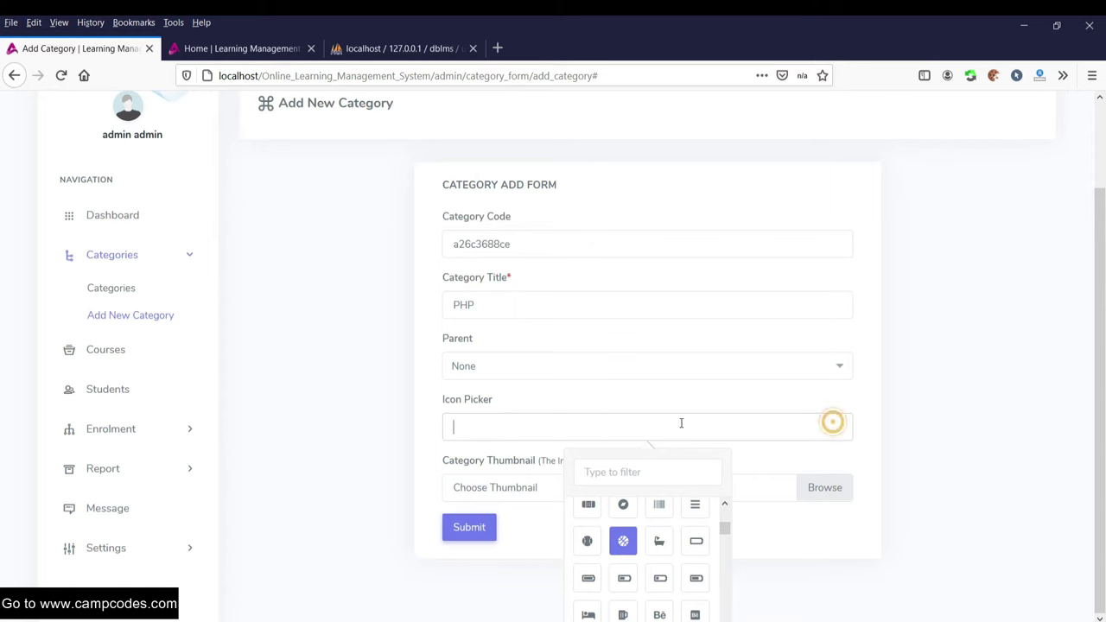
{"action": "left_click", "coordinate": [474, 409]}
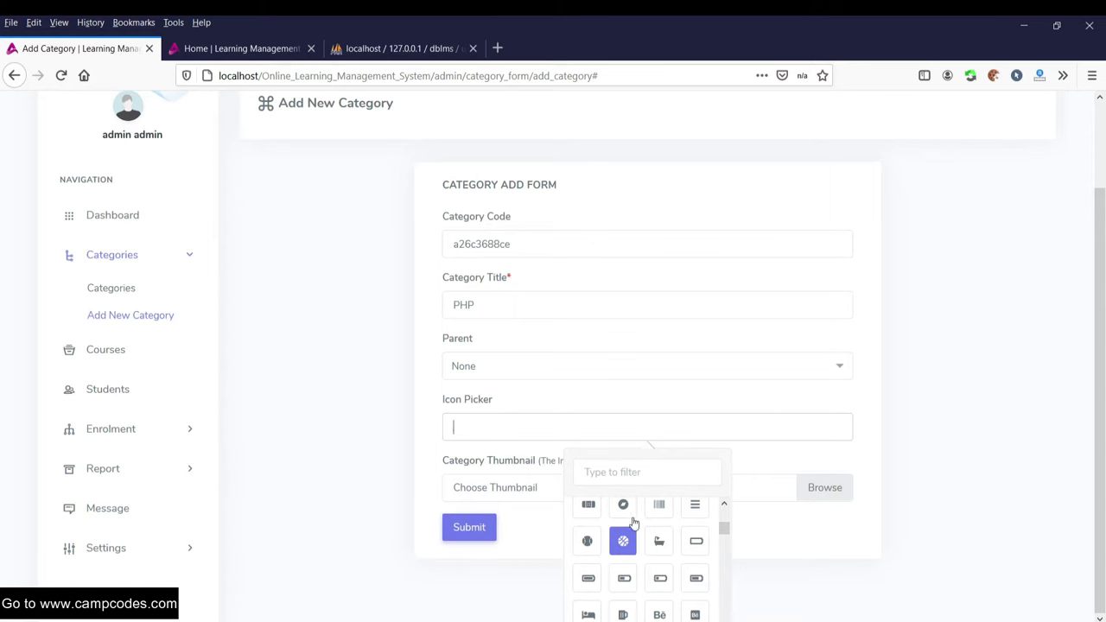
{"action": "scroll", "coordinate": [688, 518], "scroll_direction": "up", "scroll_amount": 2}
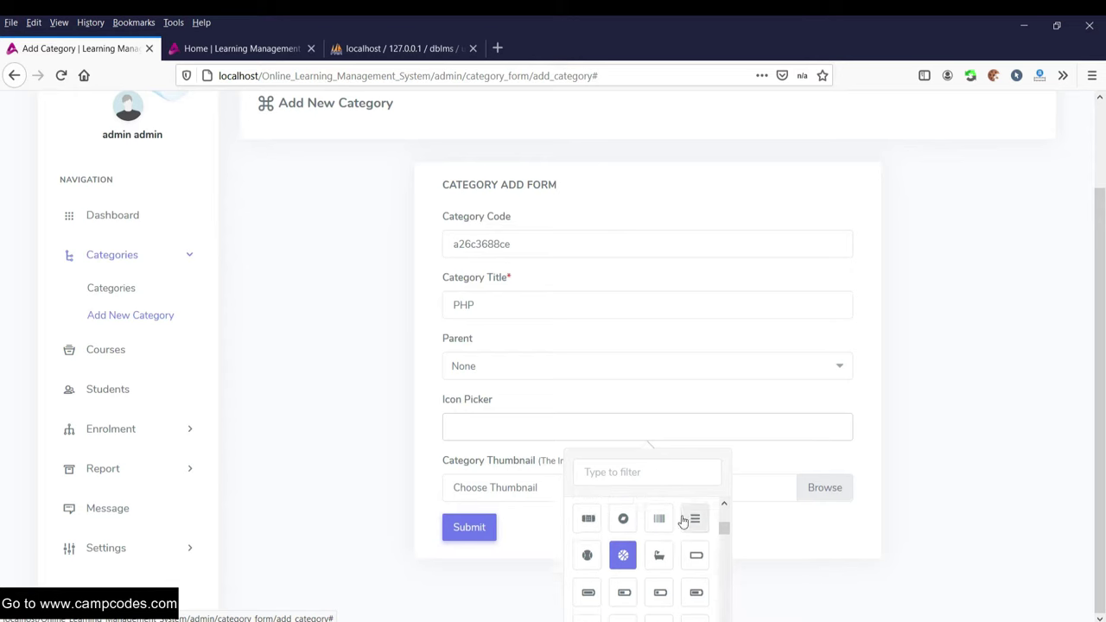
{"action": "left_click", "coordinate": [697, 593]}
{"action": "scroll", "coordinate": [351, 420], "scroll_direction": "down", "scroll_amount": 2}
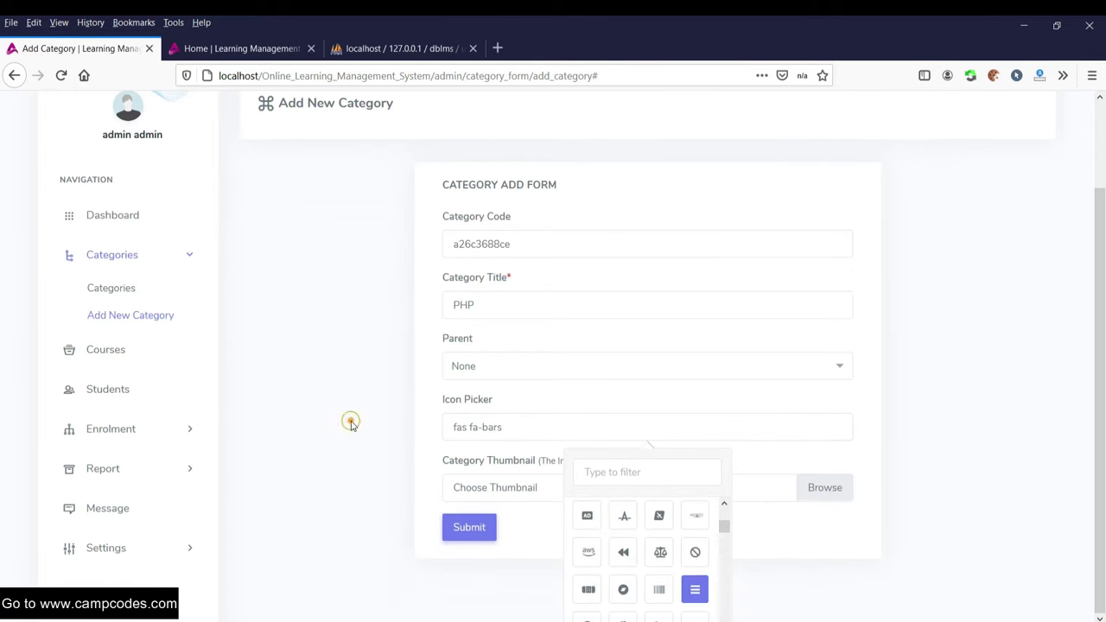
{"action": "left_click", "coordinate": [413, 429]}
- Use online learning management system.PNG from youtube images as thumbnail and submit
{"action": "left_click", "coordinate": [568, 487]}
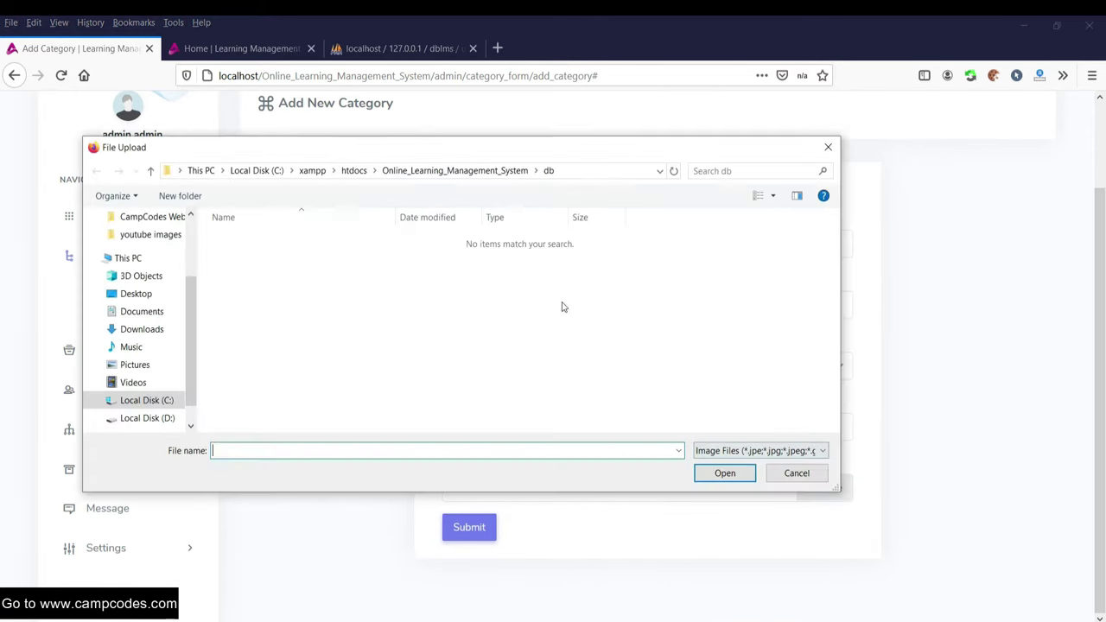
{"action": "scroll", "coordinate": [184, 288], "scroll_direction": "up", "scroll_amount": 1}
{"action": "left_click", "coordinate": [152, 269]}
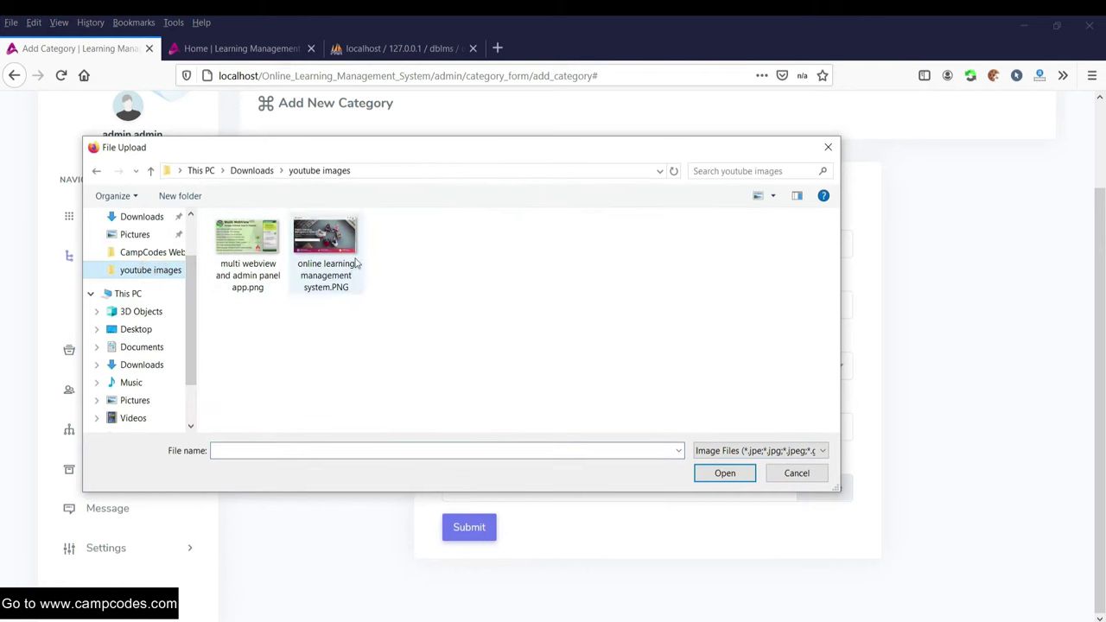
{"action": "double_click", "coordinate": [333, 262]}
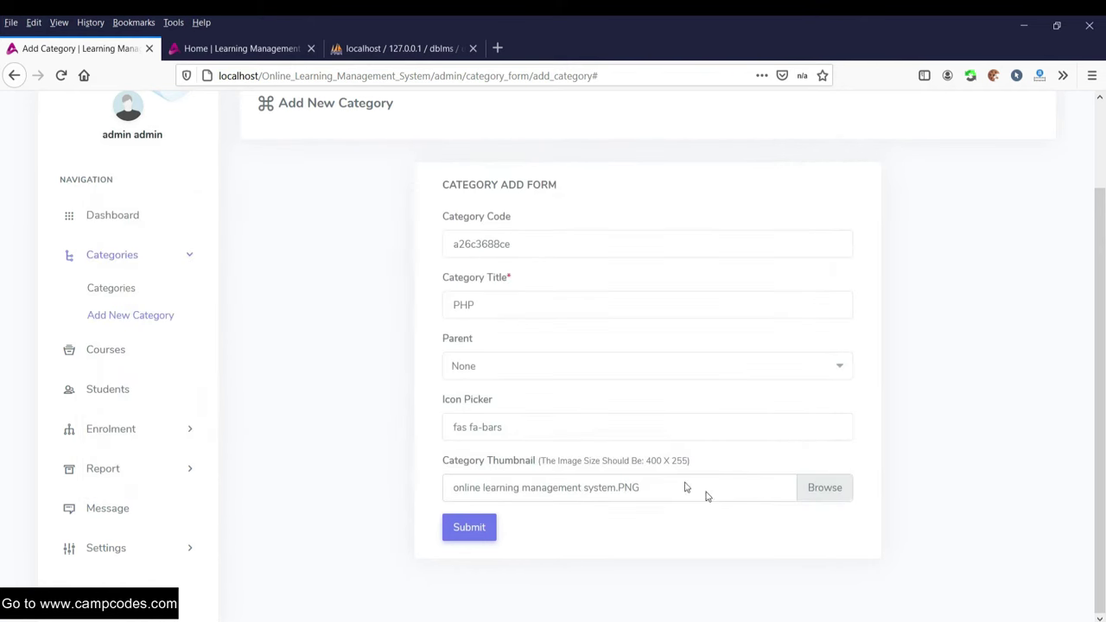
{"action": "left_click", "coordinate": [466, 528]}
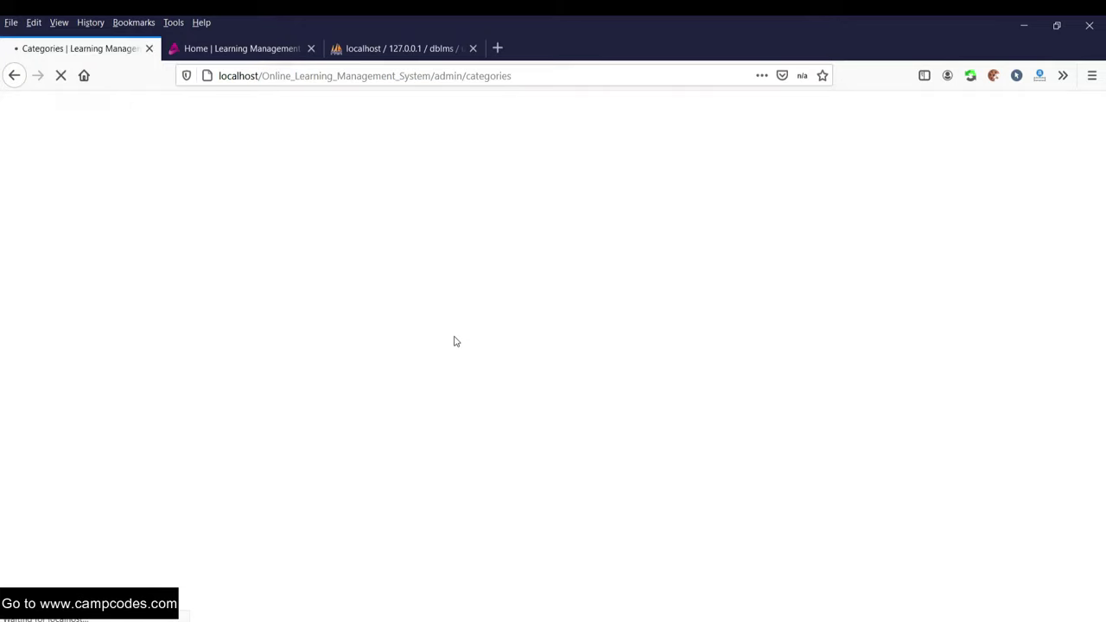
{"action": "scroll", "coordinate": [536, 389], "scroll_direction": "down", "scroll_amount": 1}
{"action": "scroll", "coordinate": [682, 353], "scroll_direction": "up", "scroll_amount": 1}
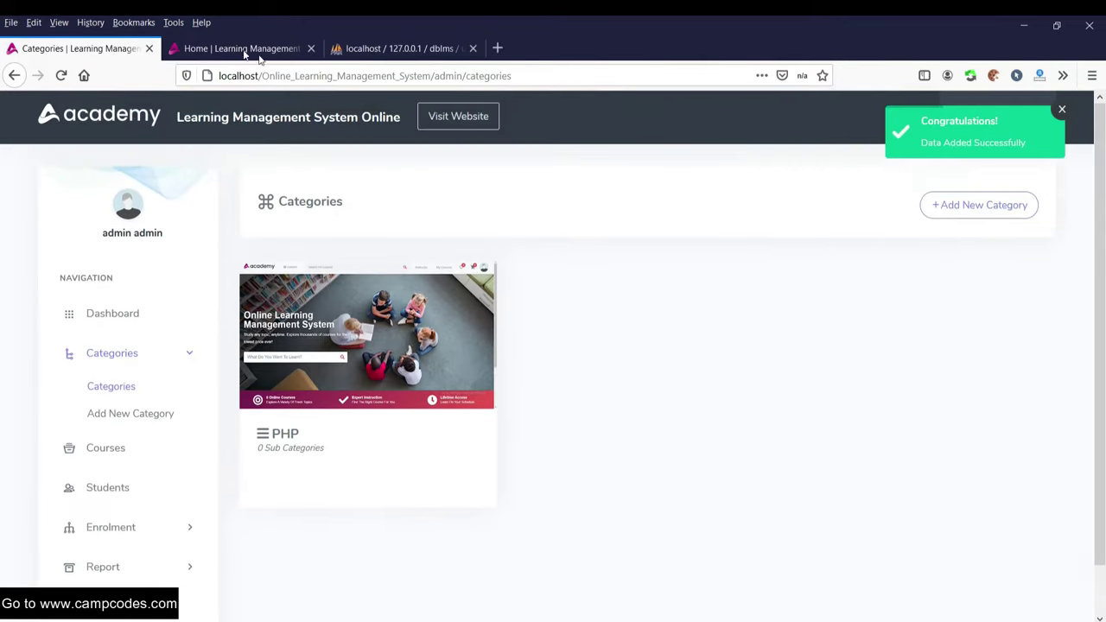
{"action": "left_click", "coordinate": [231, 47]}
{"action": "right_click", "coordinate": [231, 48]}
{"action": "left_click", "coordinate": [246, 52]}
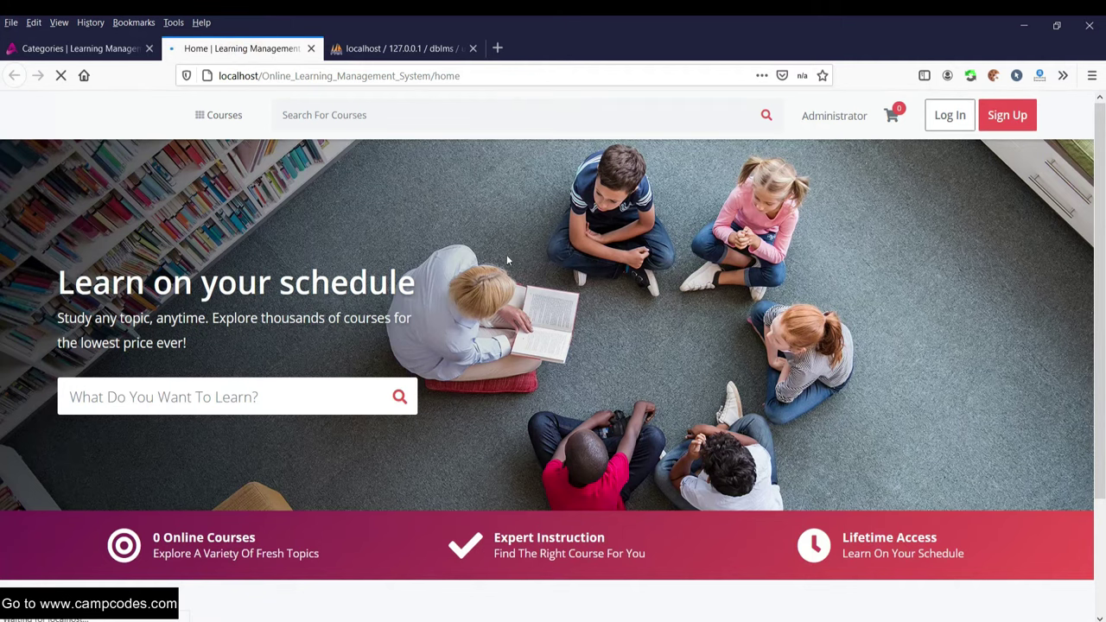
{"action": "mouse_move", "coordinate": [217, 114]}
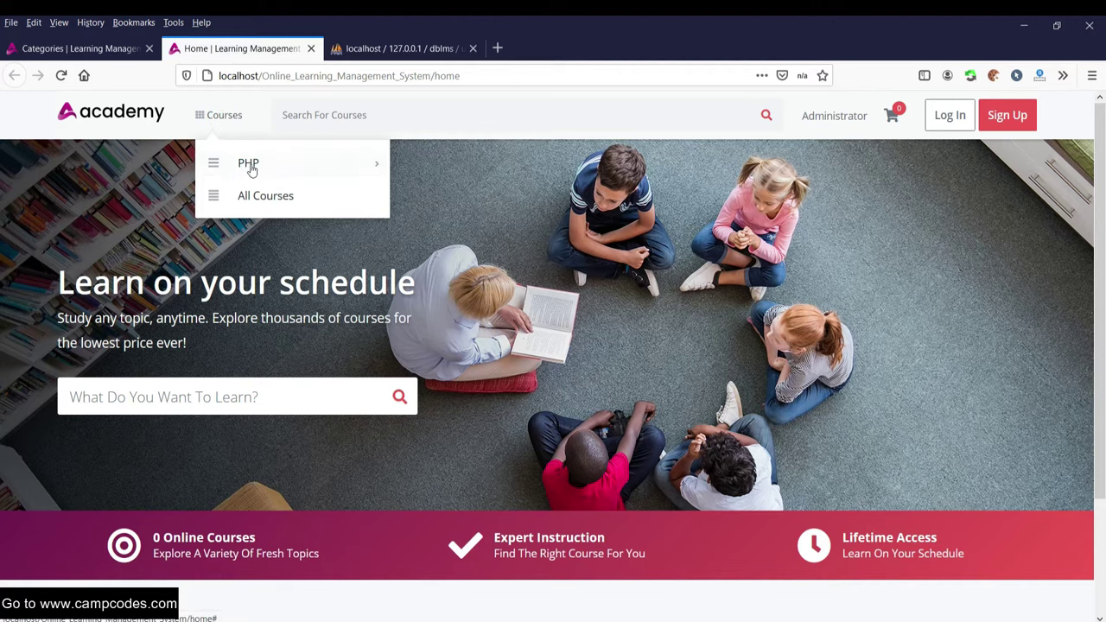
{"action": "left_click", "coordinate": [268, 195]}
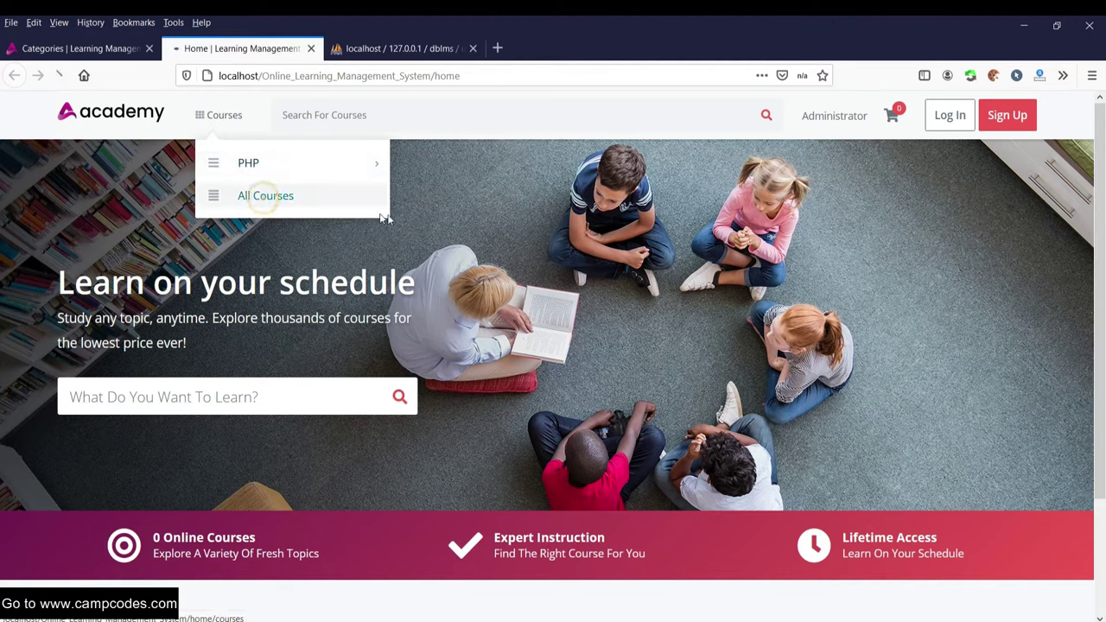
{"action": "scroll", "coordinate": [454, 274], "scroll_direction": "down", "scroll_amount": 6}
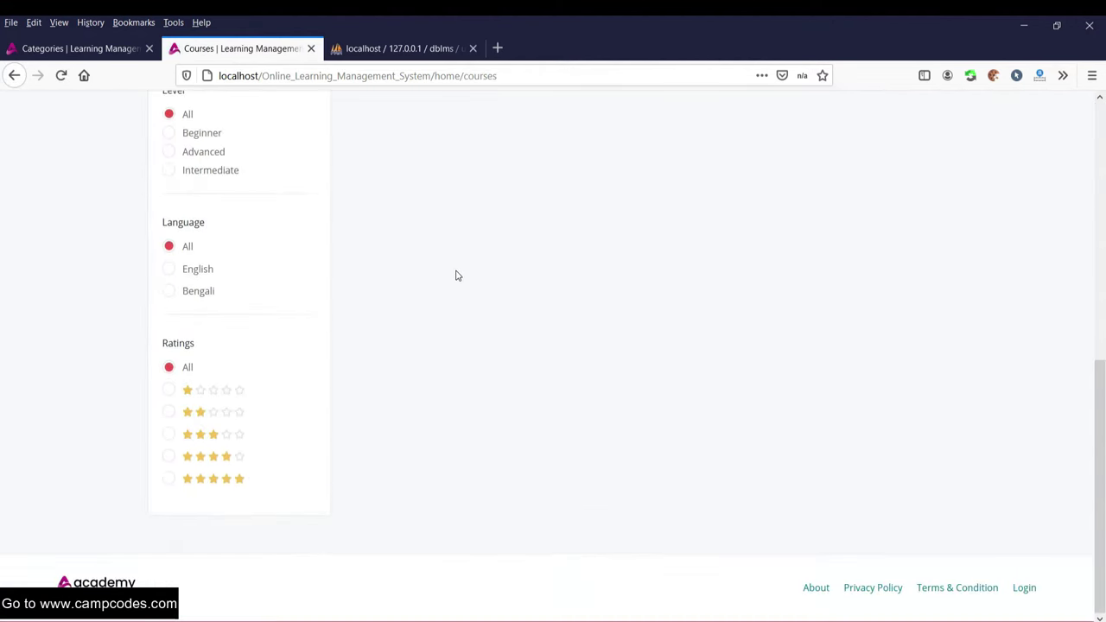
{"action": "scroll", "coordinate": [455, 274], "scroll_direction": "up", "scroll_amount": 6}
{"action": "mouse_move", "coordinate": [229, 127]}
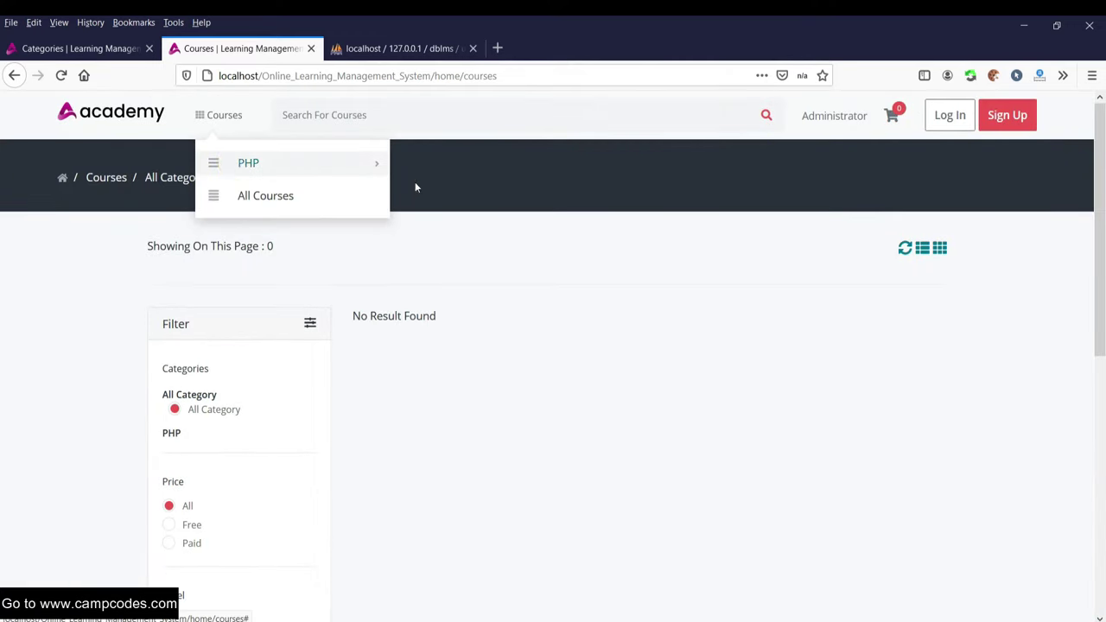
- Go from the Categories page to the Courses overview and open the Add New Course form
{"action": "mouse_move", "coordinate": [241, 174]}
{"action": "left_click", "coordinate": [74, 48]}
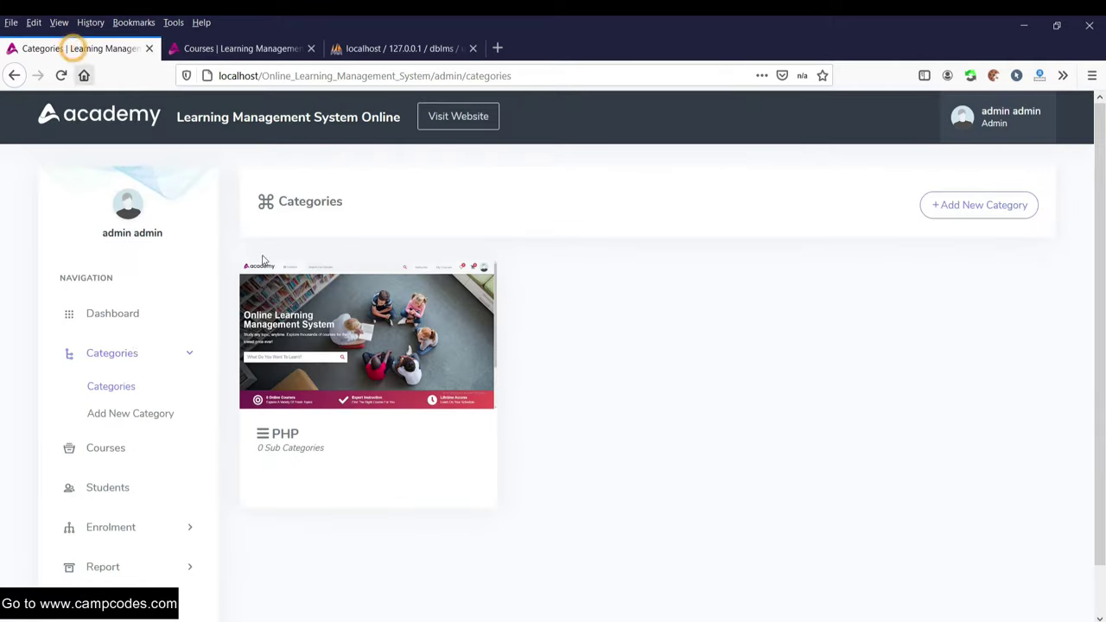
{"action": "scroll", "coordinate": [138, 355], "scroll_direction": "down", "scroll_amount": 1}
{"action": "left_click", "coordinate": [107, 397]}
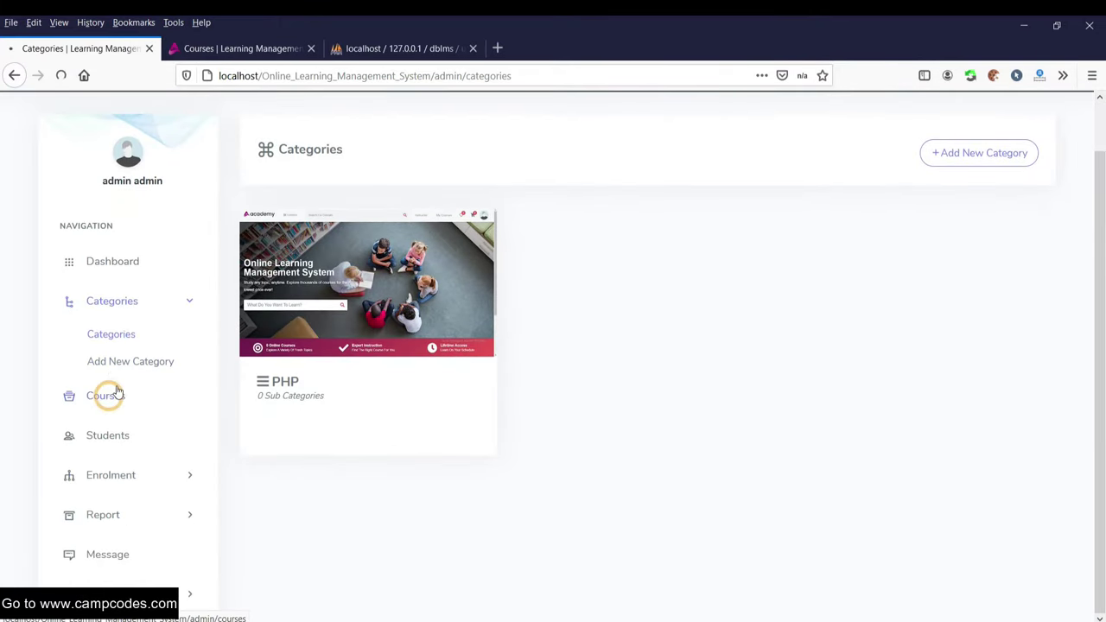
{"action": "scroll", "coordinate": [68, 306], "scroll_direction": "down", "scroll_amount": 1}
{"action": "scroll", "coordinate": [67, 285], "scroll_direction": "up", "scroll_amount": 1}
{"action": "scroll", "coordinate": [91, 264], "scroll_direction": "down", "scroll_amount": 1}
{"action": "scroll", "coordinate": [672, 287], "scroll_direction": "up", "scroll_amount": 1}
{"action": "scroll", "coordinate": [1068, 230], "scroll_direction": "down", "scroll_amount": 1}
{"action": "scroll", "coordinate": [998, 237], "scroll_direction": "up", "scroll_amount": 1}
{"action": "scroll", "coordinate": [972, 391], "scroll_direction": "down", "scroll_amount": 1}
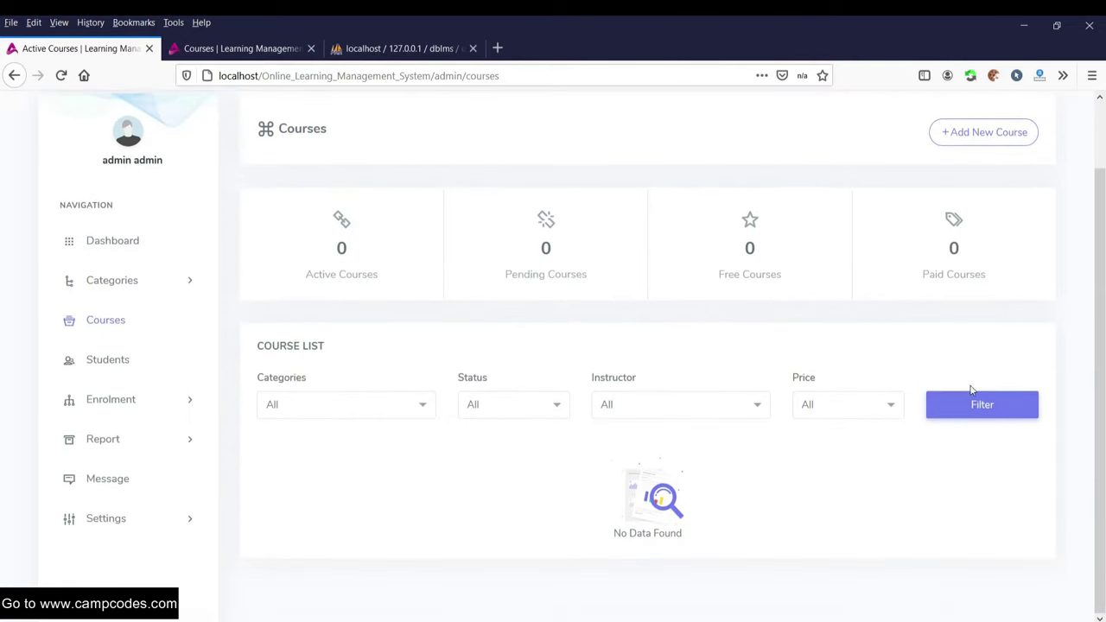
{"action": "scroll", "coordinate": [964, 276], "scroll_direction": "up", "scroll_amount": 1}
{"action": "left_click", "coordinate": [981, 205]}
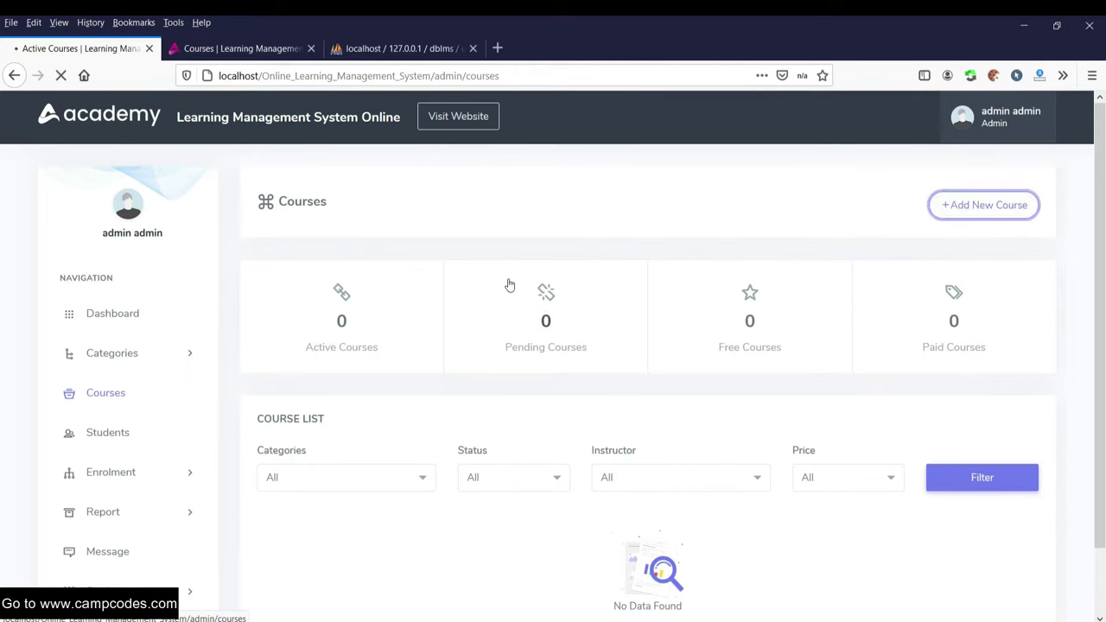
- Enter the title 'Learn with PHP' and short description 'You can learn PHP in this course.', then copy it
{"action": "scroll", "coordinate": [506, 353], "scroll_direction": "down", "scroll_amount": 2}
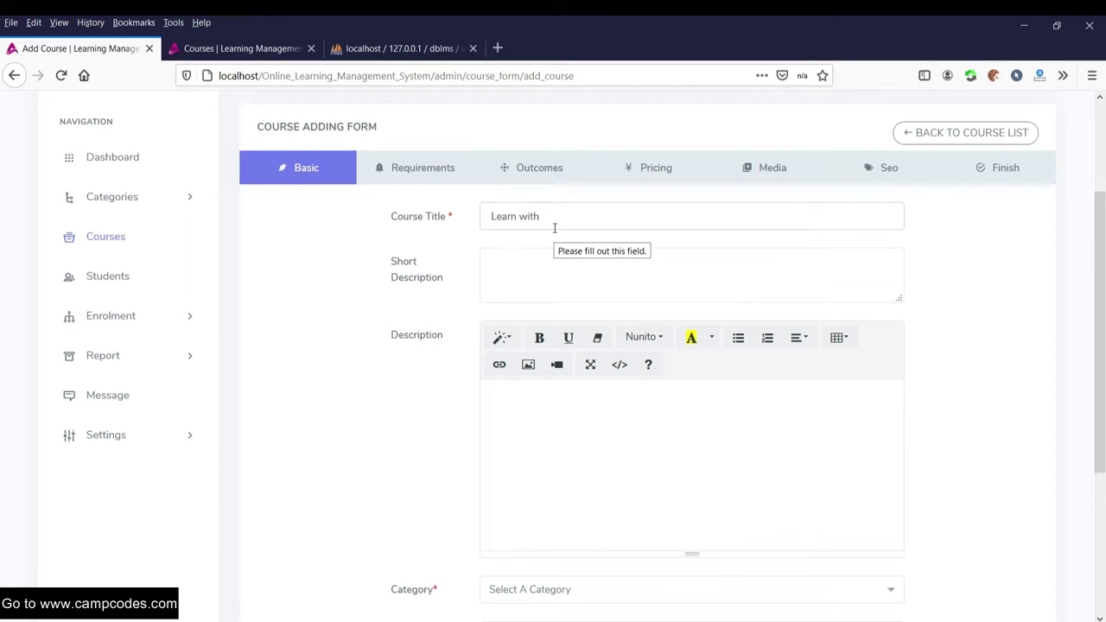
{"action": "left_click", "coordinate": [593, 277]}
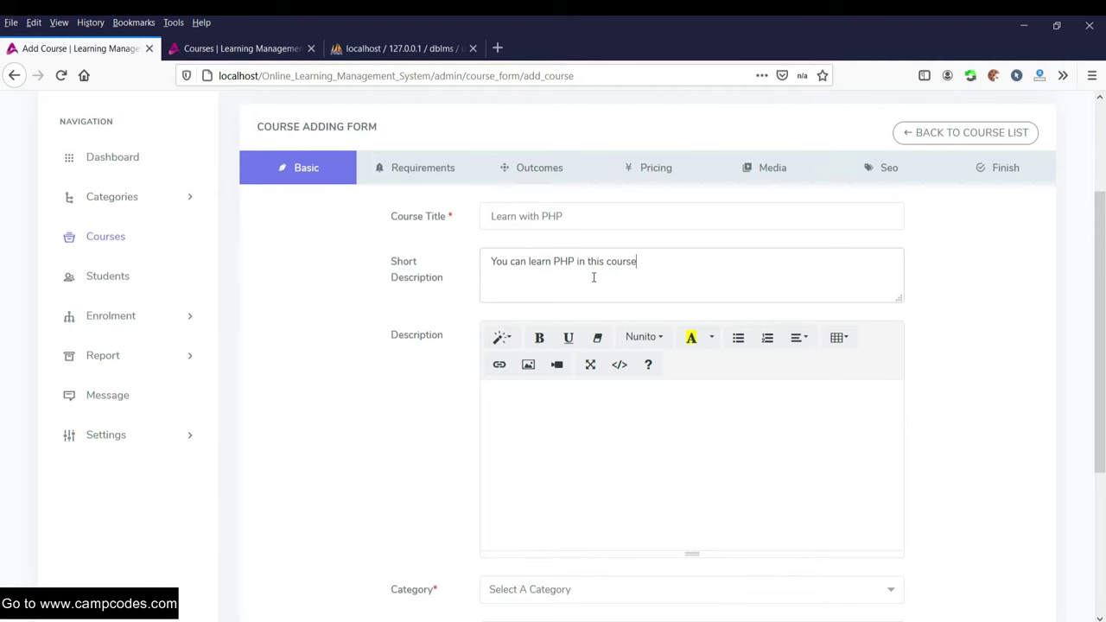
{"action": "key", "text": "ctrl+a"}
{"action": "left_click", "coordinate": [668, 275]}
{"action": "key", "text": "ctrl+a"}
{"action": "key", "text": "ctrl+c"}
- Paste the short description into Description in bold and choose PHP as the category
{"action": "left_click", "coordinate": [637, 432]}
{"action": "key", "text": "ctrl+v"}
{"action": "key", "text": "ctrl+a"}
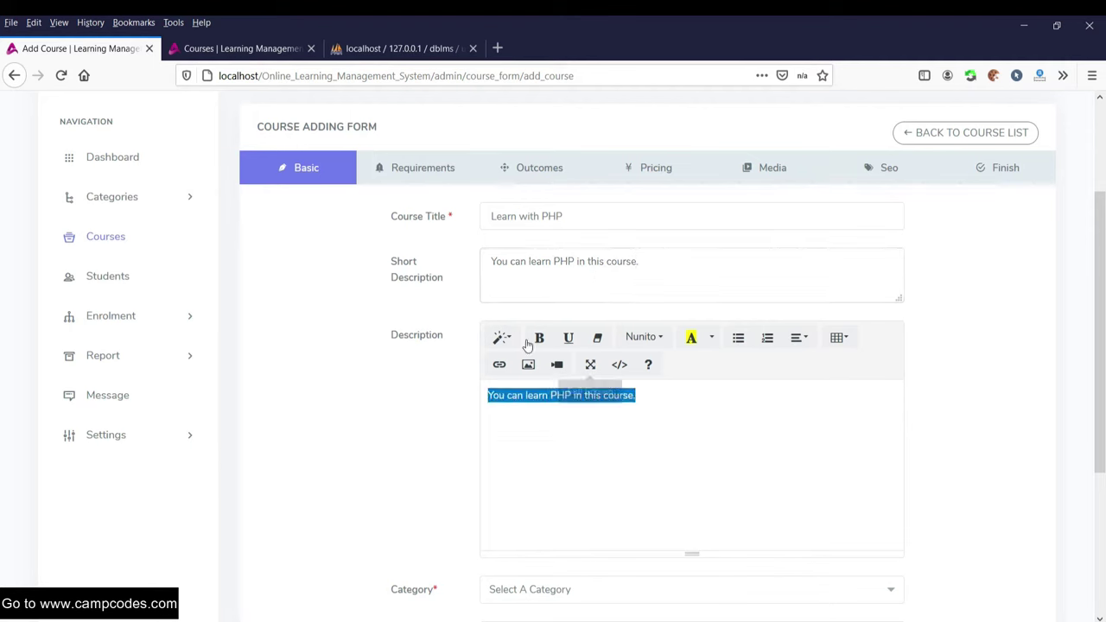
{"action": "left_click", "coordinate": [538, 337]}
{"action": "left_click", "coordinate": [348, 383]}
{"action": "scroll", "coordinate": [388, 393], "scroll_direction": "down", "scroll_amount": 2}
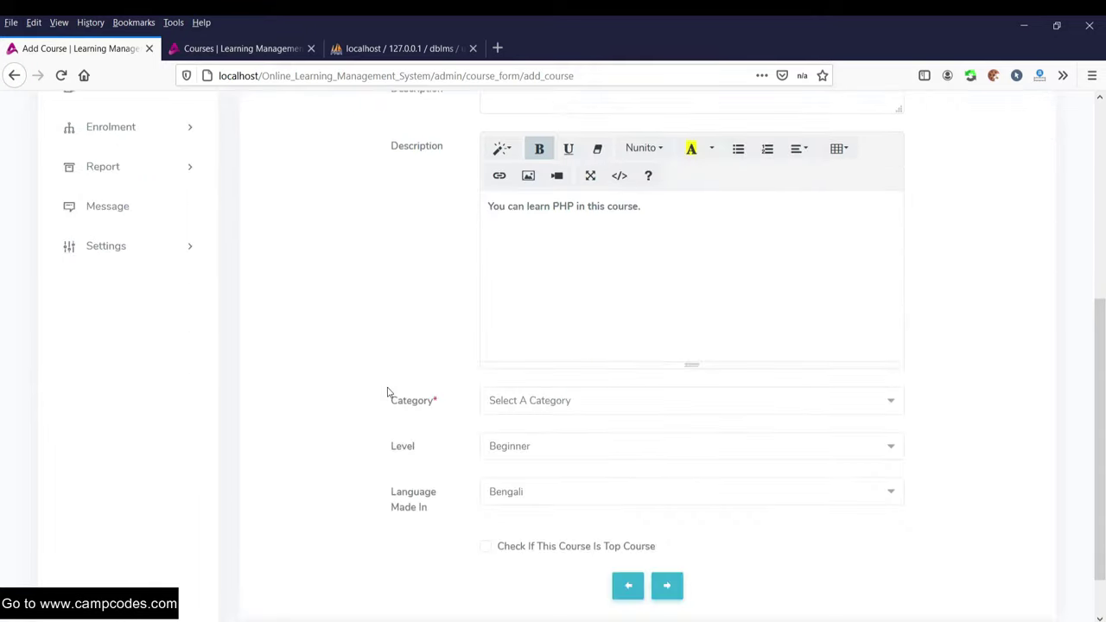
{"action": "left_click", "coordinate": [620, 400]}
{"action": "left_click", "coordinate": [511, 486]}
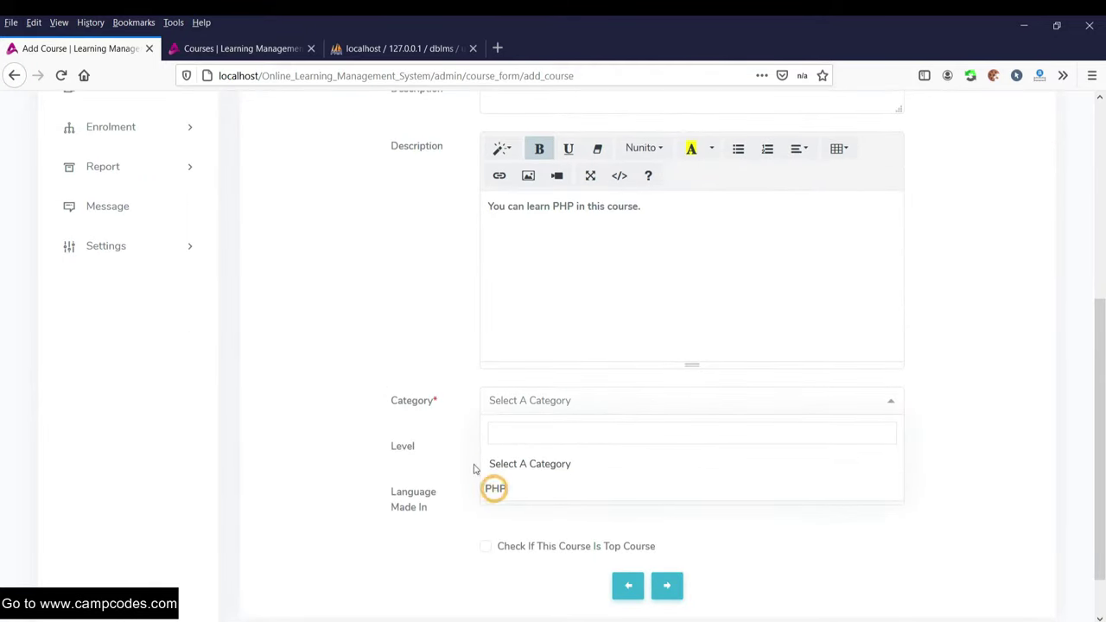